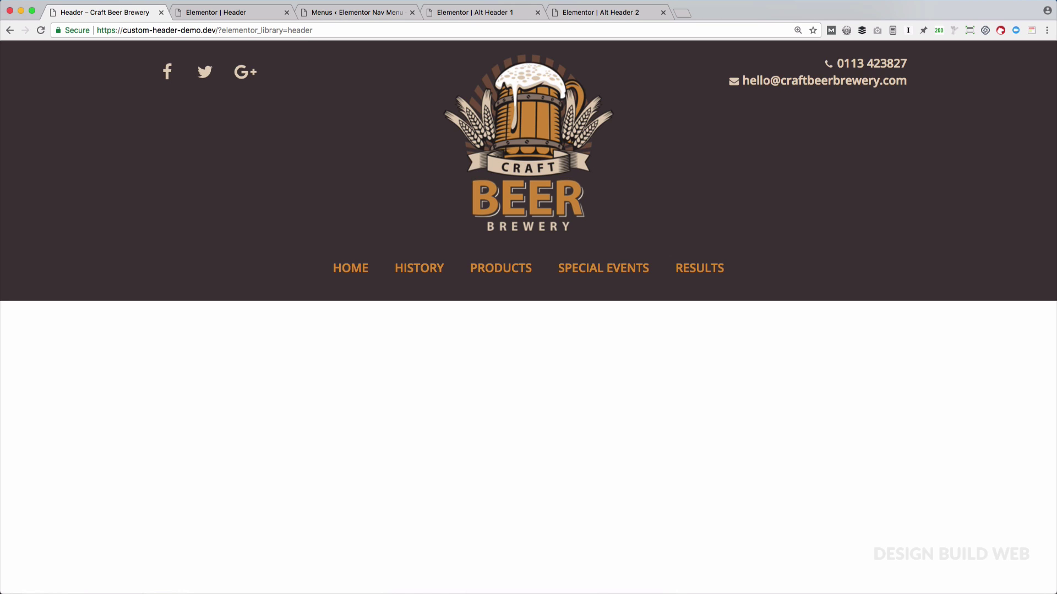
# Bring up the Elementor Header template editor with the brewery header
pyautogui.hotkey('ctrl', 'Tab')
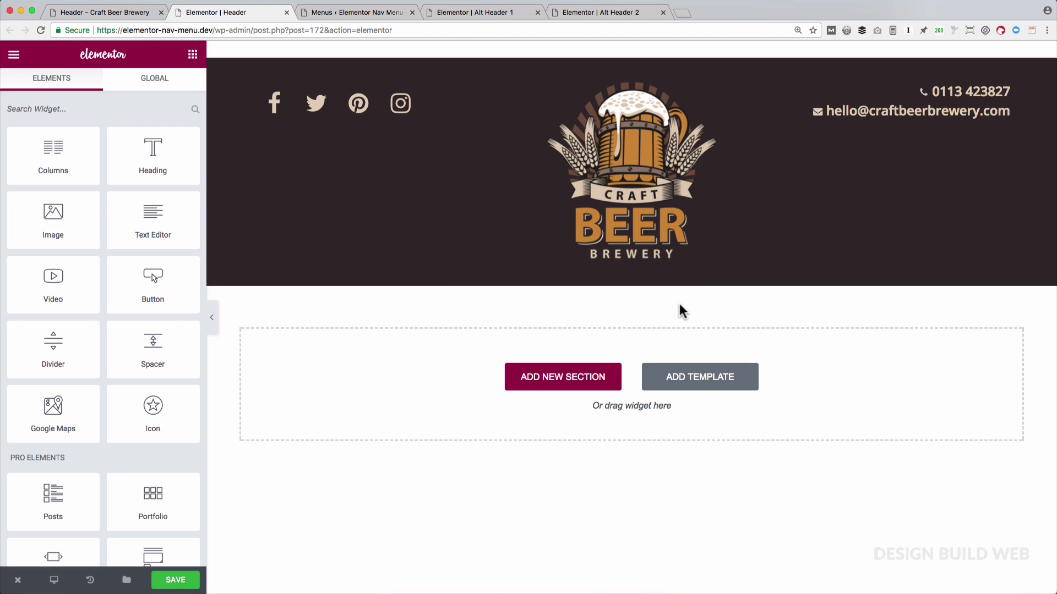
# Add a one-column section below the header with a classic #2b2222 dark background
pyautogui.click(557, 385)
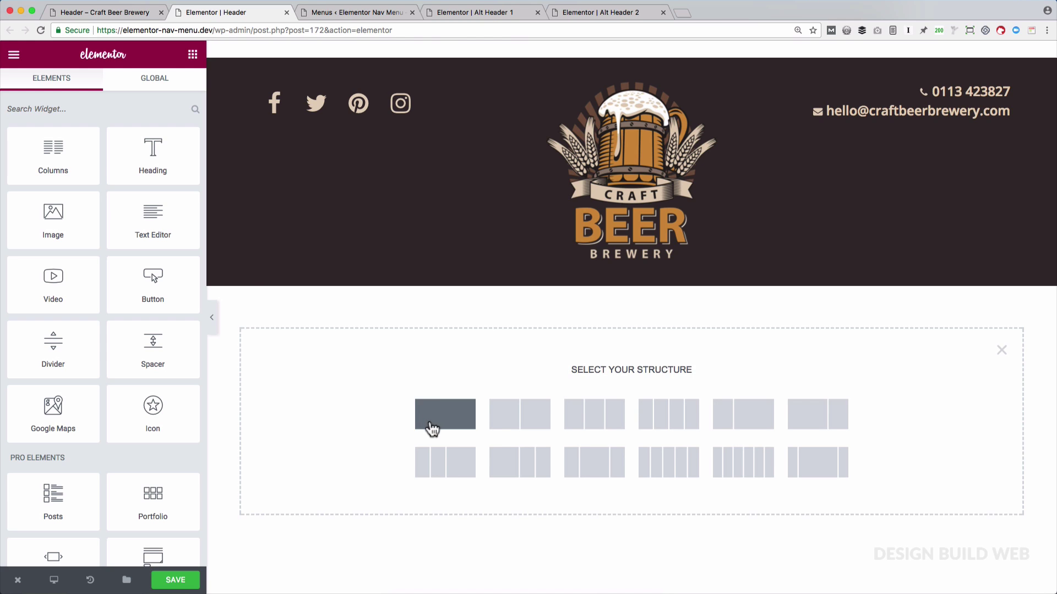
pyautogui.click(432, 428)
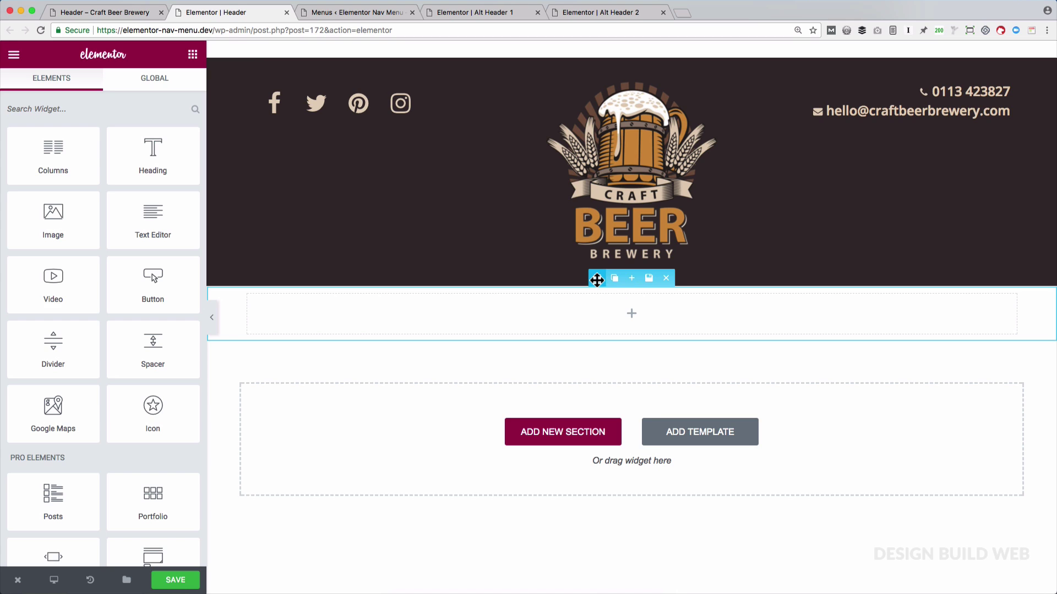
pyautogui.click(597, 278)
pyautogui.click(108, 98)
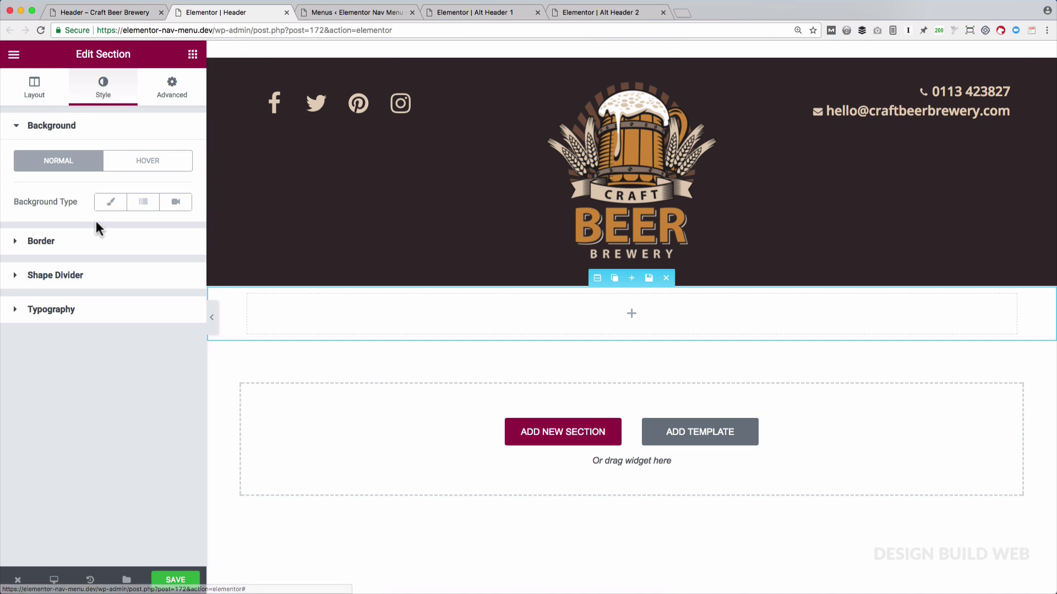
pyautogui.click(110, 201)
pyautogui.click(171, 242)
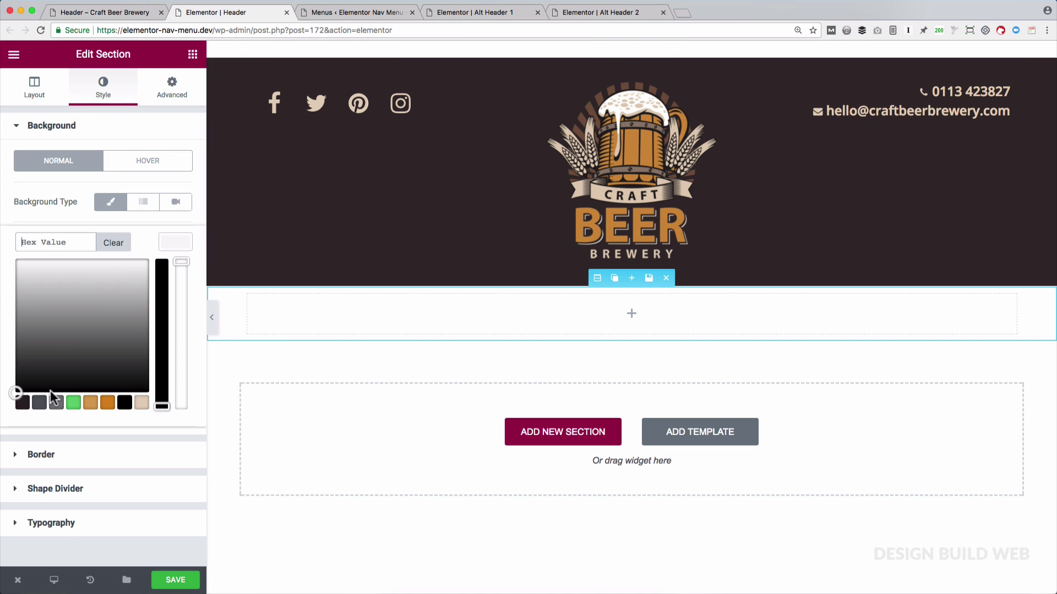
pyautogui.click(22, 403)
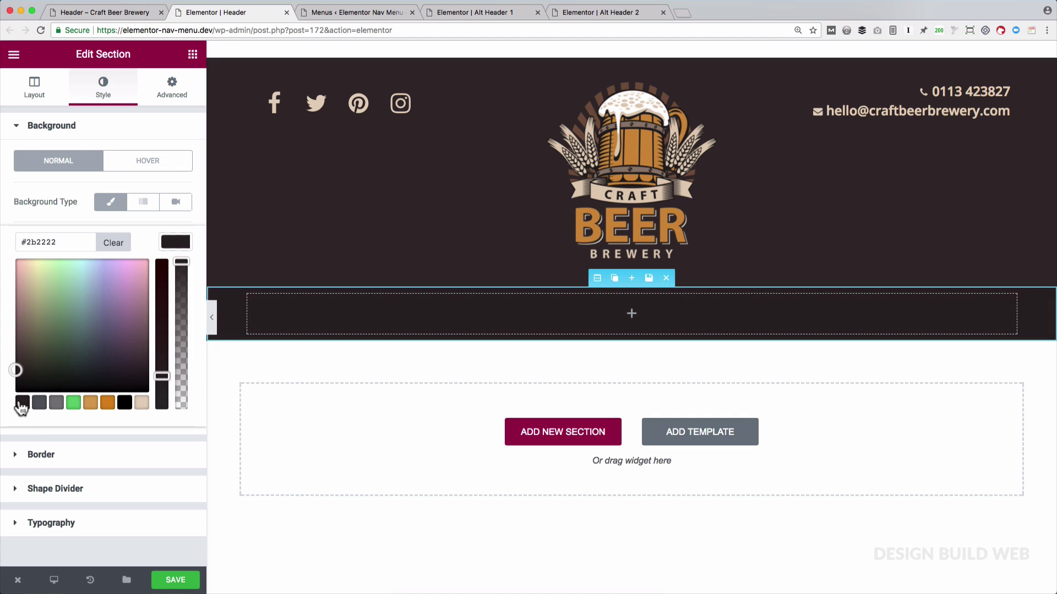
pyautogui.click(39, 441)
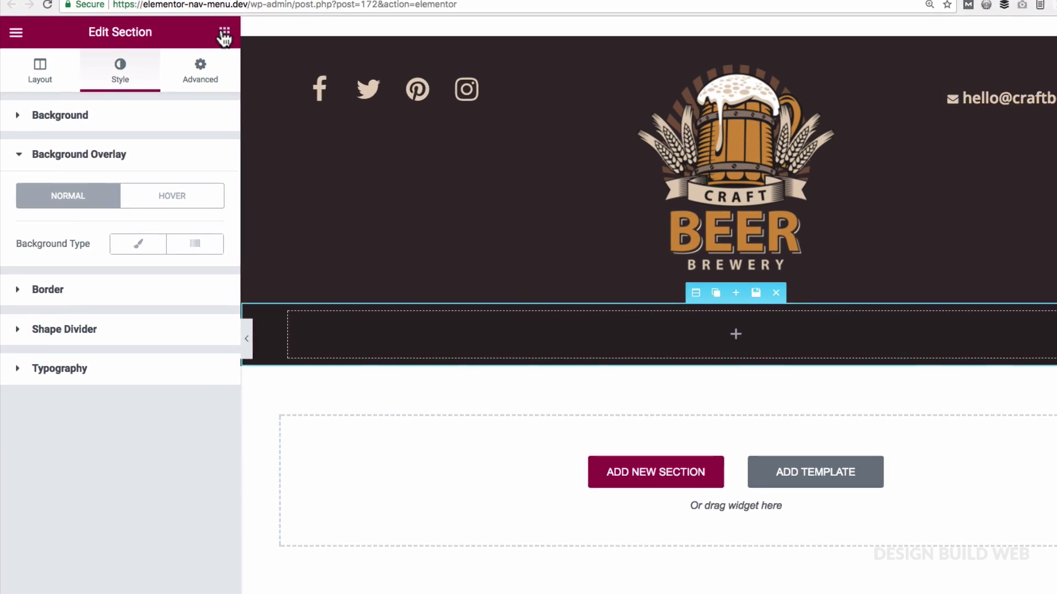
# Drag a Nav Menu widget into the new dark section
pyautogui.click(193, 54)
pyautogui.scroll(-3, 140, 272)
pyautogui.scroll(-5, 183, 304)
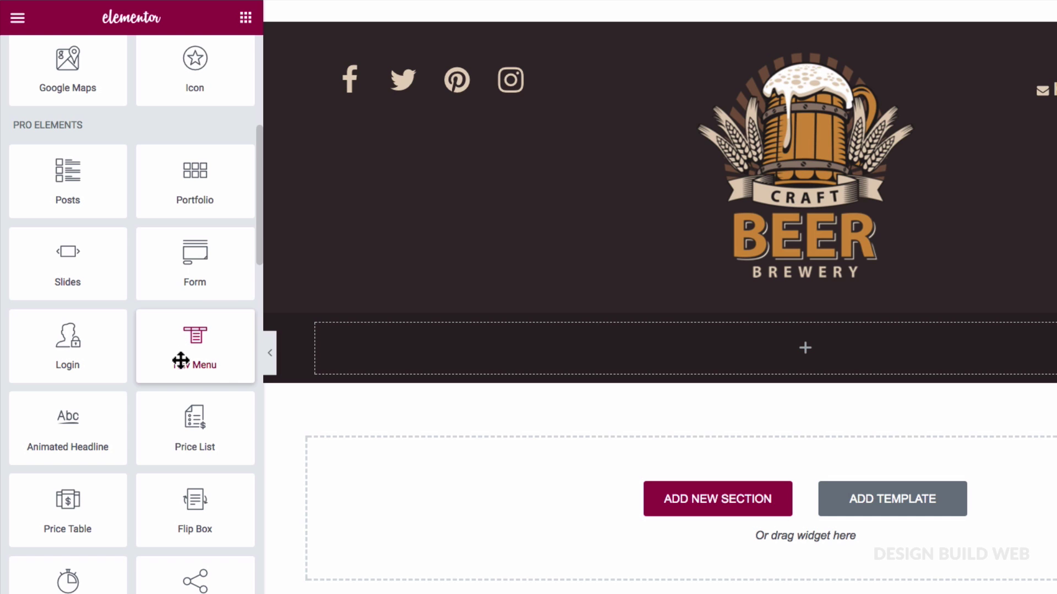
pyautogui.moveTo(213, 346); pyautogui.dragTo(380, 353)
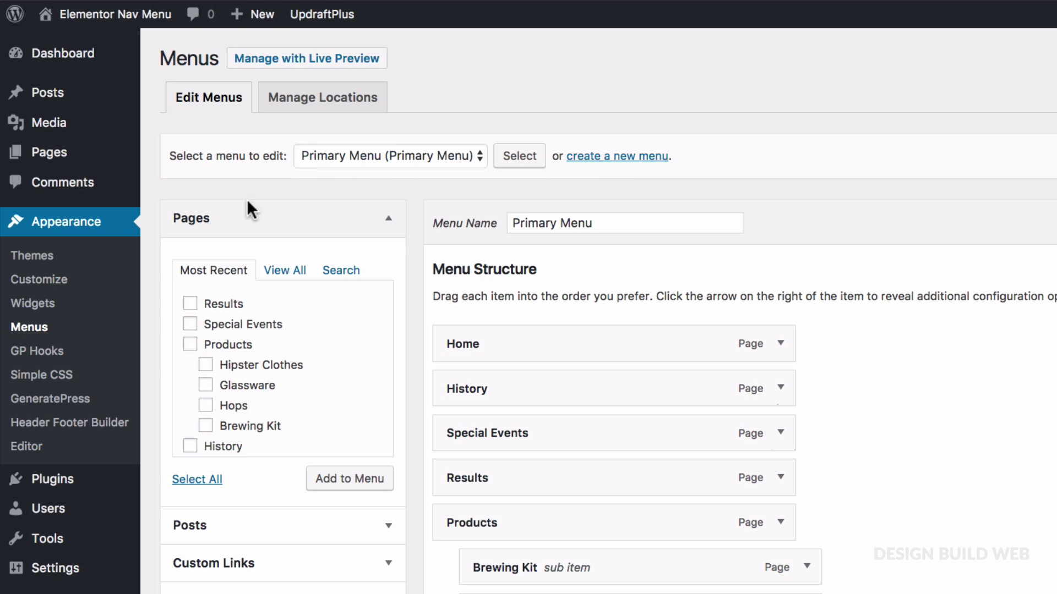
# List all pages in Menus and review the Primary Menu's Products sub items
pyautogui.click(285, 271)
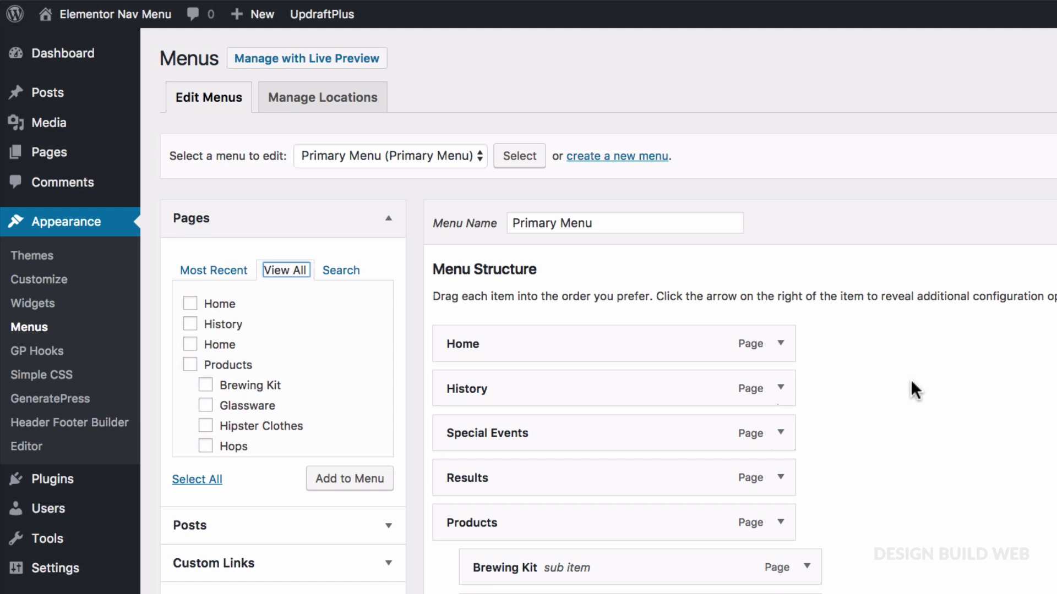
pyautogui.scroll(-5, 912, 383)
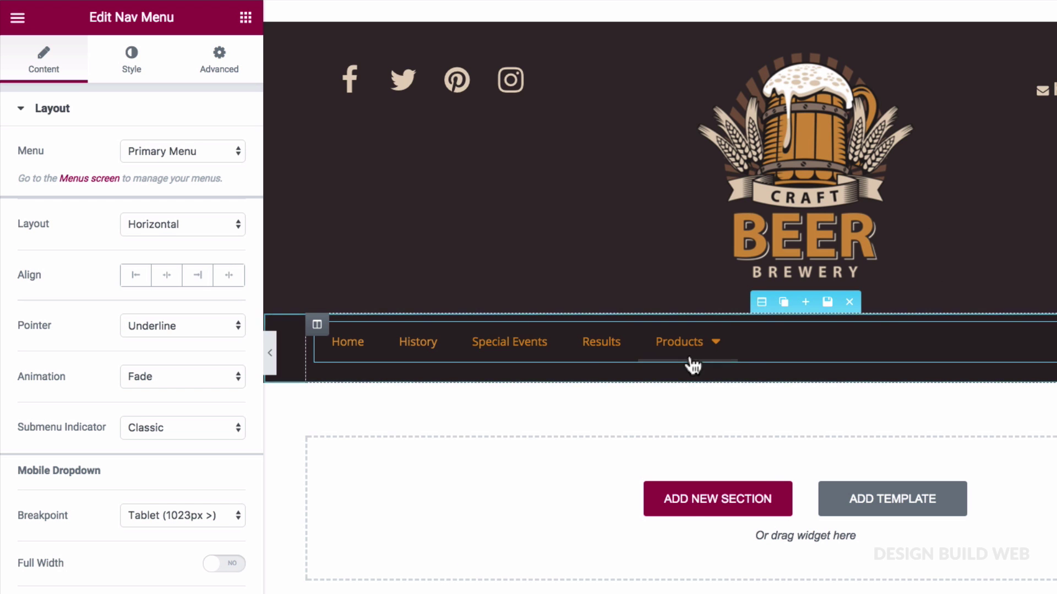
# Check the Products submenu in the header's Nav Menu preview
pyautogui.moveTo(692, 355)
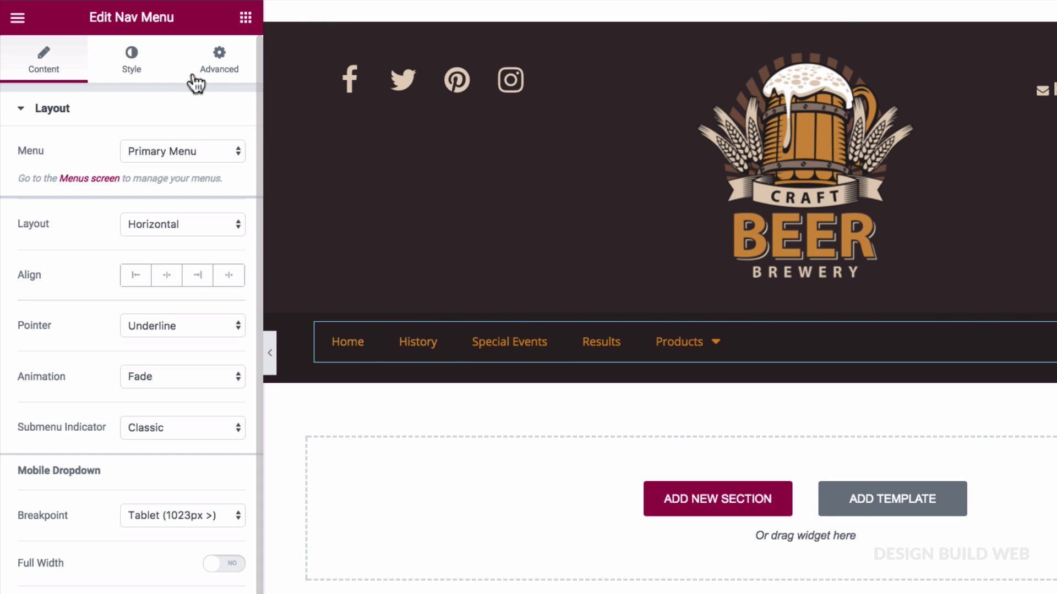
# Give Main Menu items custom typography: size 16, Uppercase transform, weight 600
pyautogui.click(136, 71)
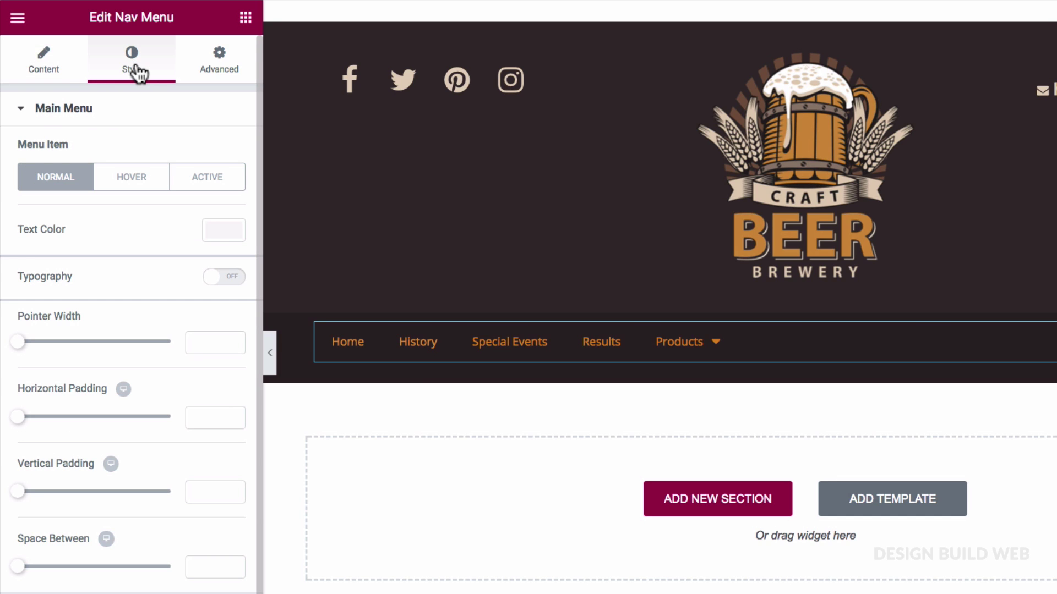
pyautogui.click(22, 116)
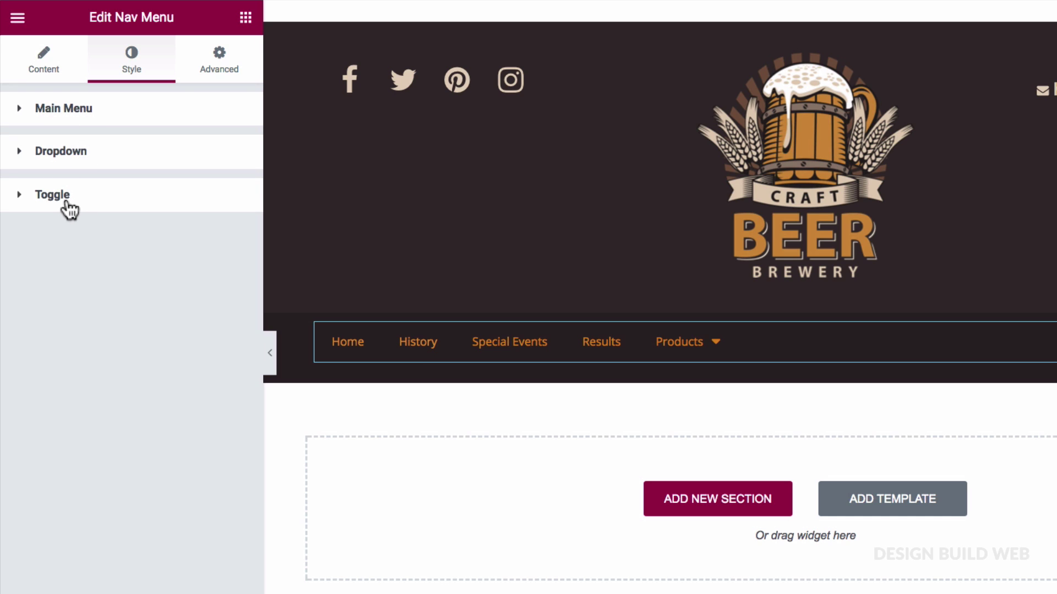
pyautogui.click(21, 114)
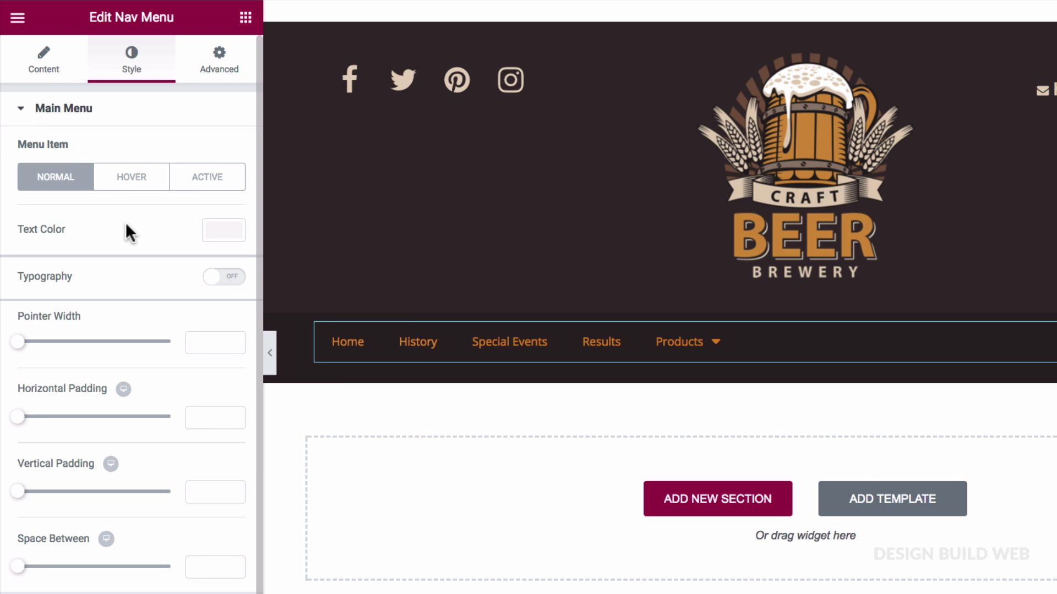
pyautogui.click(225, 277)
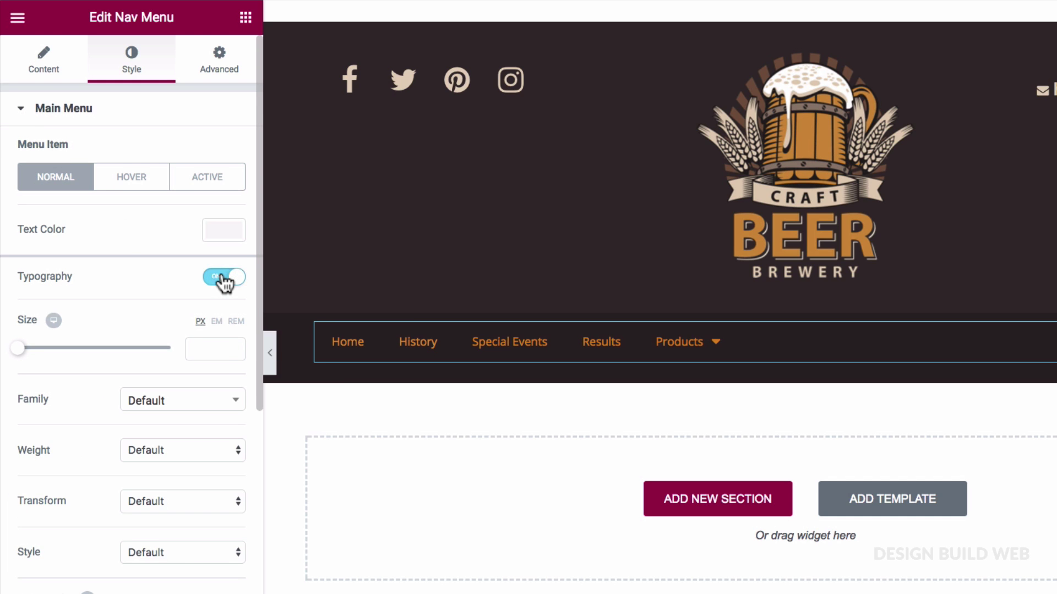
pyautogui.click(203, 347)
pyautogui.write('16')
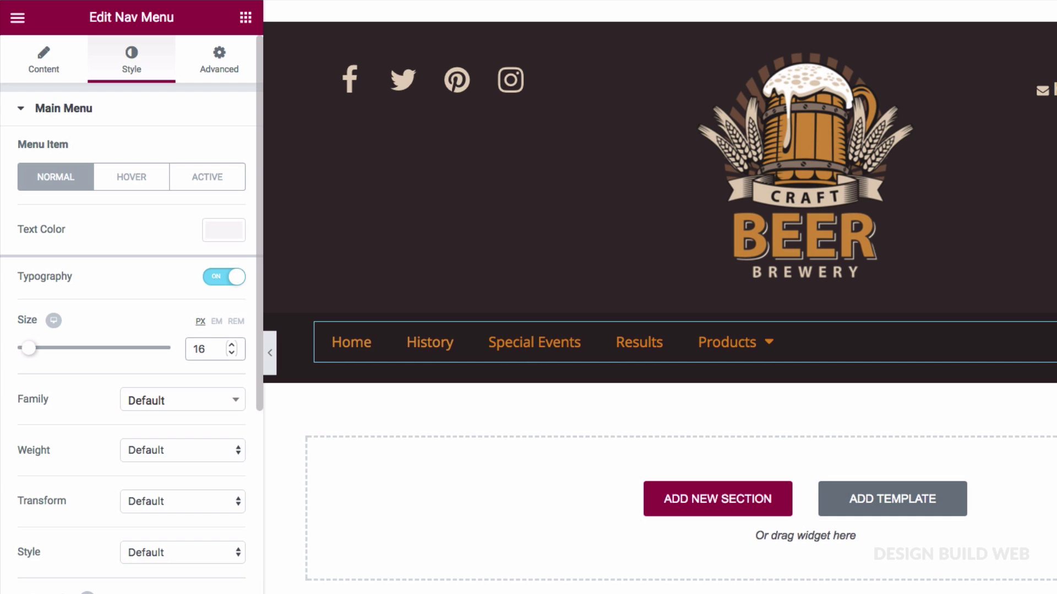
pyautogui.click(159, 498)
pyautogui.click(156, 509)
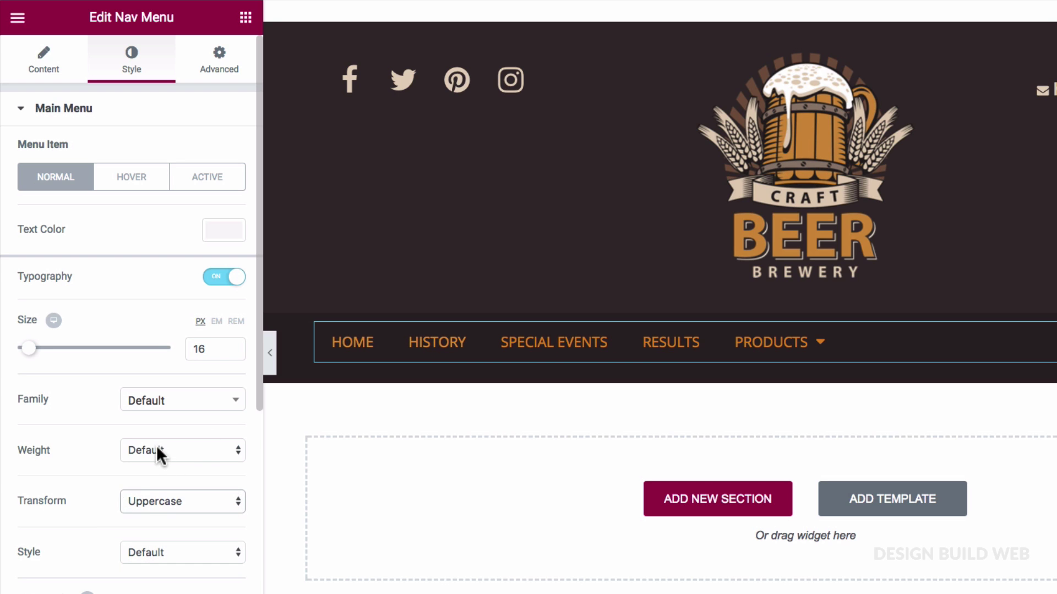
pyautogui.click(157, 450)
pyautogui.click(150, 388)
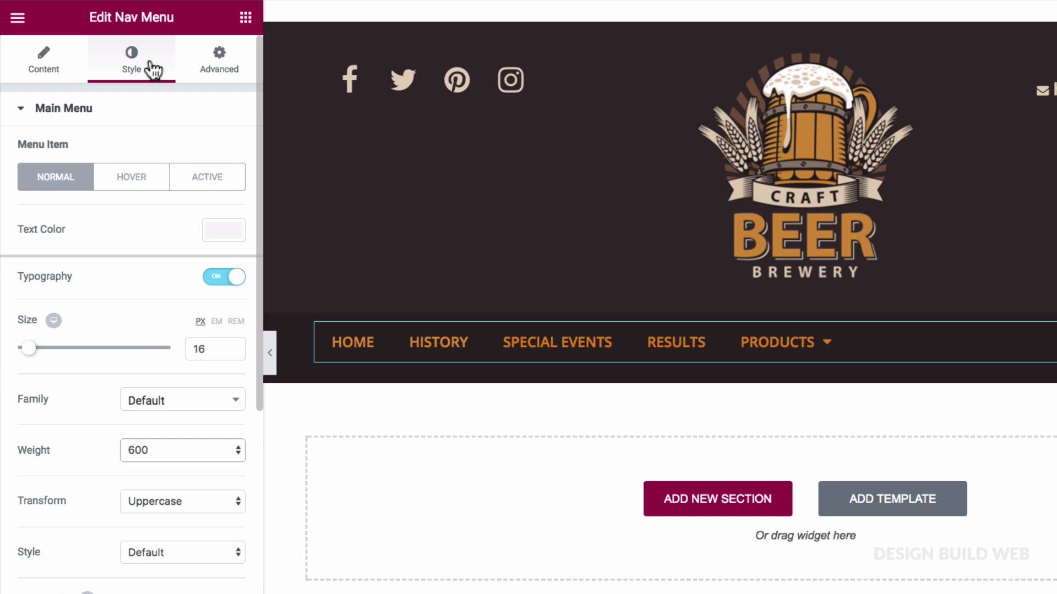
# Change the Nav Menu layout to Vertical, then to Dropdown
pyautogui.click(46, 69)
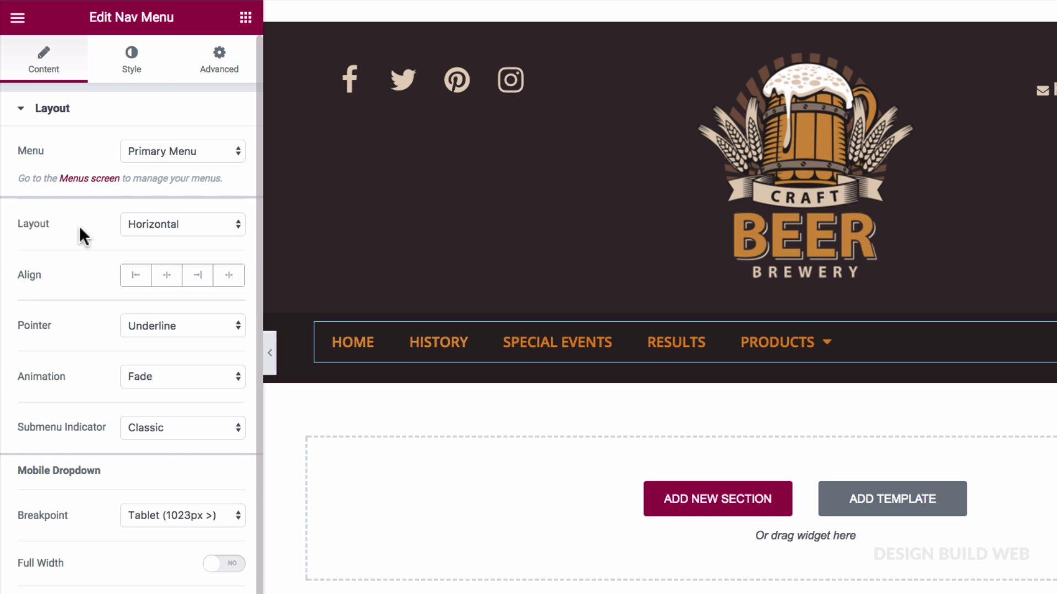
pyautogui.click(168, 225)
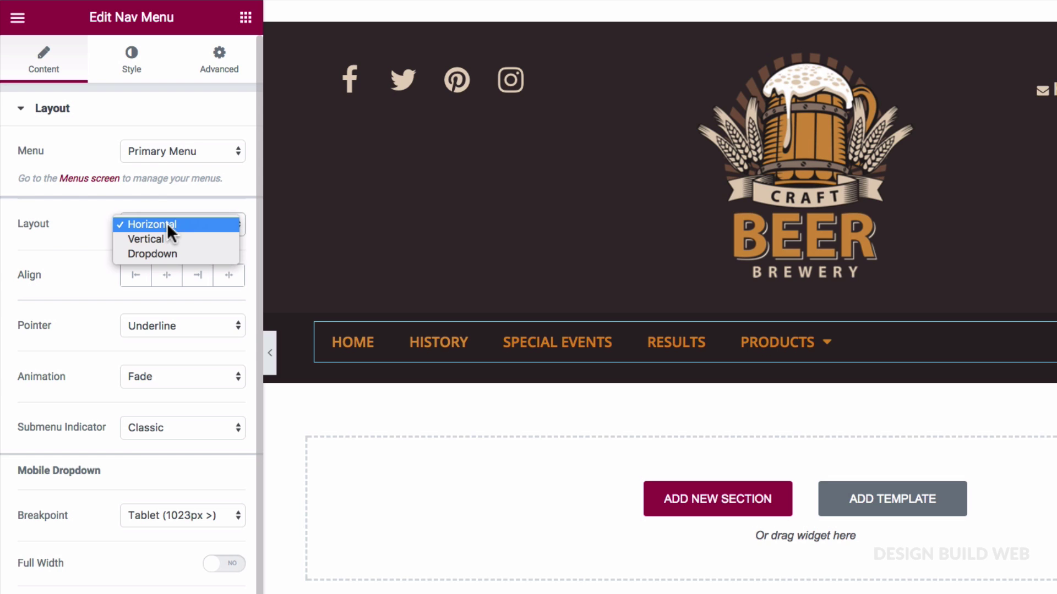
pyautogui.click(194, 240)
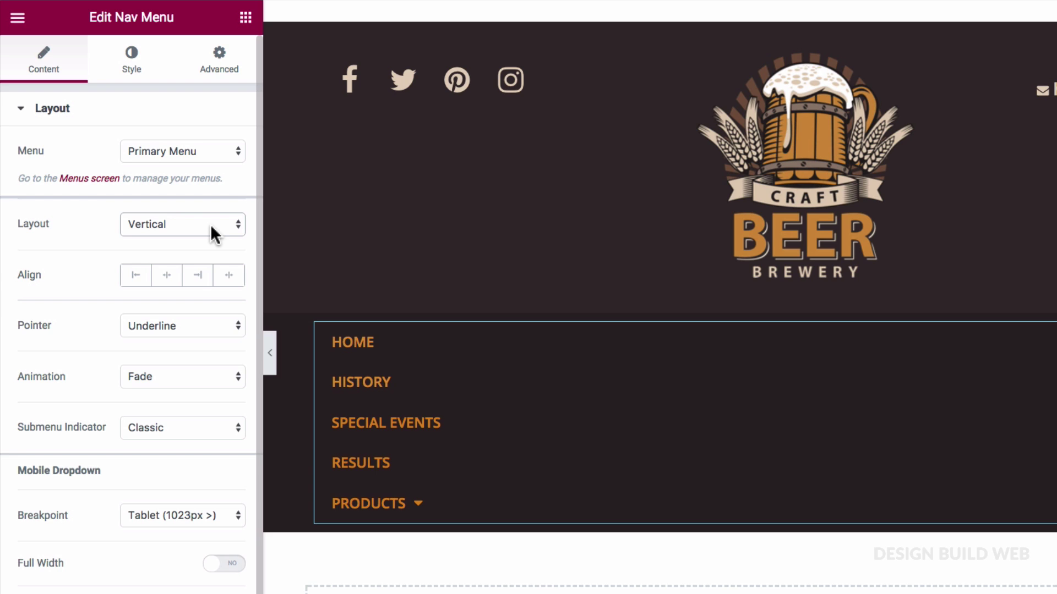
pyautogui.click(211, 224)
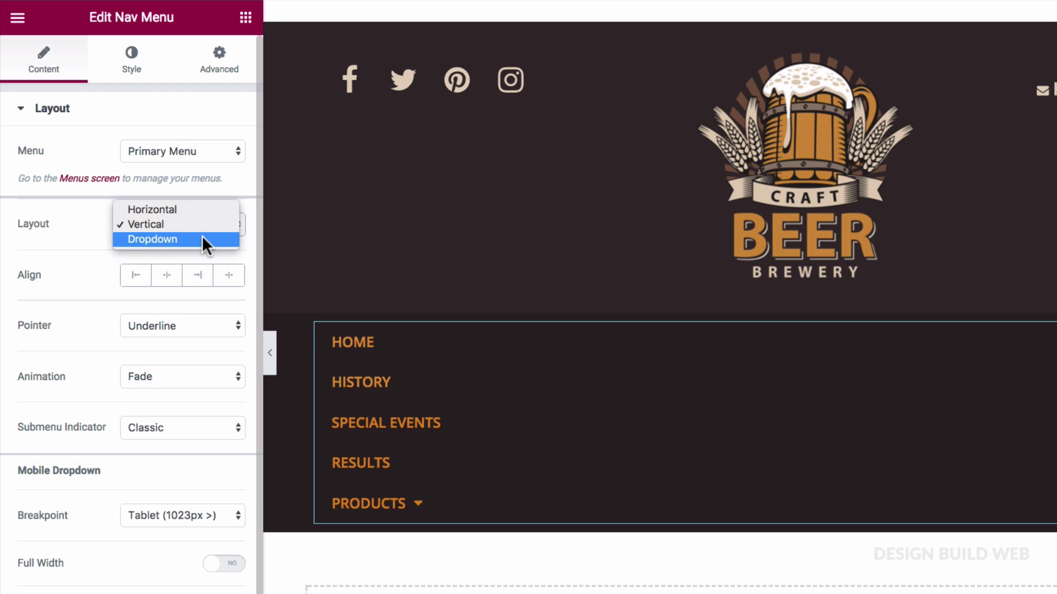
pyautogui.click(200, 239)
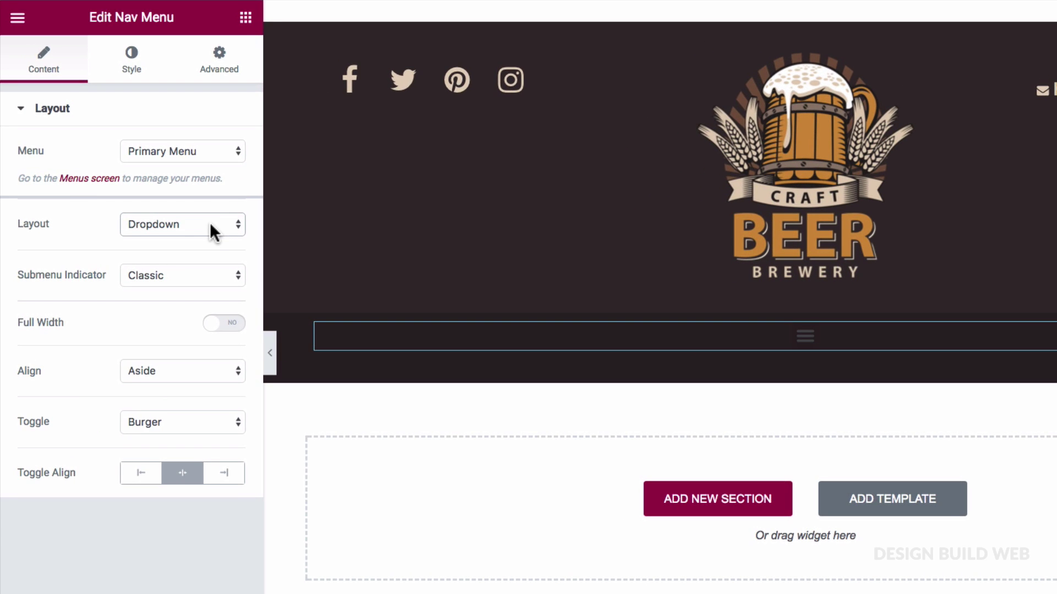
pyautogui.click(213, 223)
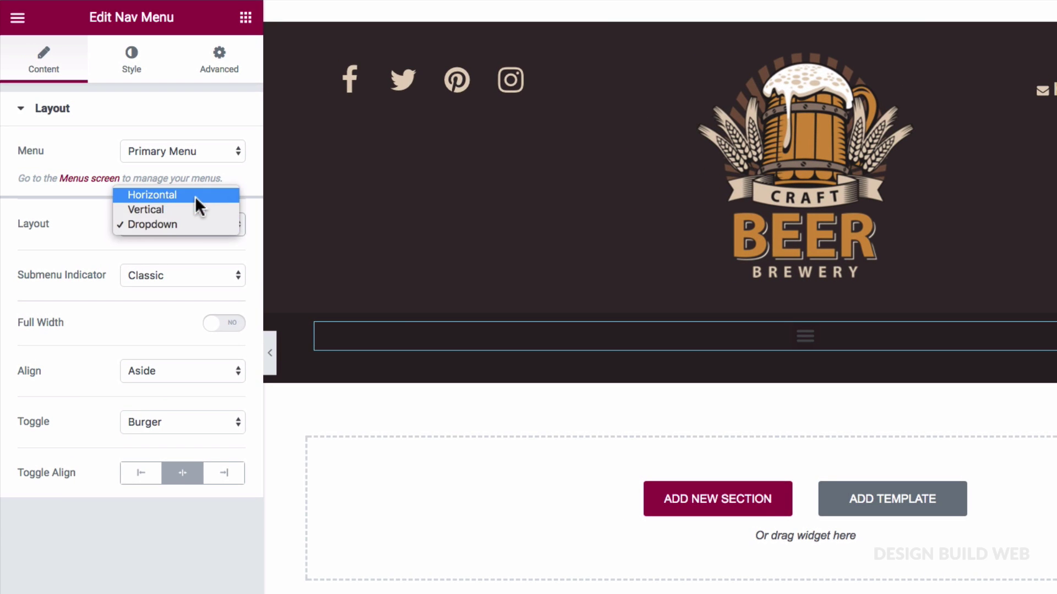
# Return the menu to Horizontal layout and centre-align its items
pyautogui.press('Escape')
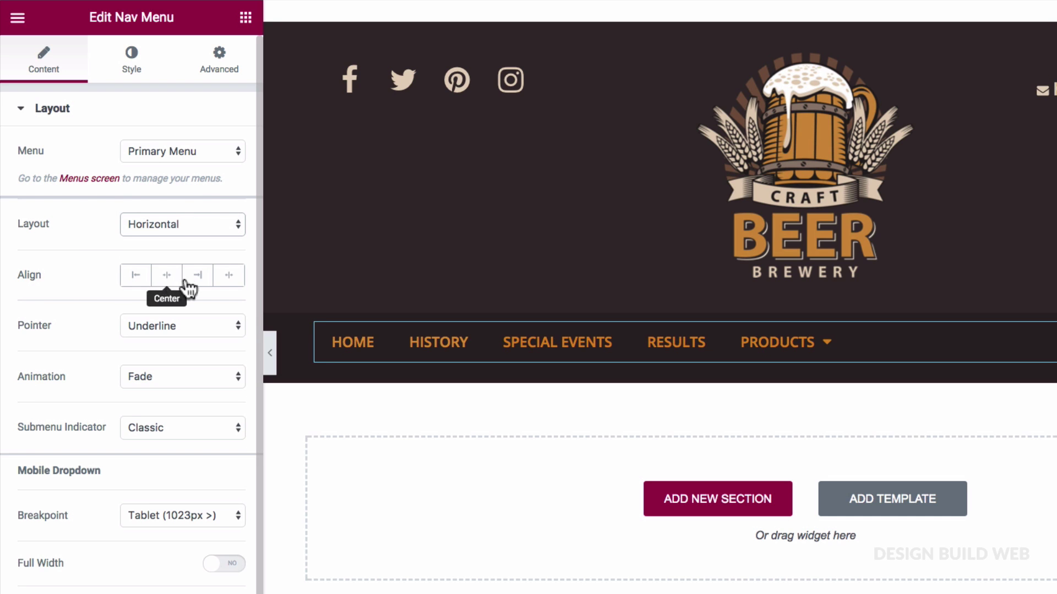
pyautogui.click(230, 282)
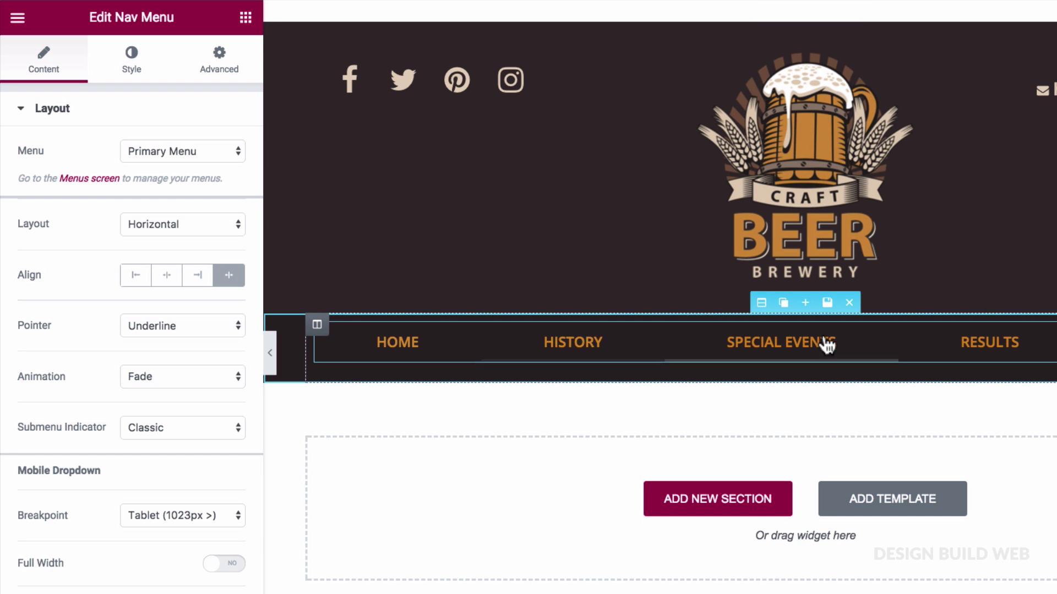
pyautogui.click(166, 281)
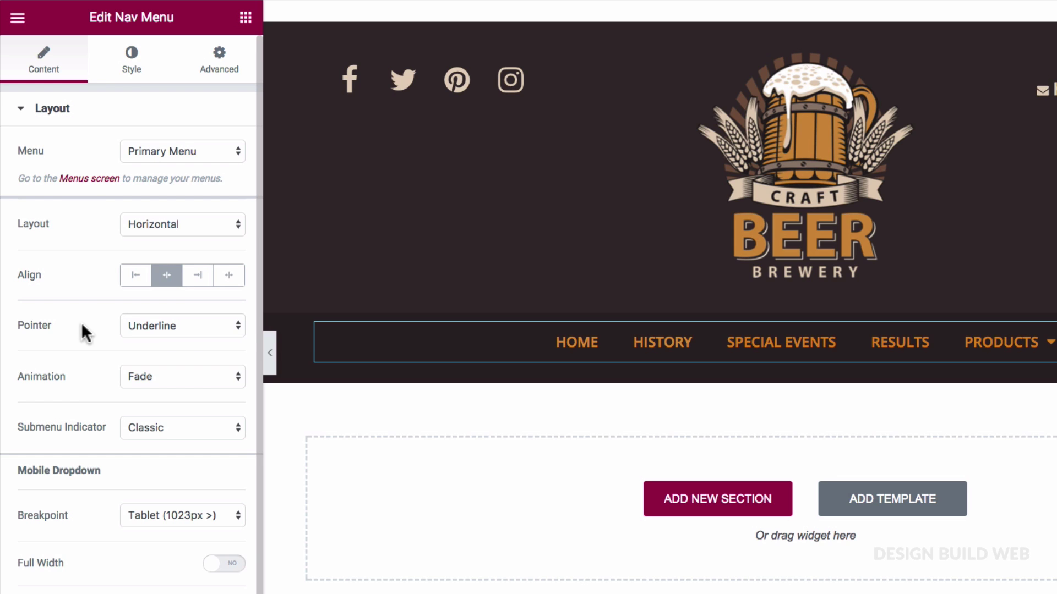
# Review pointer and animation options, keeping the Underline pointer with Fade
pyautogui.click(209, 330)
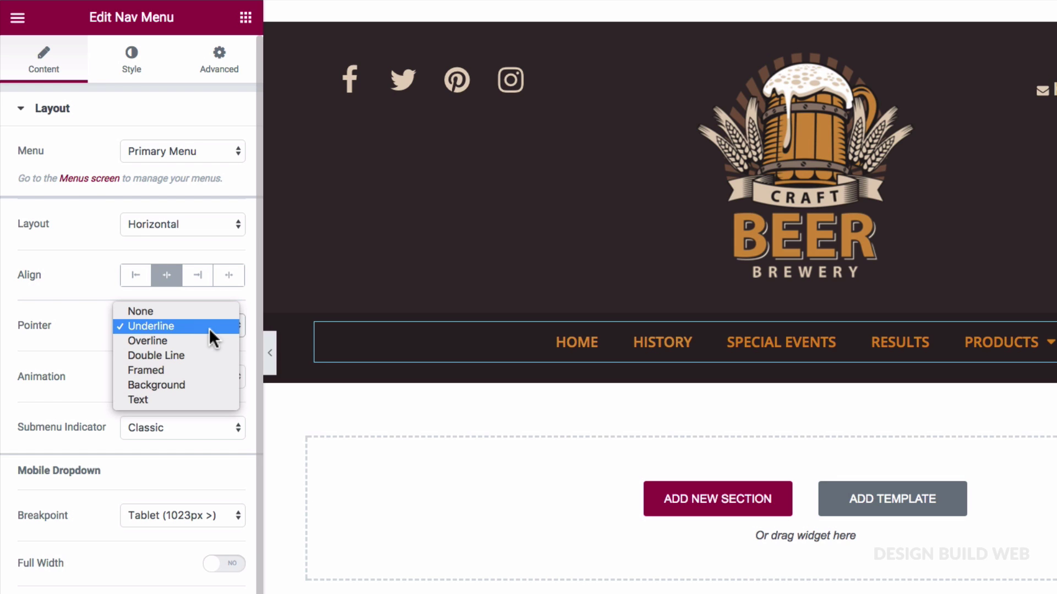
pyautogui.click(71, 346)
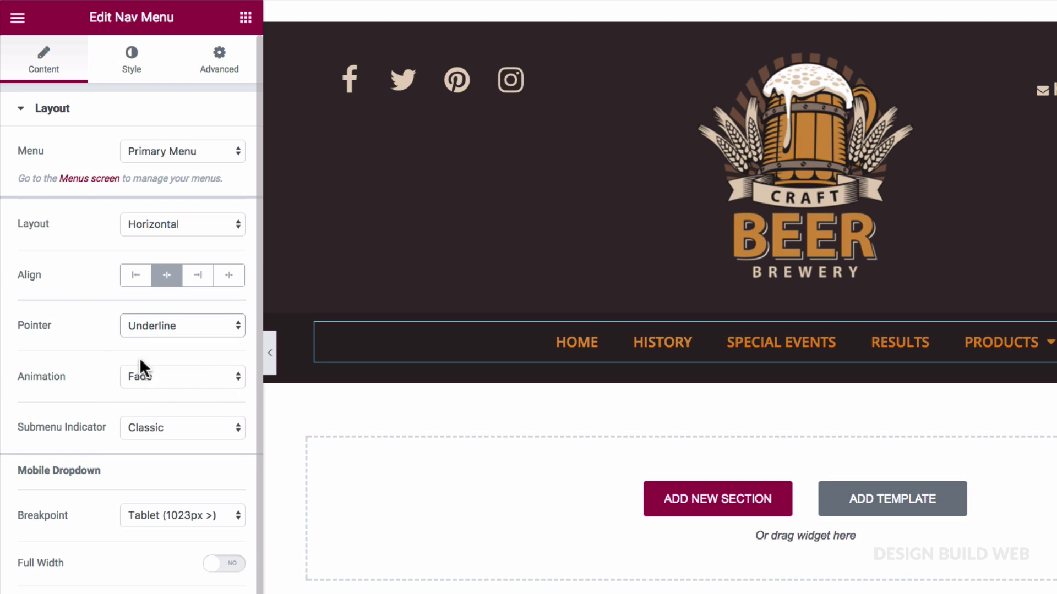
pyautogui.click(213, 376)
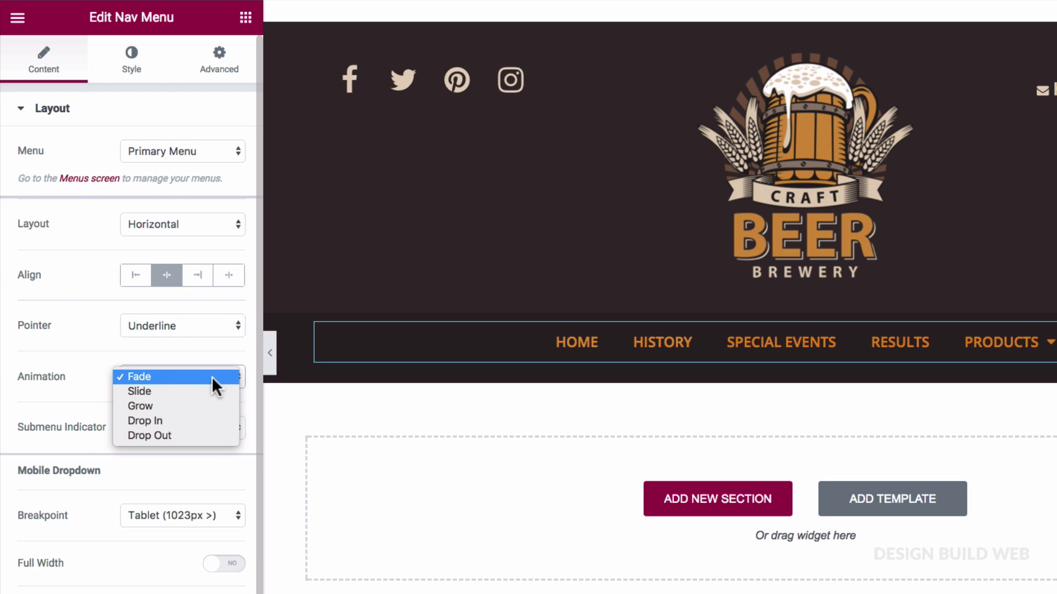
pyautogui.click(94, 370)
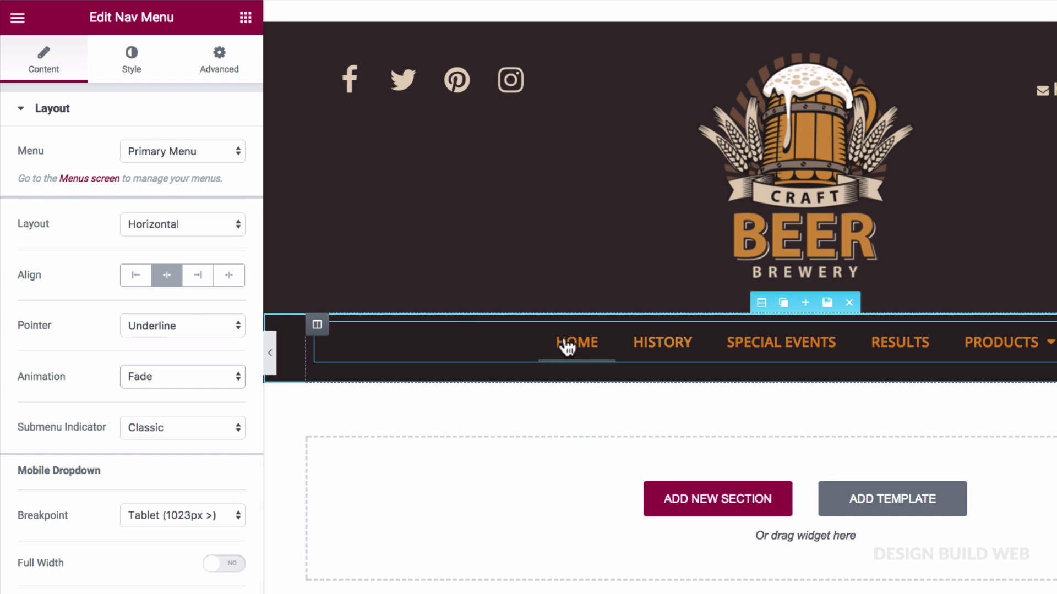
pyautogui.click(176, 324)
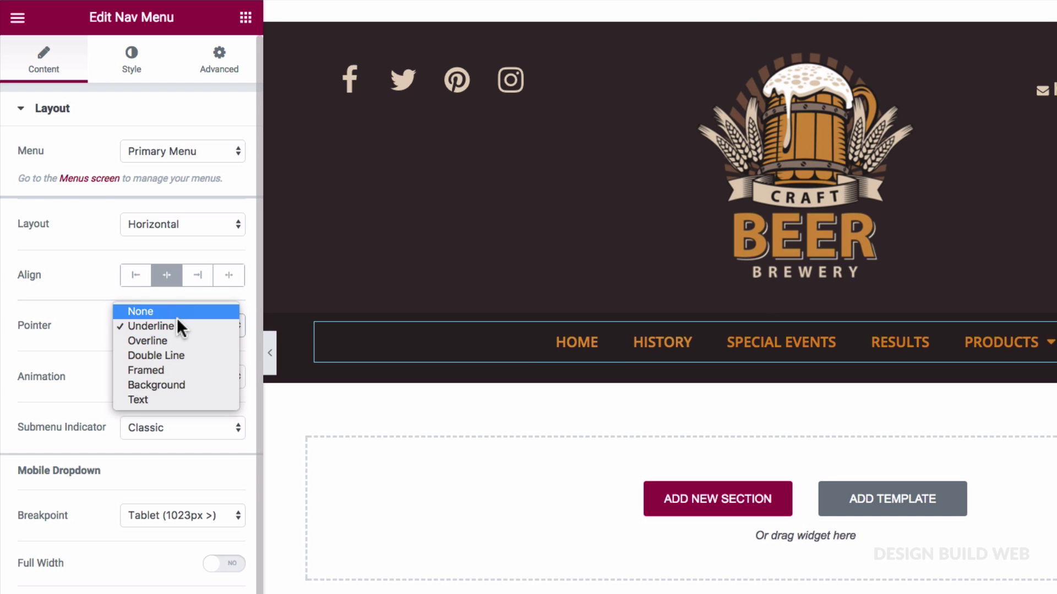
pyautogui.click(180, 326)
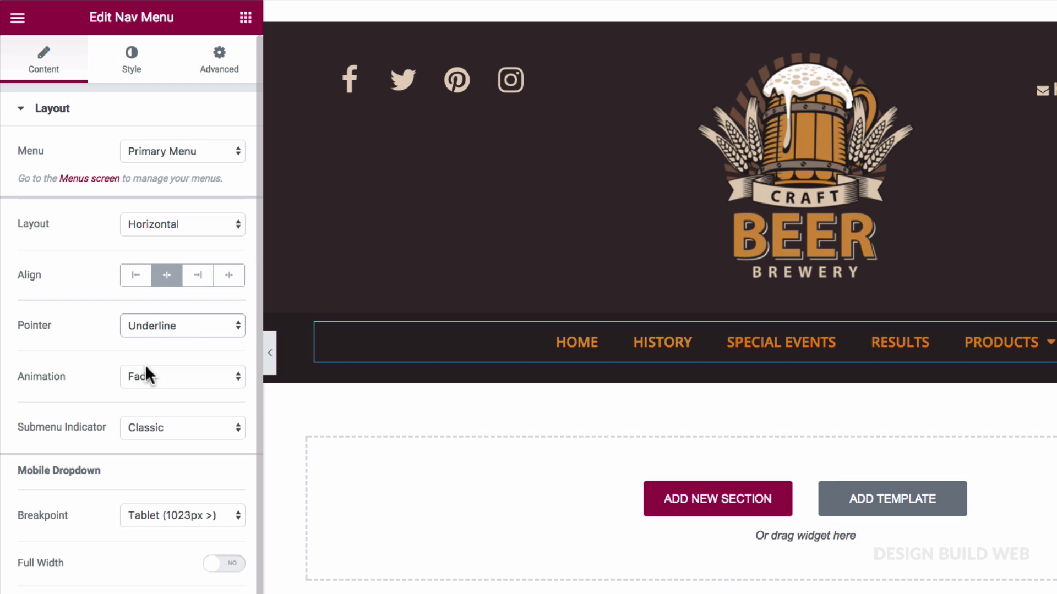
pyautogui.click(206, 374)
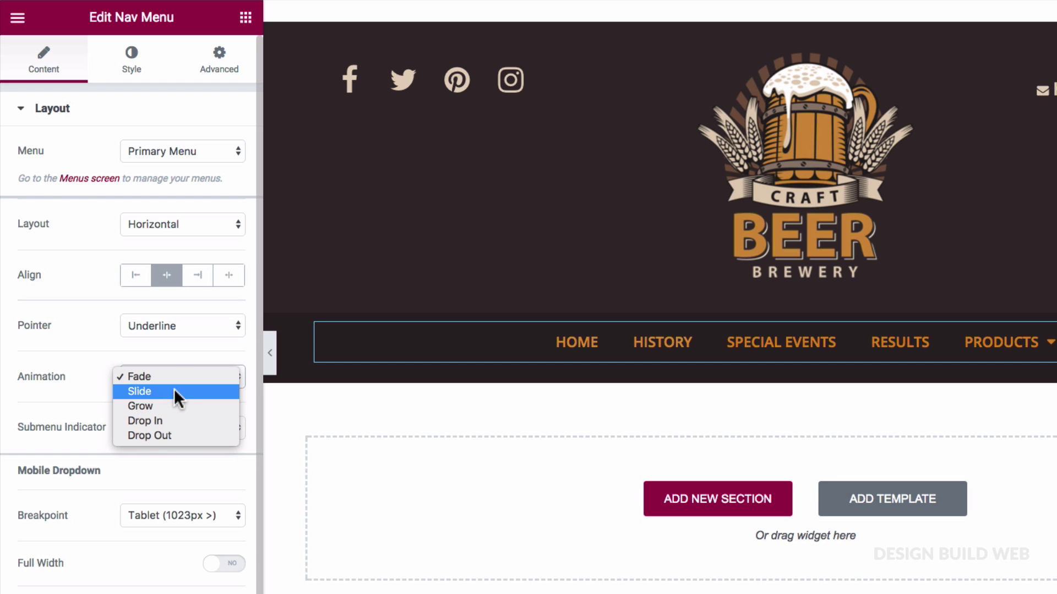
pyautogui.click(163, 348)
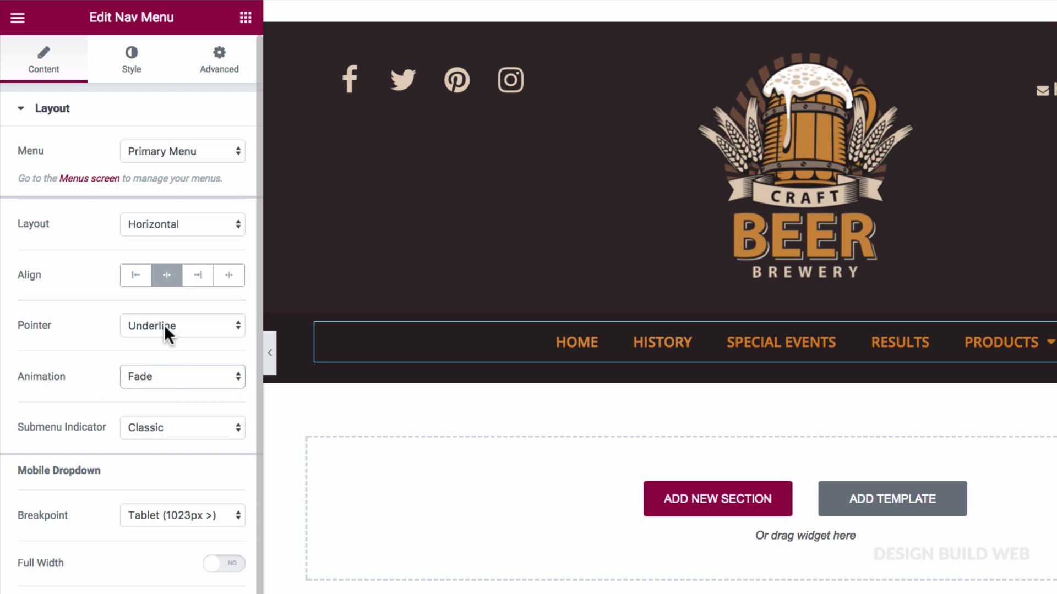
# Try the Overline and then Double Line pointer styles
pyautogui.click(164, 324)
pyautogui.click(164, 339)
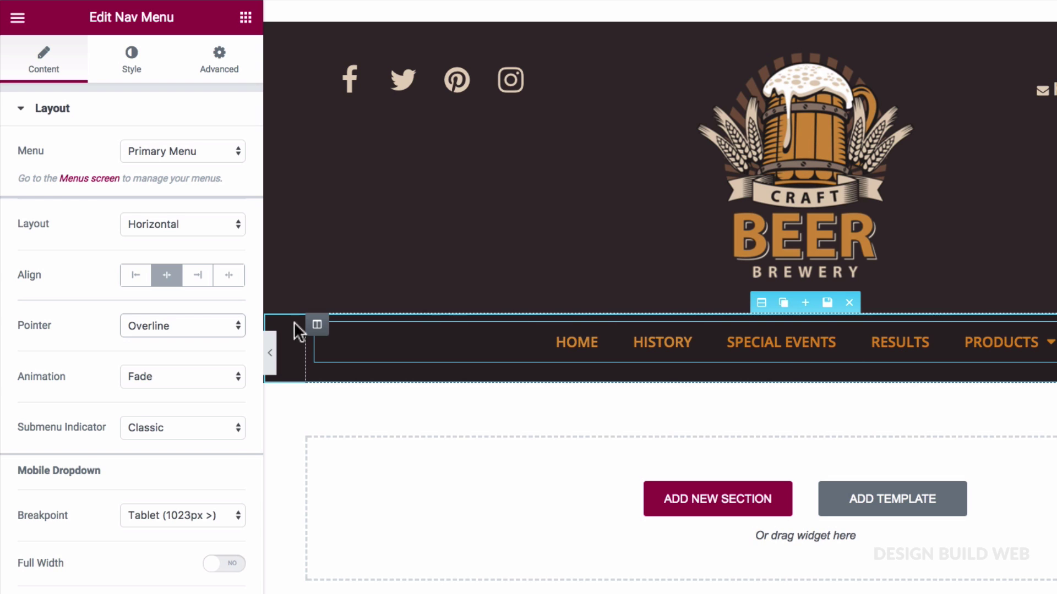
pyautogui.click(173, 376)
pyautogui.click(170, 353)
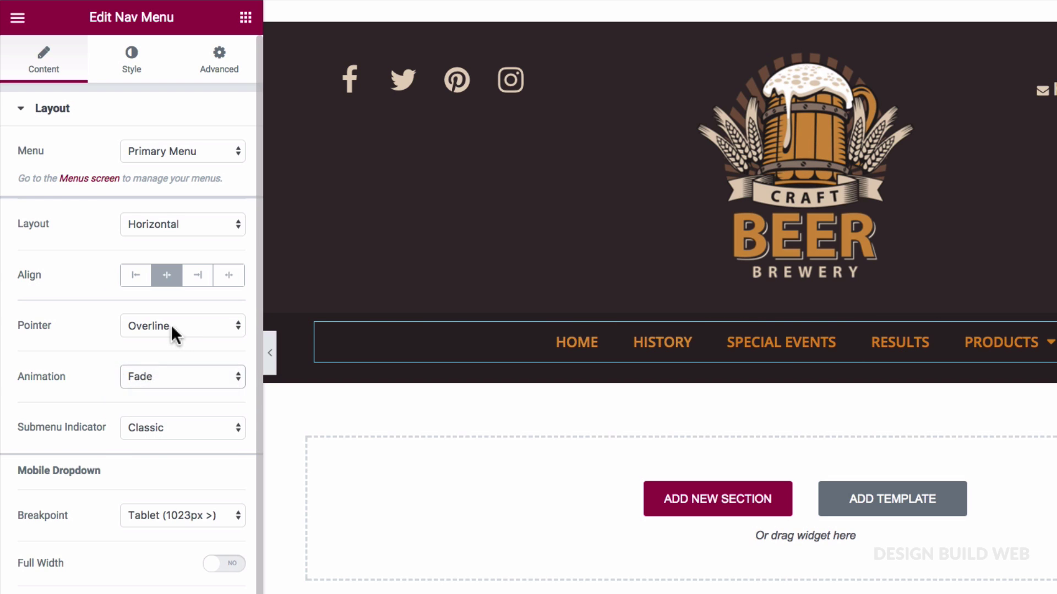
pyautogui.click(171, 325)
pyautogui.click(169, 338)
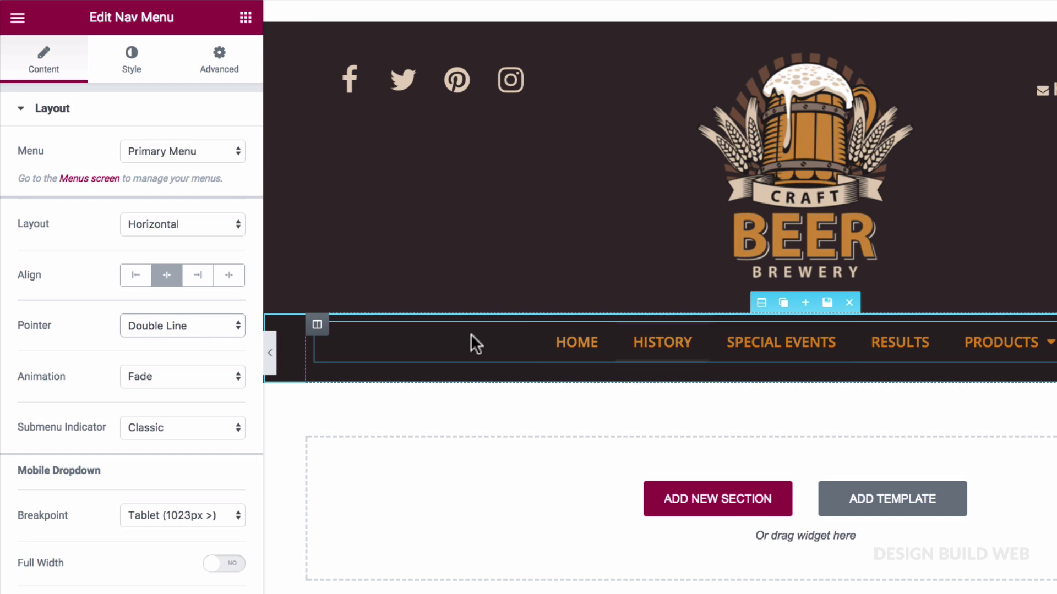
# Try the Framed pointer, then switch to Background with Fade animation
pyautogui.click(191, 328)
pyautogui.click(187, 341)
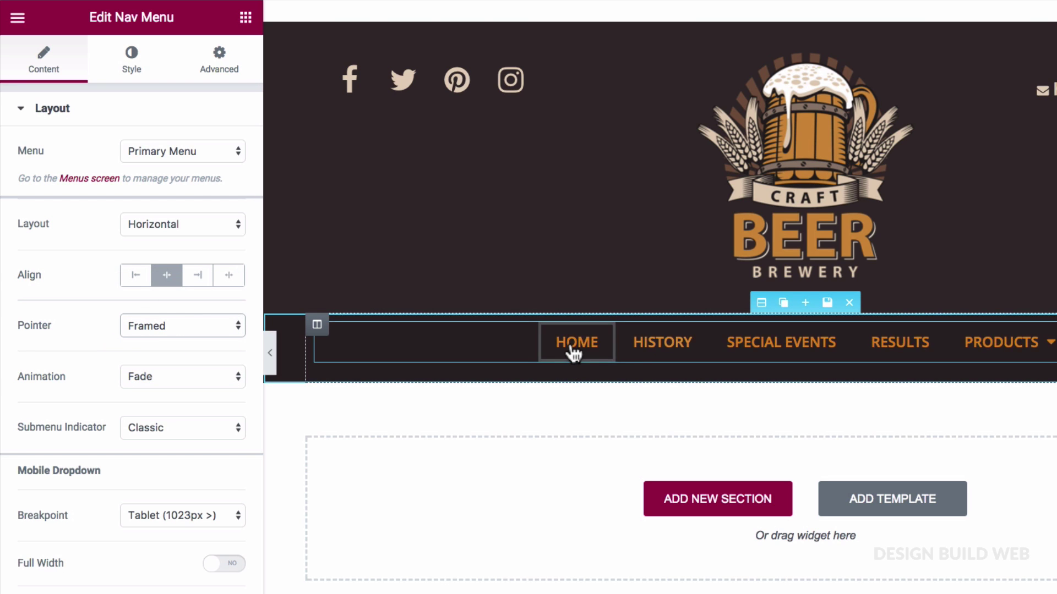
pyautogui.click(161, 373)
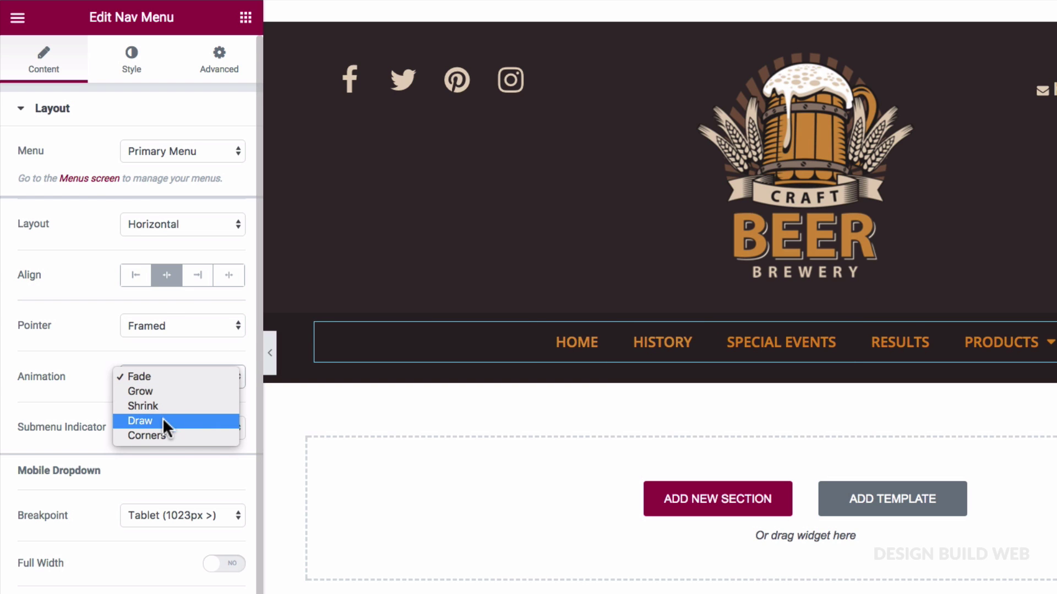
pyautogui.click(68, 371)
pyautogui.click(167, 327)
pyautogui.click(164, 340)
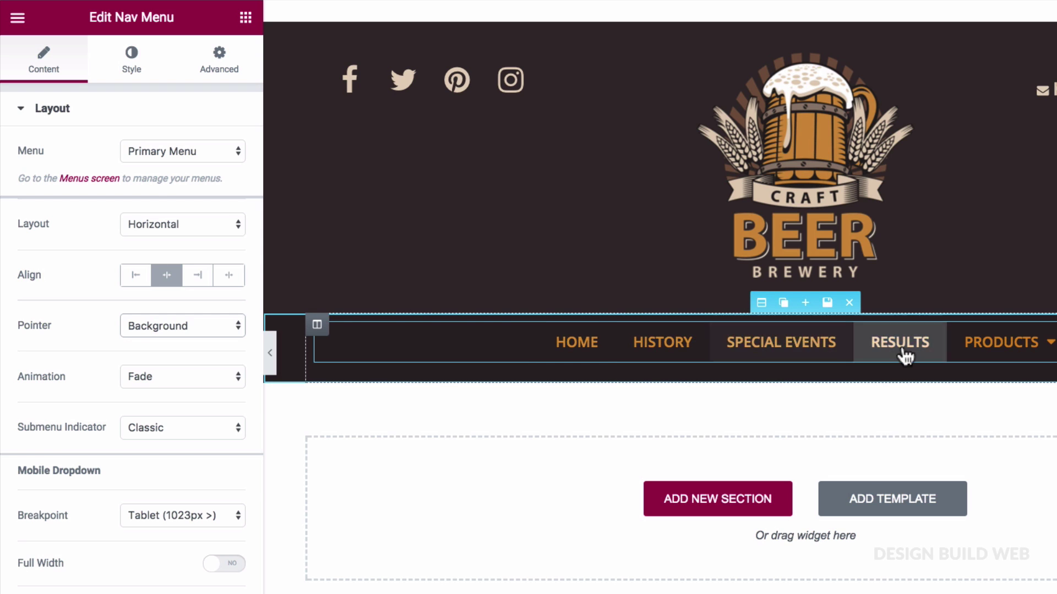
pyautogui.moveTo(978, 357)
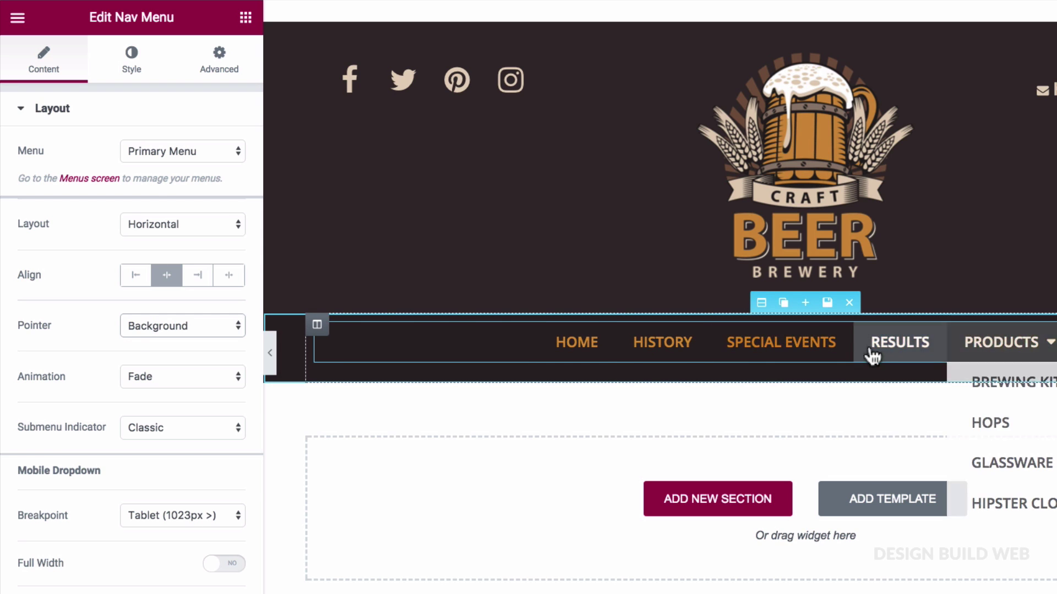
pyautogui.click(145, 372)
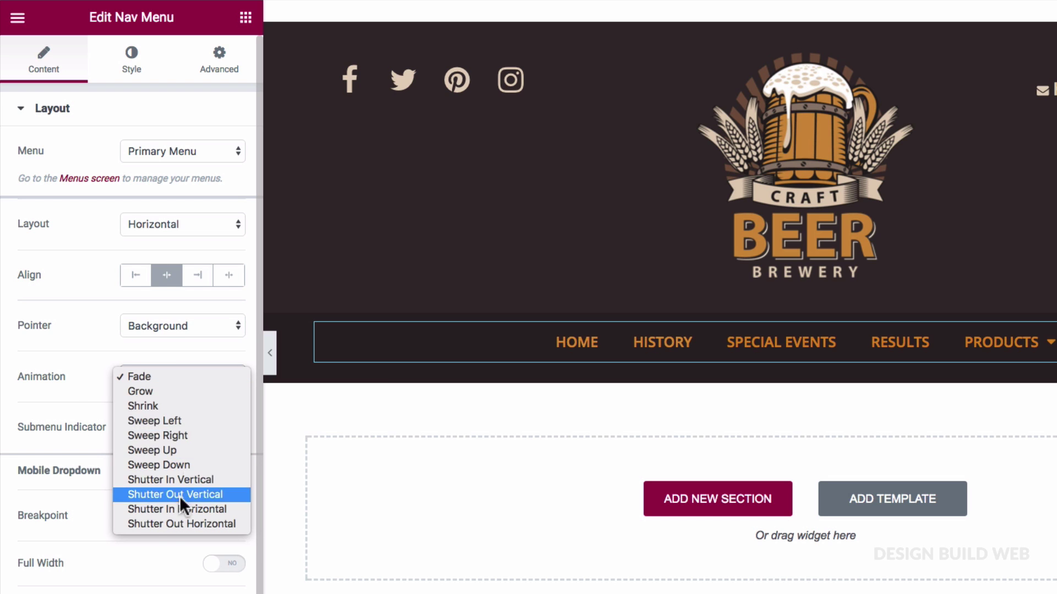
pyautogui.click(85, 375)
# Try the Text pointer with Grow animation, then settle back on Background
pyautogui.click(157, 325)
pyautogui.click(158, 334)
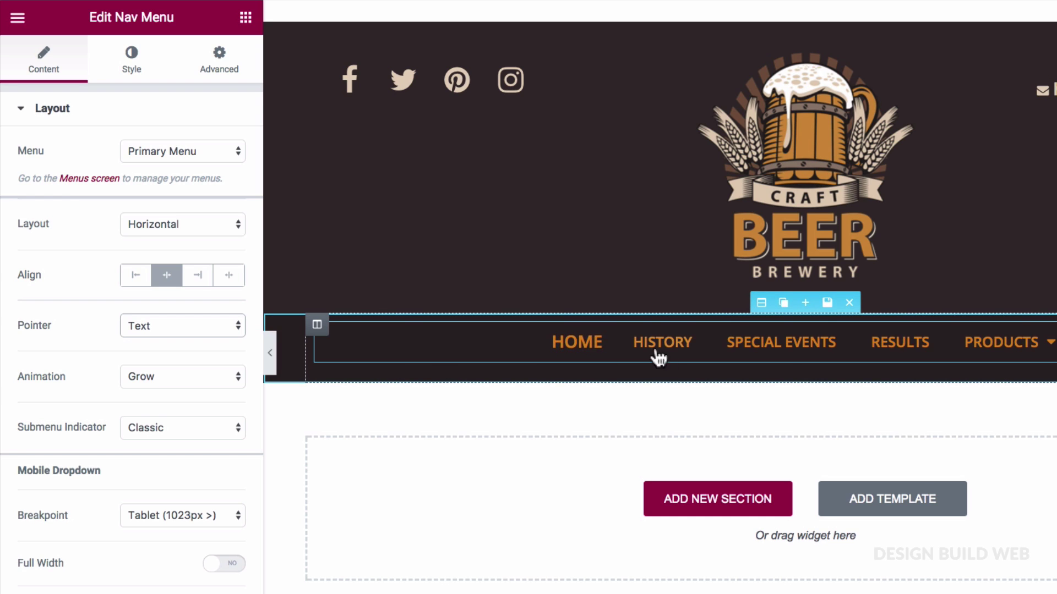
pyautogui.click(233, 381)
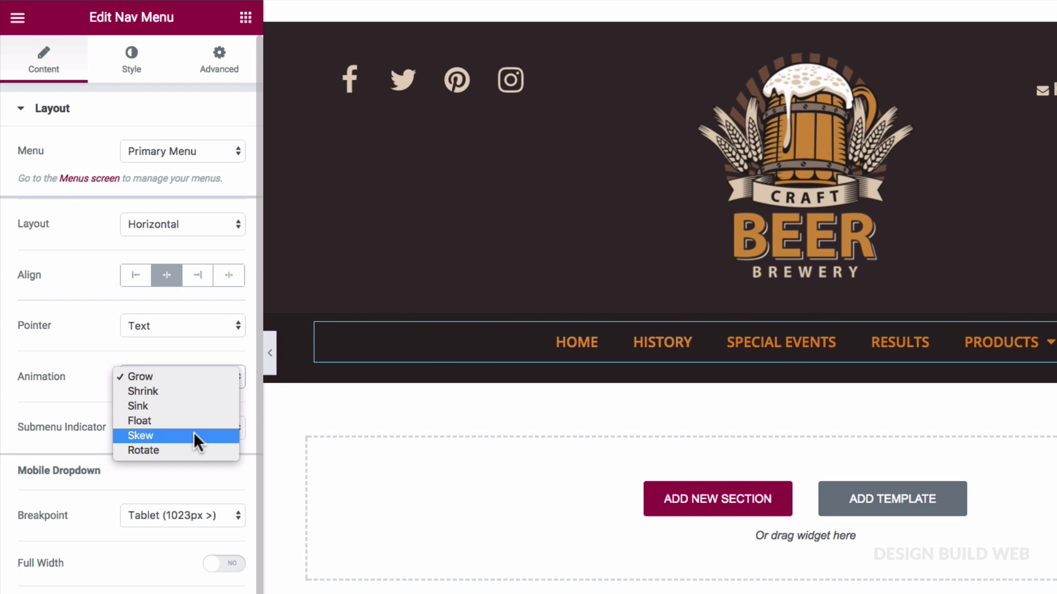
pyautogui.click(97, 346)
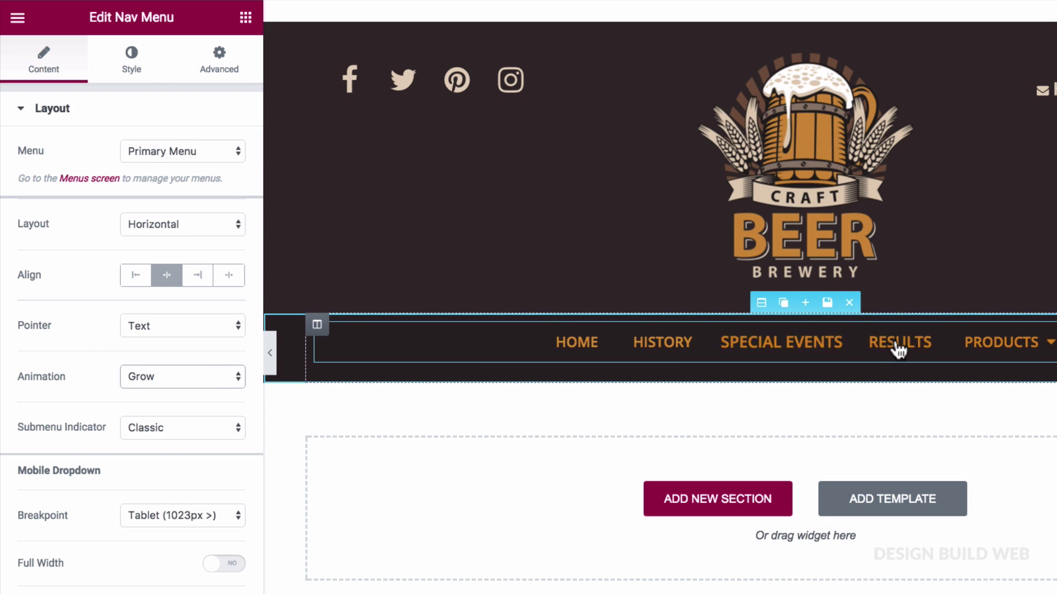
pyautogui.click(172, 326)
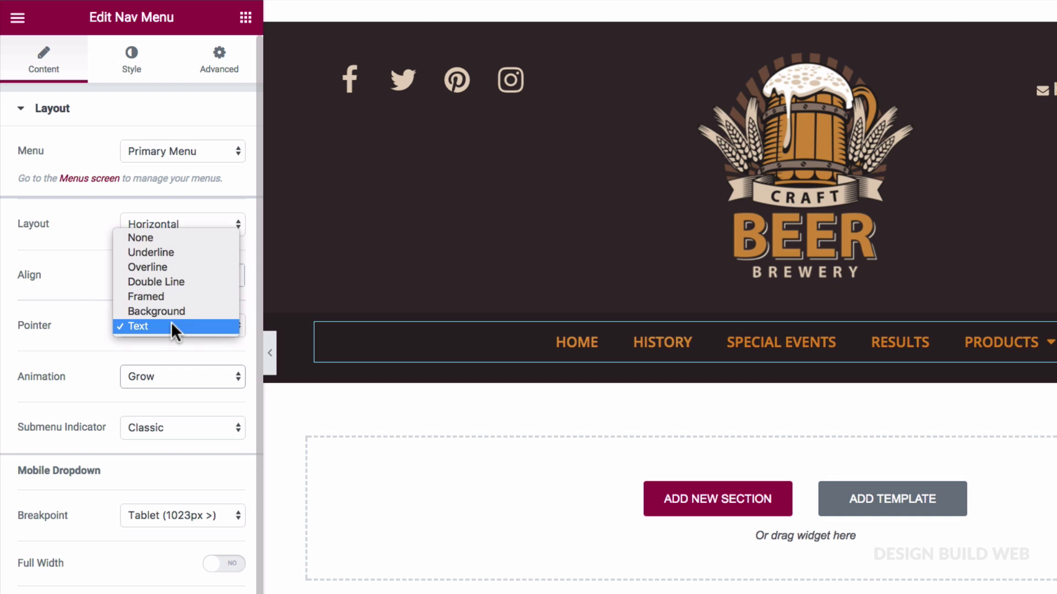
pyautogui.click(167, 308)
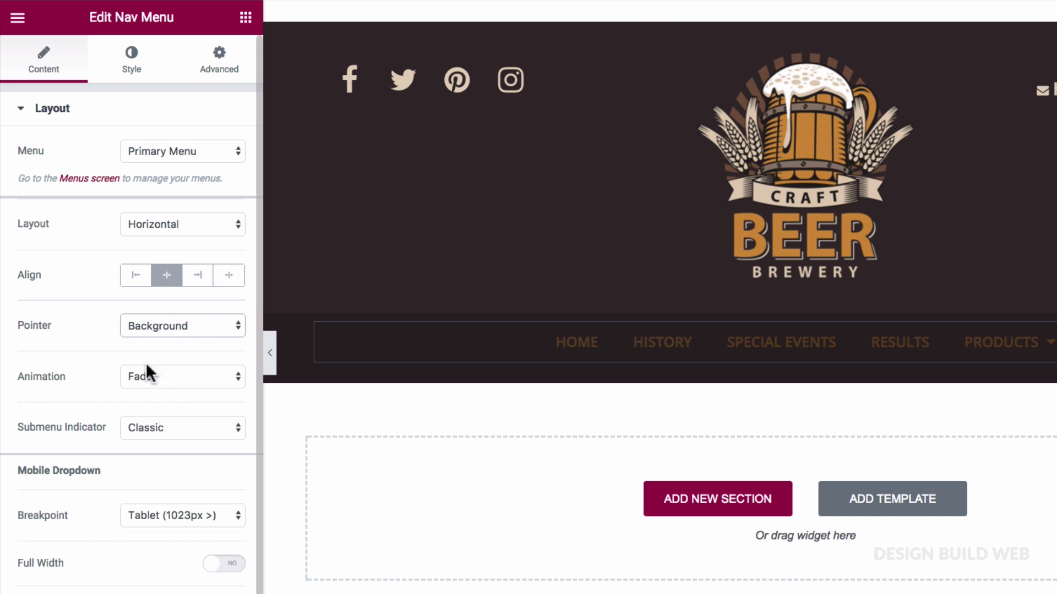
# Set the submenu indicator to Chevron and keep the Tablet (1023px >) breakpoint
pyautogui.scroll(-3, 94, 413)
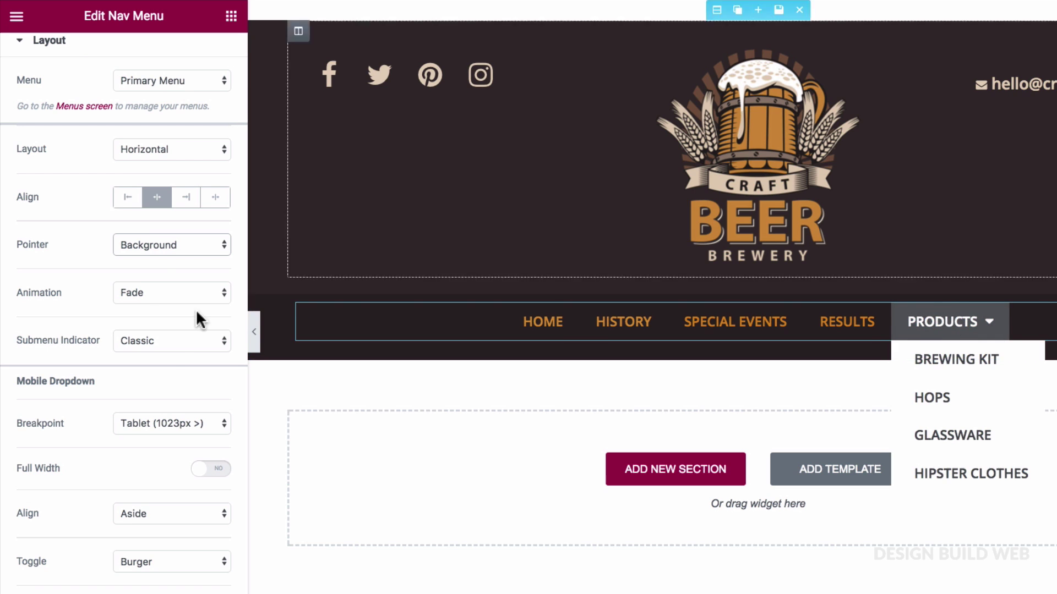
pyautogui.click(169, 341)
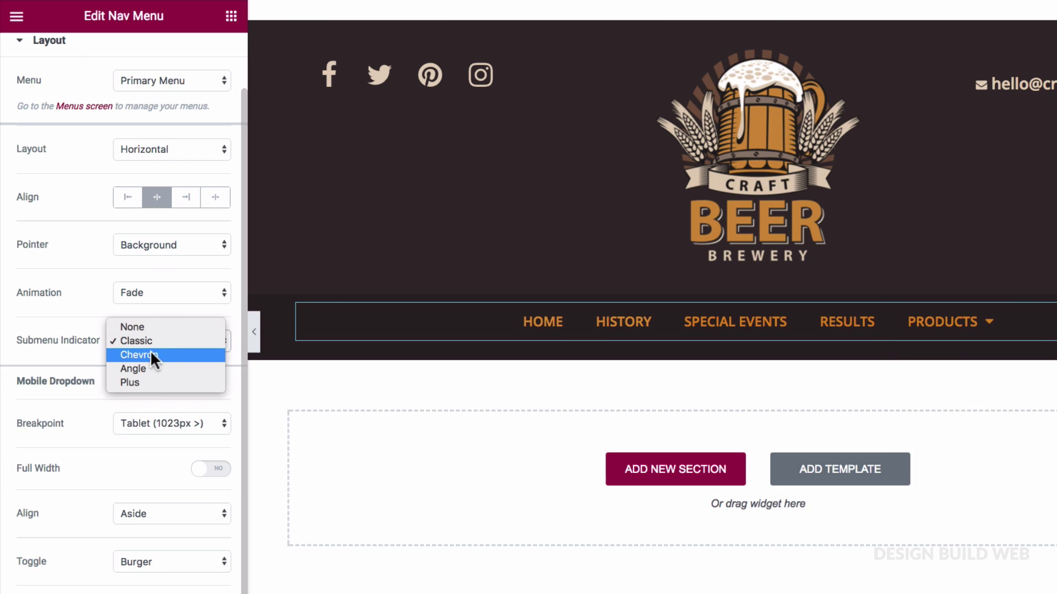
pyautogui.click(164, 354)
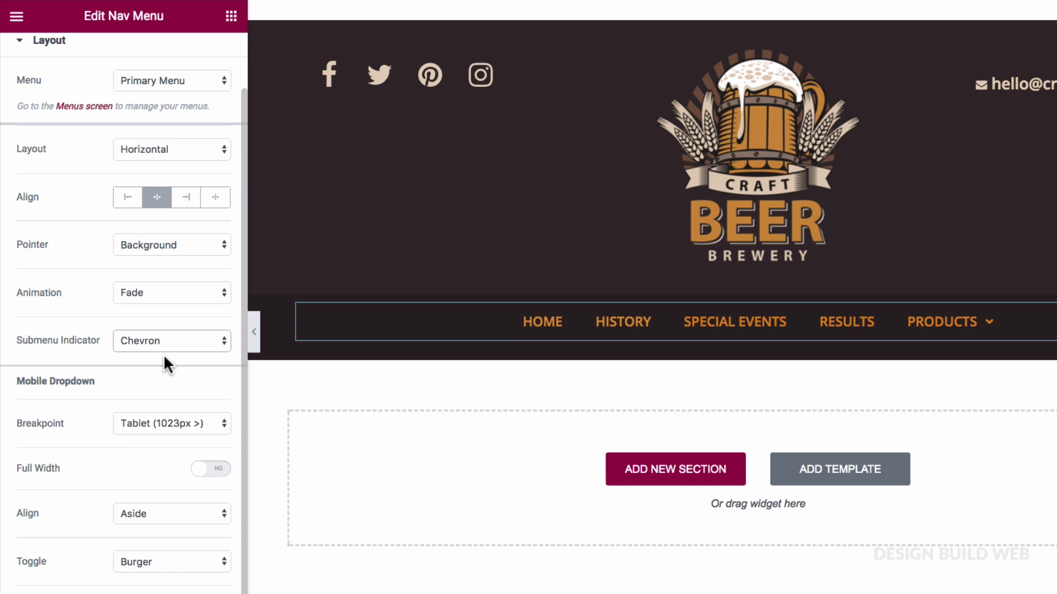
pyautogui.scroll(-1, 59, 477)
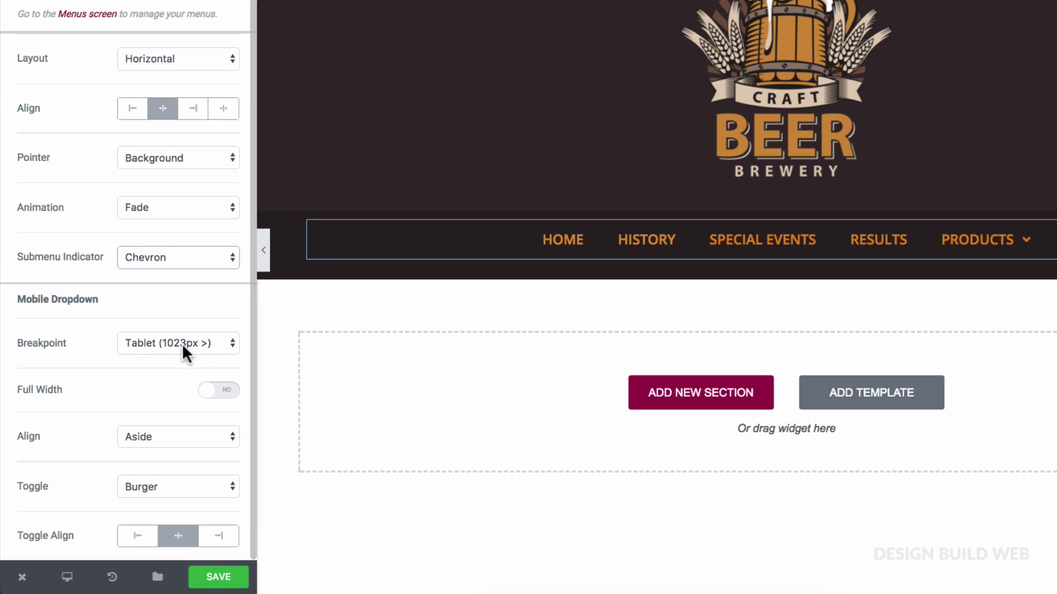
pyautogui.click(217, 344)
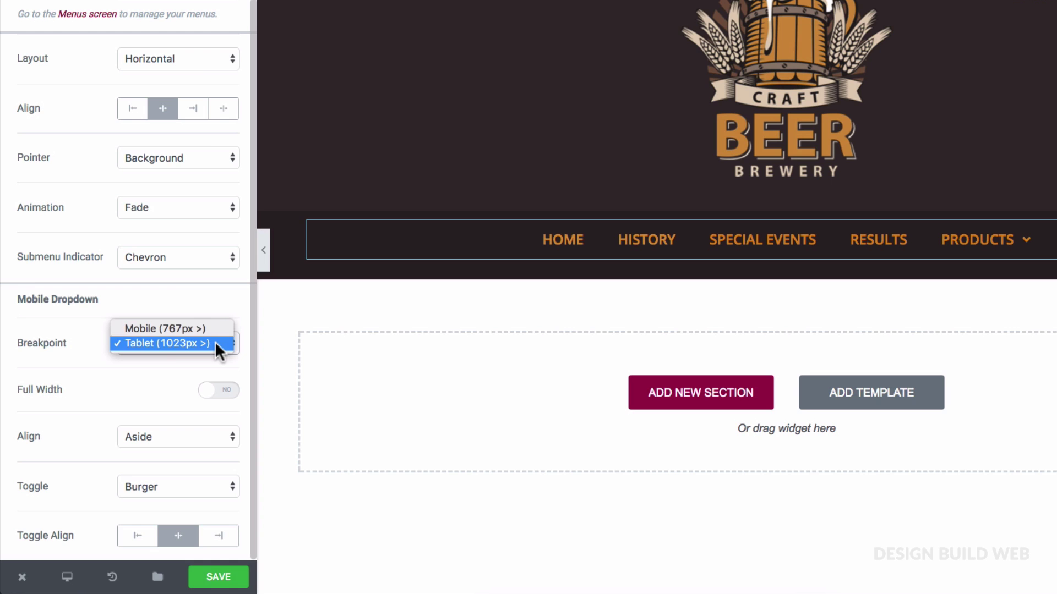
pyautogui.click(178, 60)
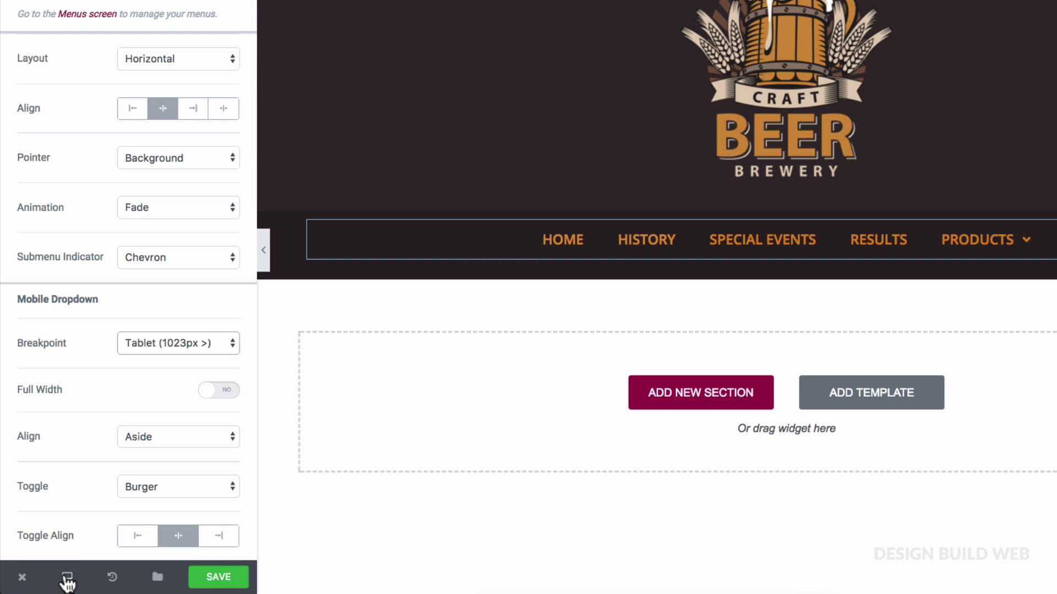
pyautogui.click(68, 578)
pyautogui.click(73, 502)
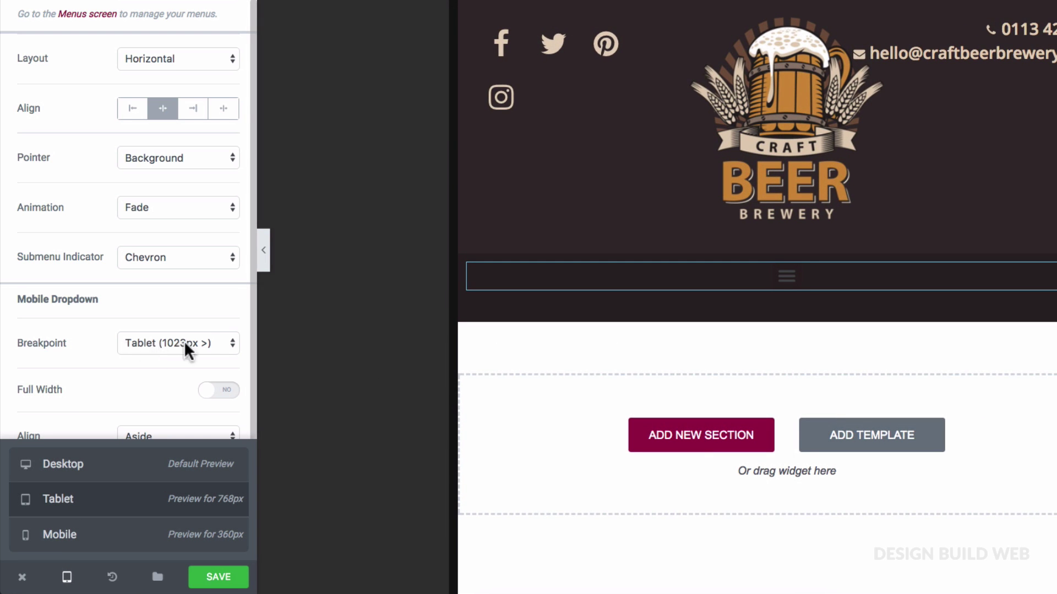
pyautogui.click(172, 364)
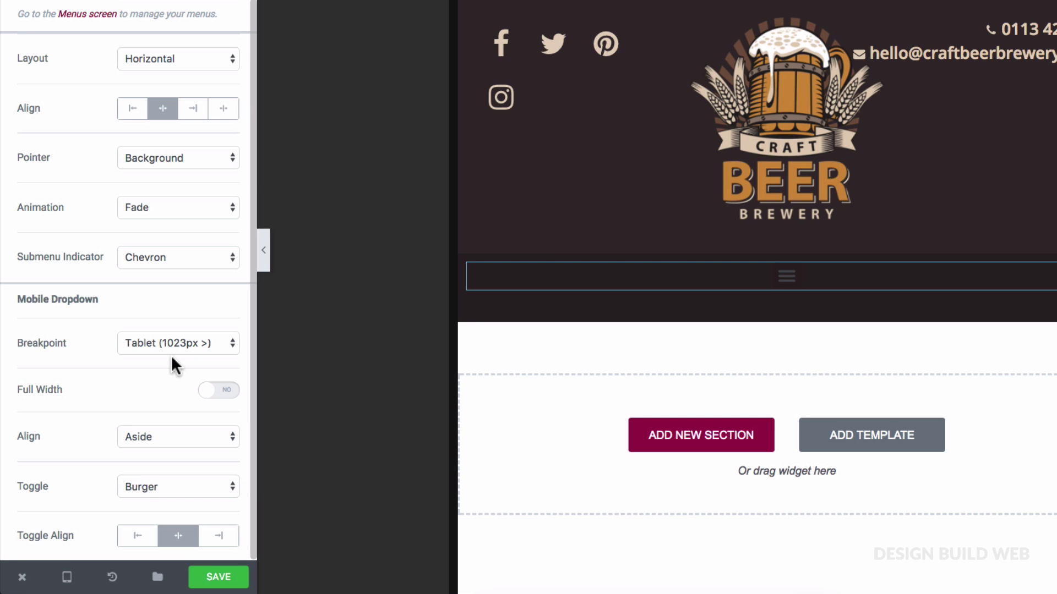
pyautogui.click(176, 345)
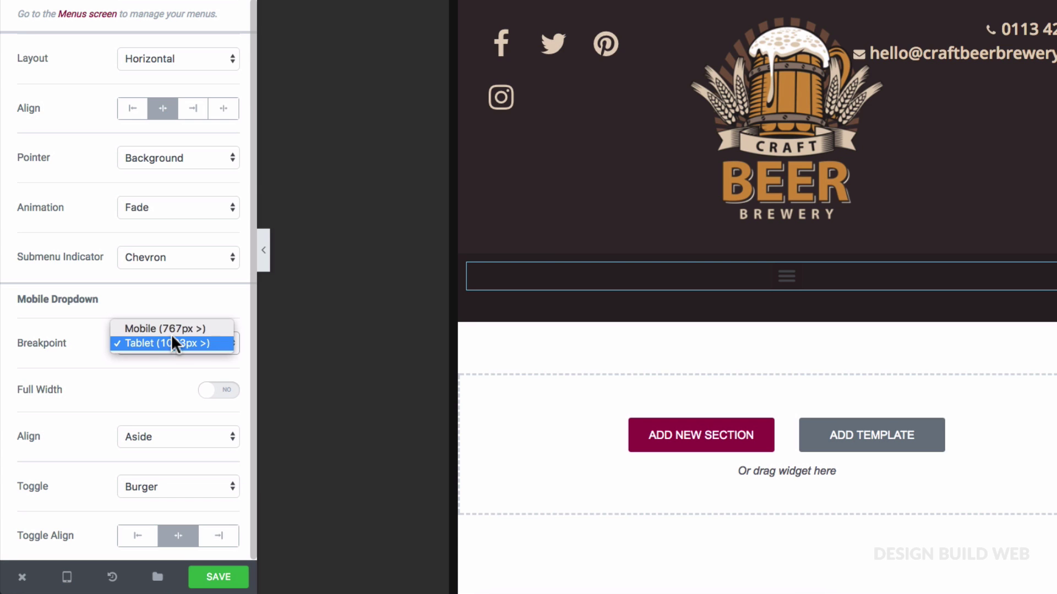
pyautogui.click(169, 332)
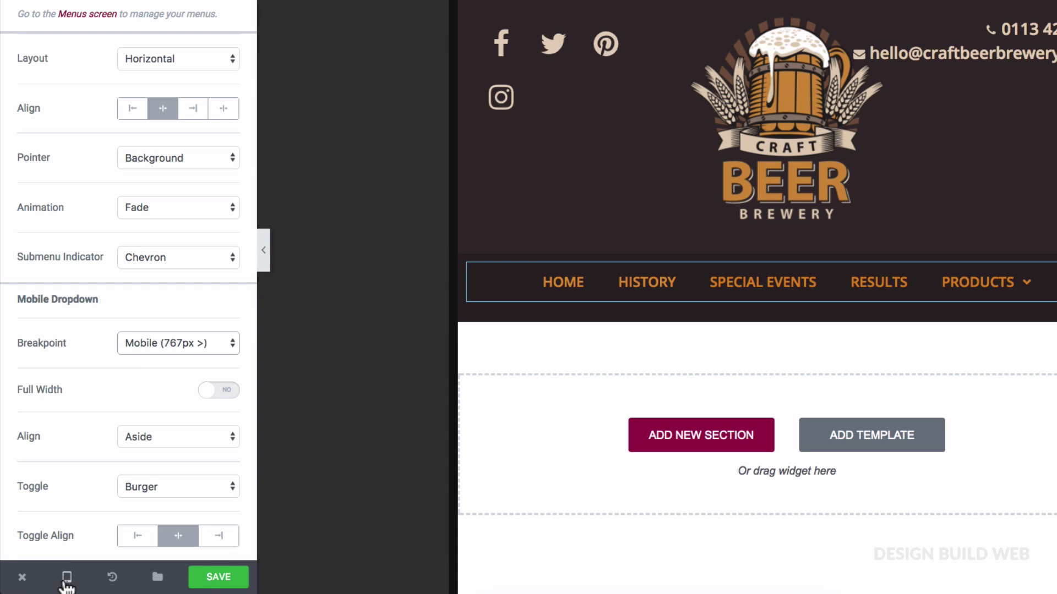
pyautogui.click(66, 579)
pyautogui.click(52, 537)
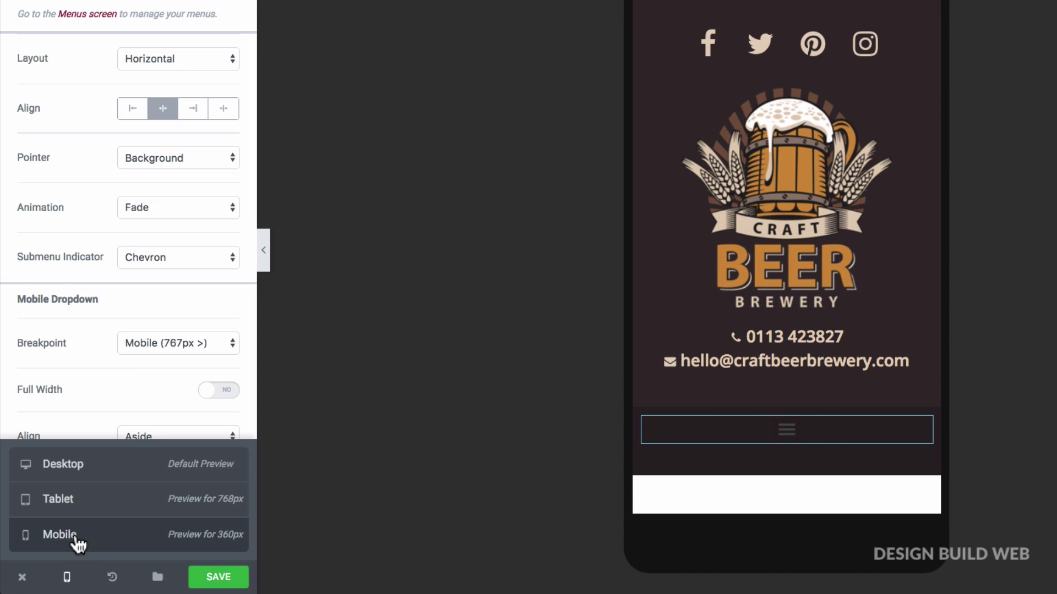
pyautogui.scroll(-1, 818, 401)
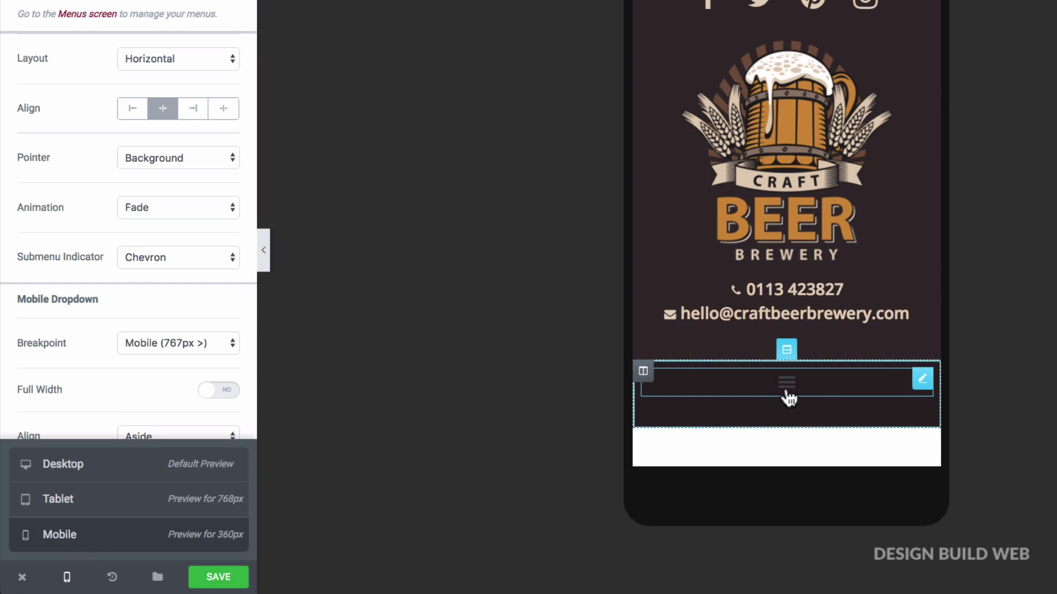
pyautogui.click(137, 395)
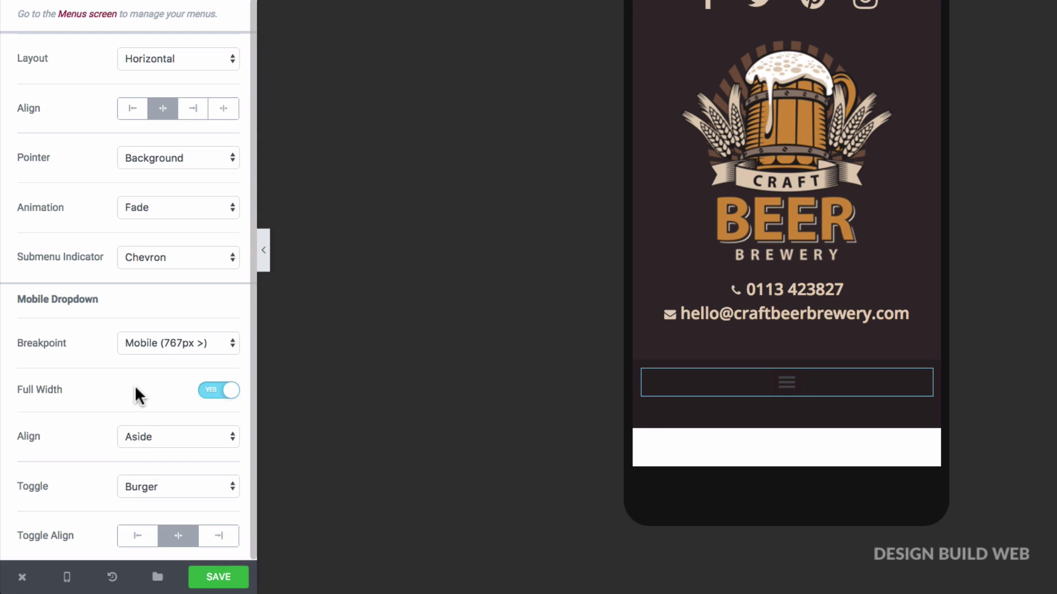
pyautogui.click(215, 345)
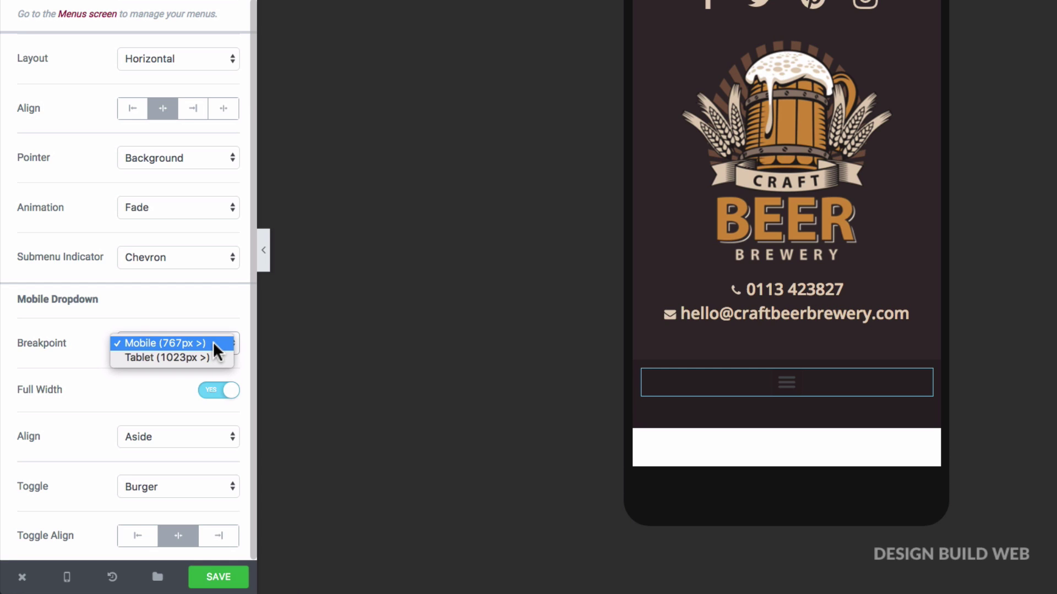
pyautogui.click(214, 344)
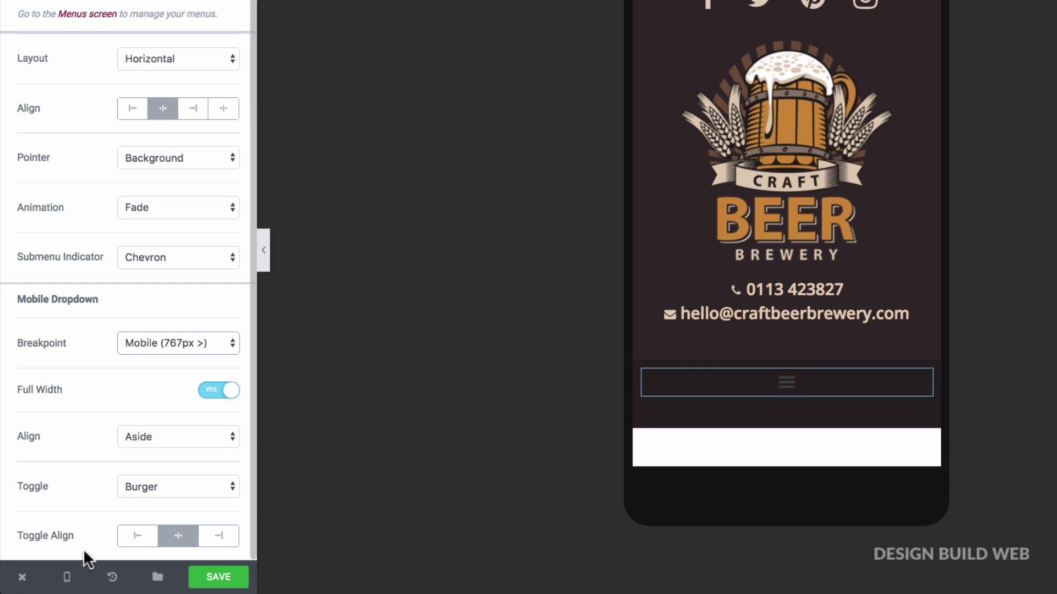
pyautogui.click(66, 577)
pyautogui.click(55, 501)
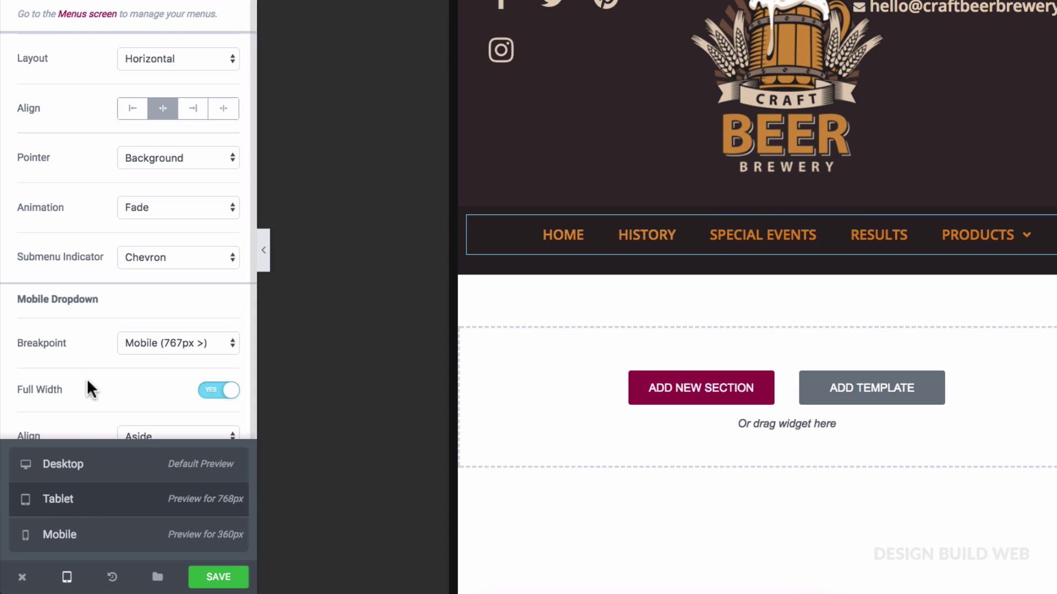
pyautogui.click(144, 346)
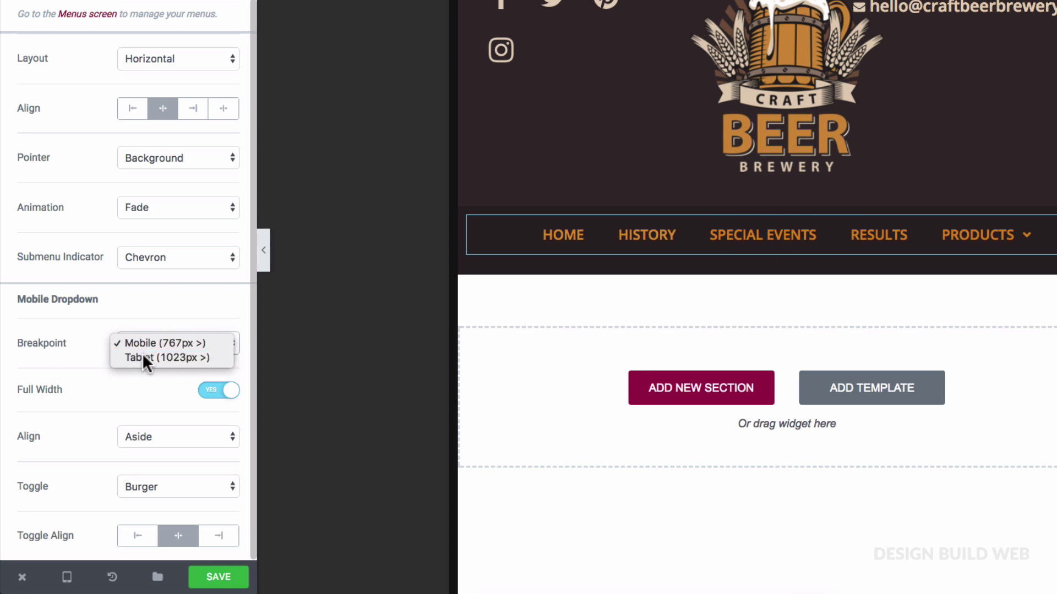
pyautogui.click(144, 359)
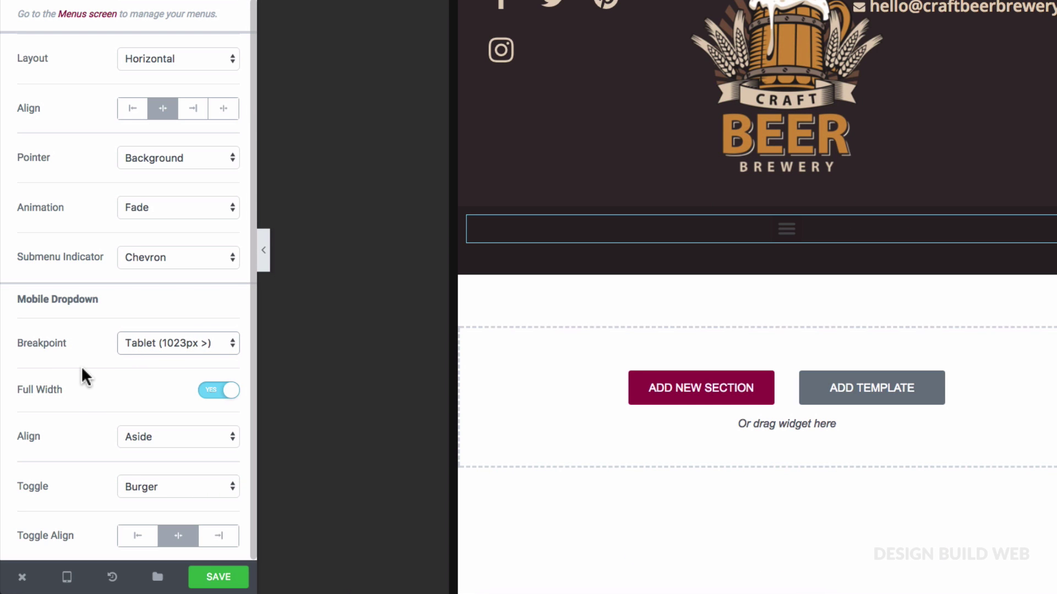
pyautogui.click(226, 392)
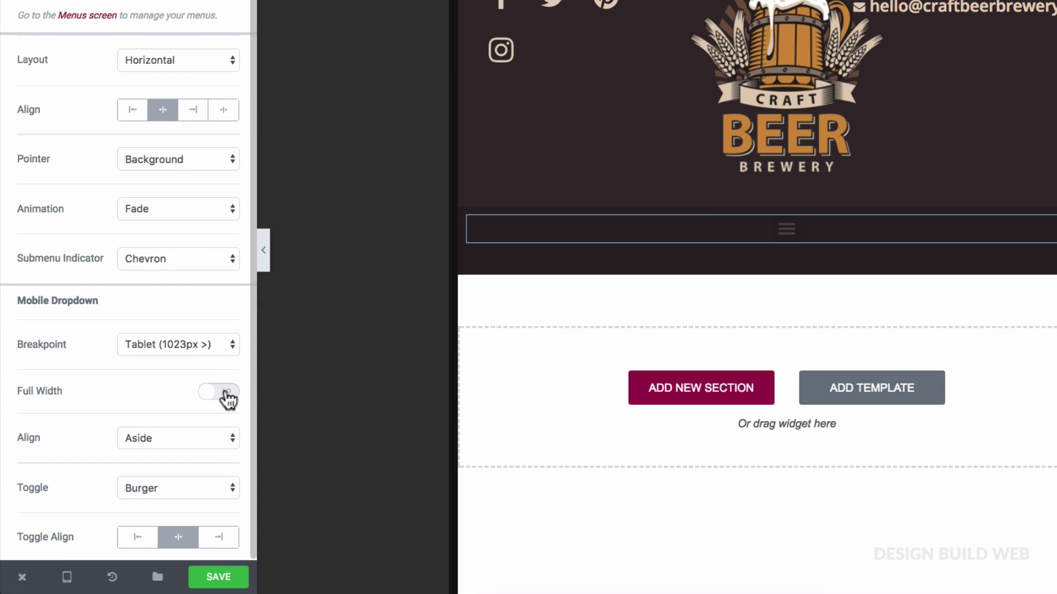
# Open the burger dropdown, toggle Full Width on and off, then view Alt Header 1
pyautogui.click(787, 232)
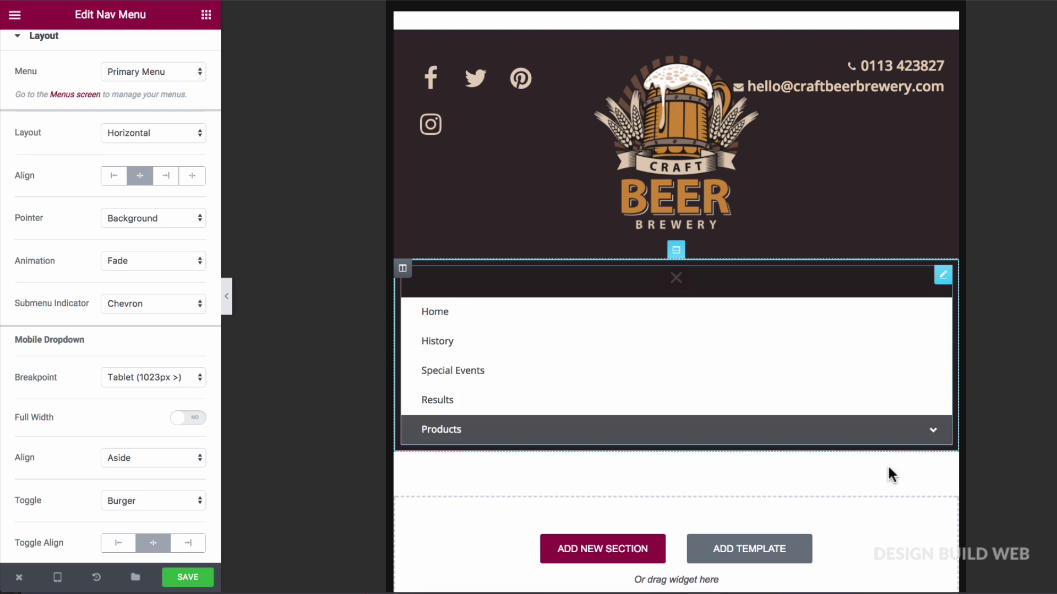
pyautogui.click(180, 420)
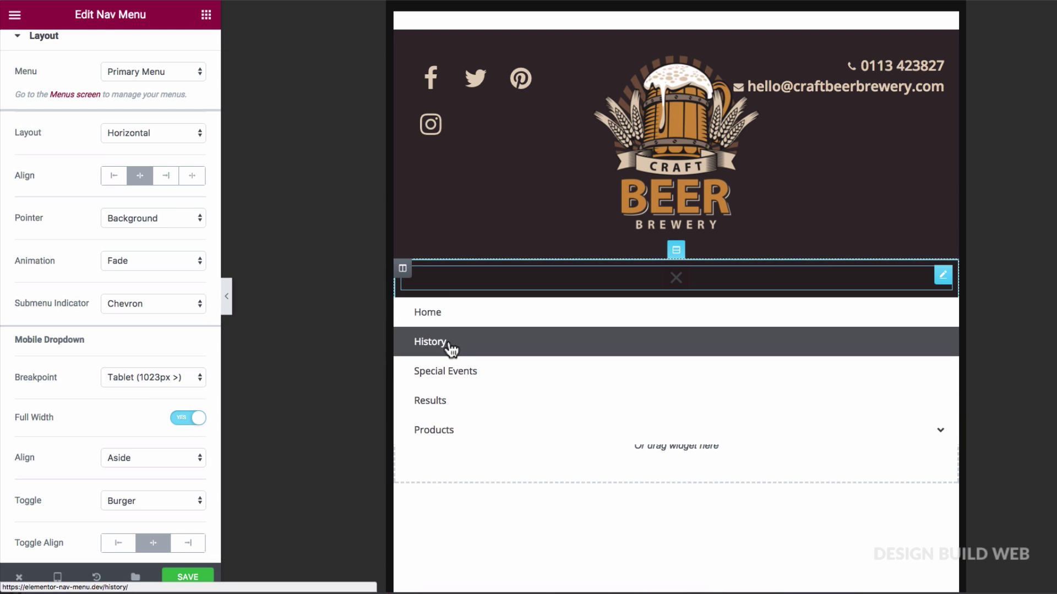
pyautogui.click(184, 421)
pyautogui.click(183, 421)
pyautogui.click(183, 421)
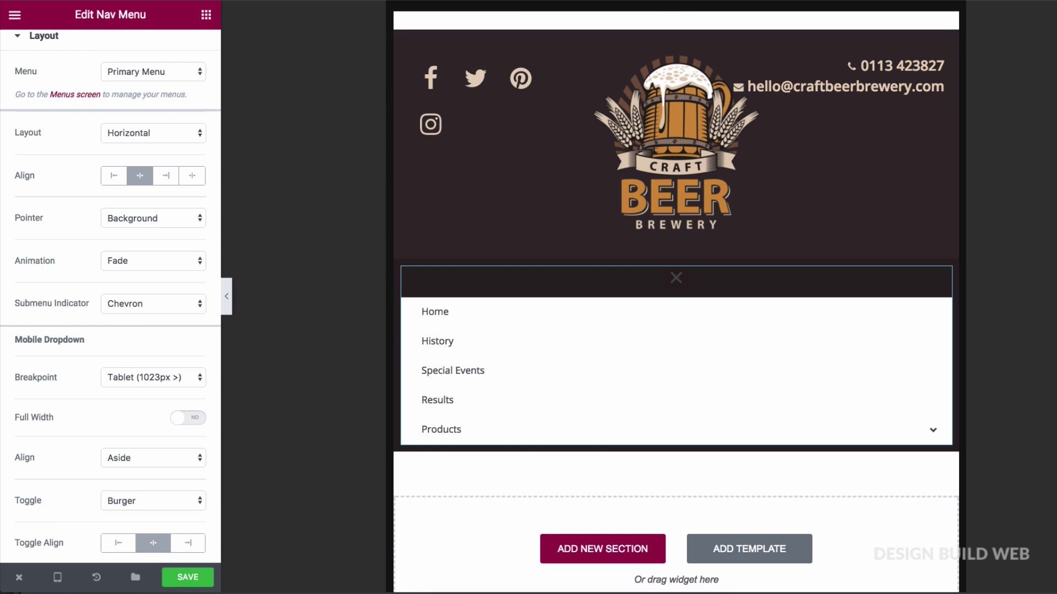
pyautogui.click(472, 11)
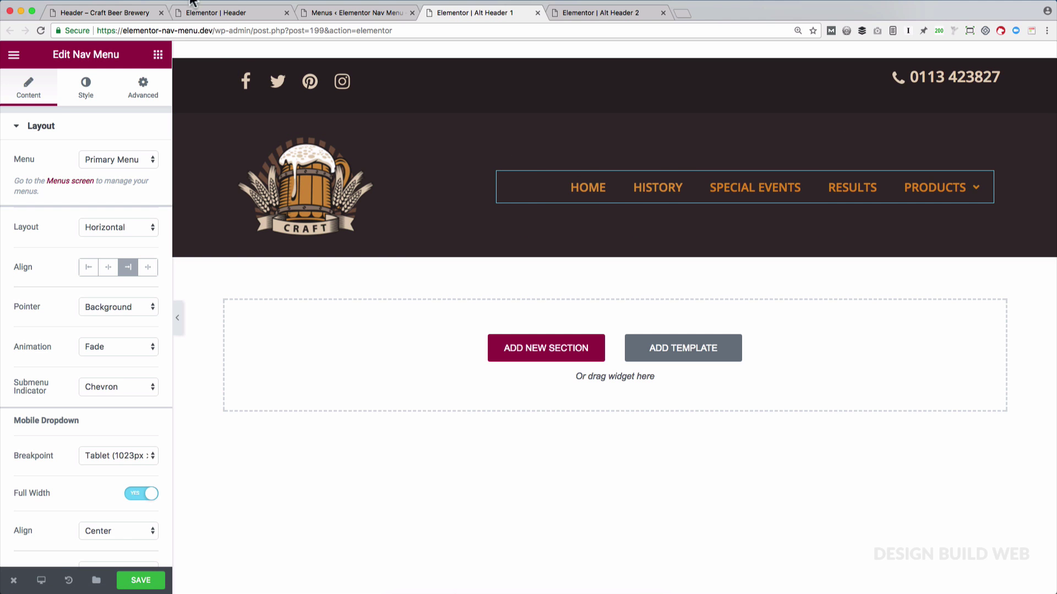
# Back in the Header, set Mobile Dropdown alignment to Center and check the open menu
pyautogui.click(217, 11)
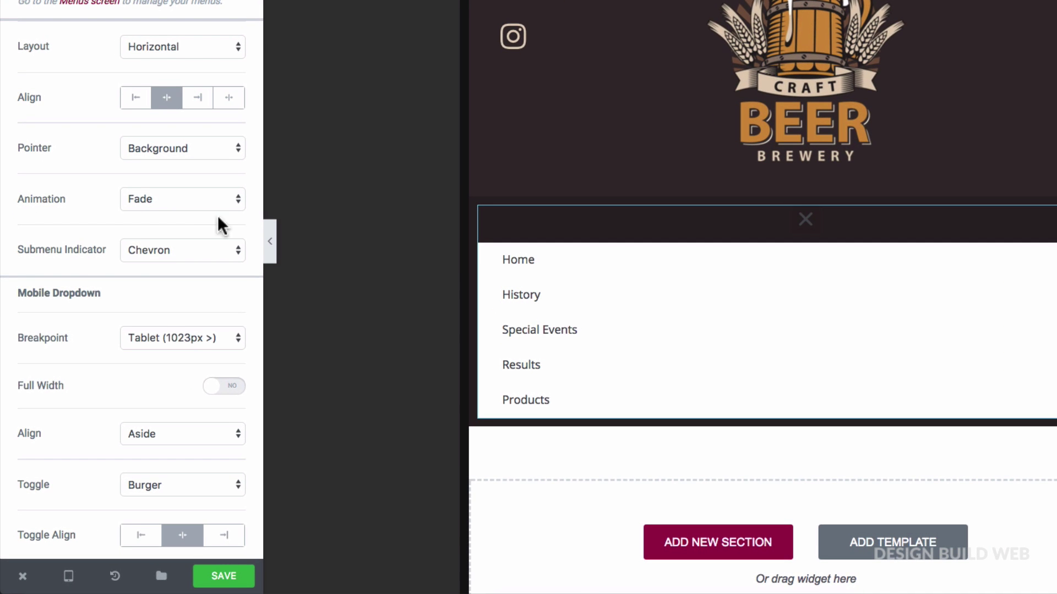
pyautogui.click(155, 437)
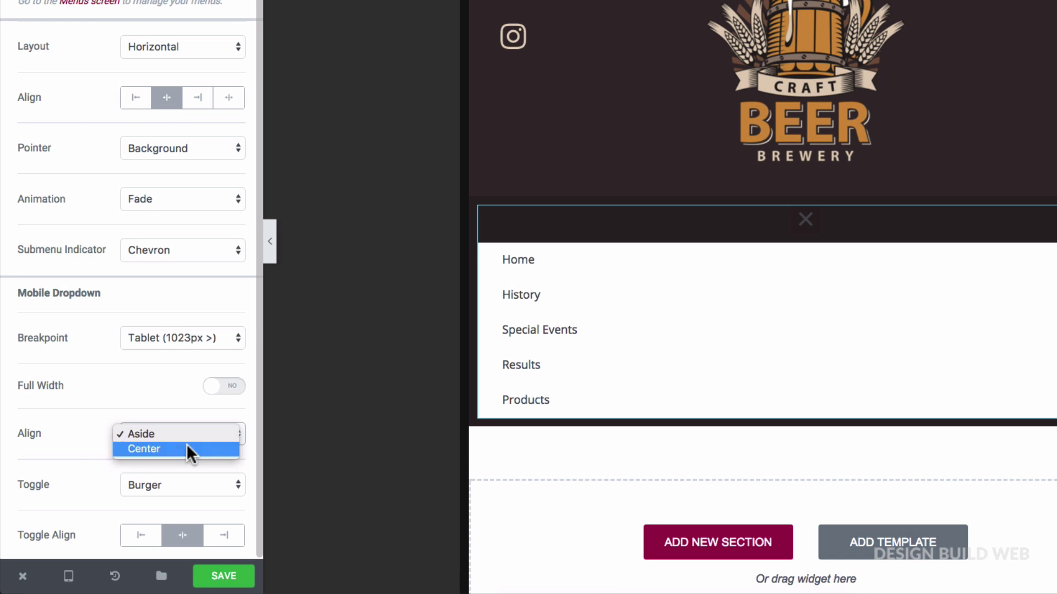
pyautogui.click(186, 445)
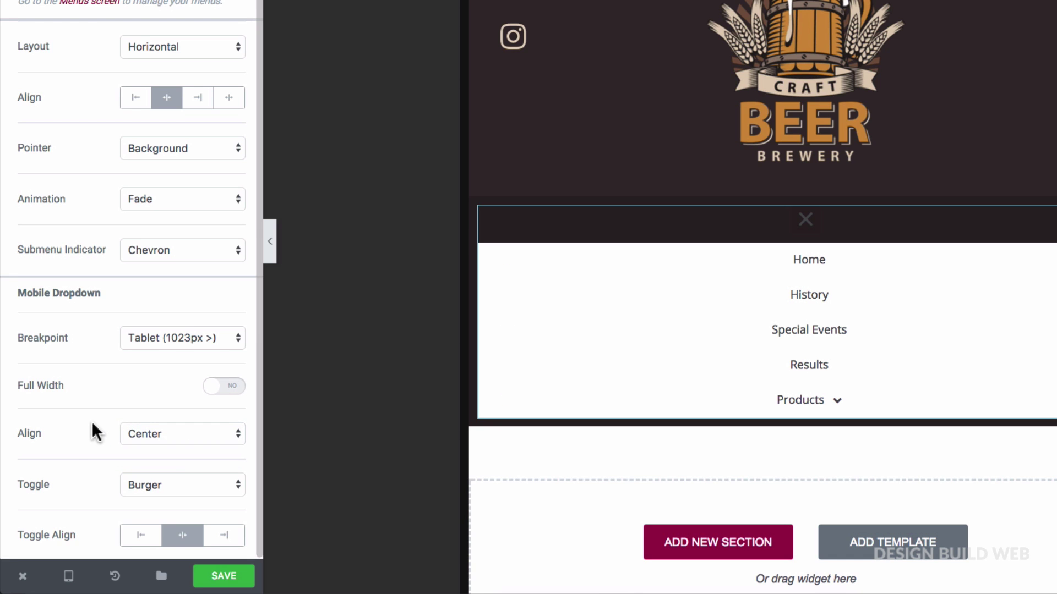
pyautogui.click(805, 220)
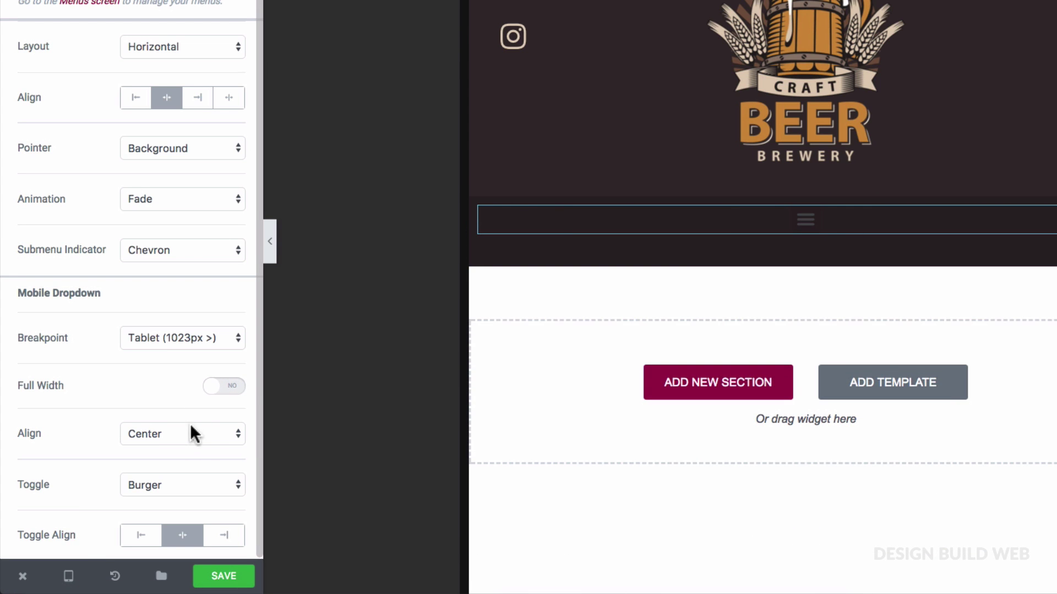
pyautogui.click(809, 221)
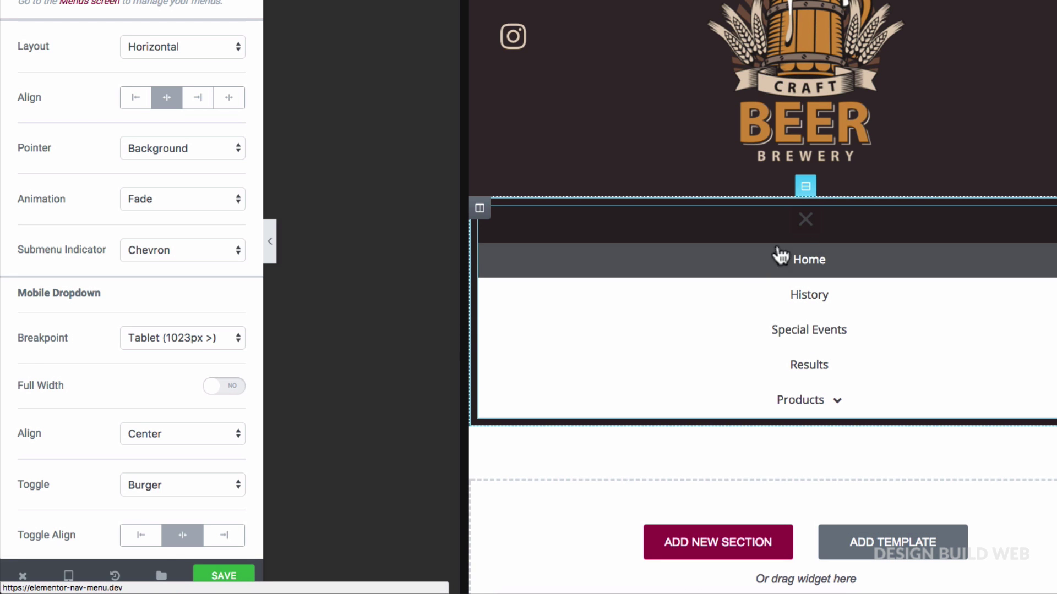
pyautogui.click(805, 221)
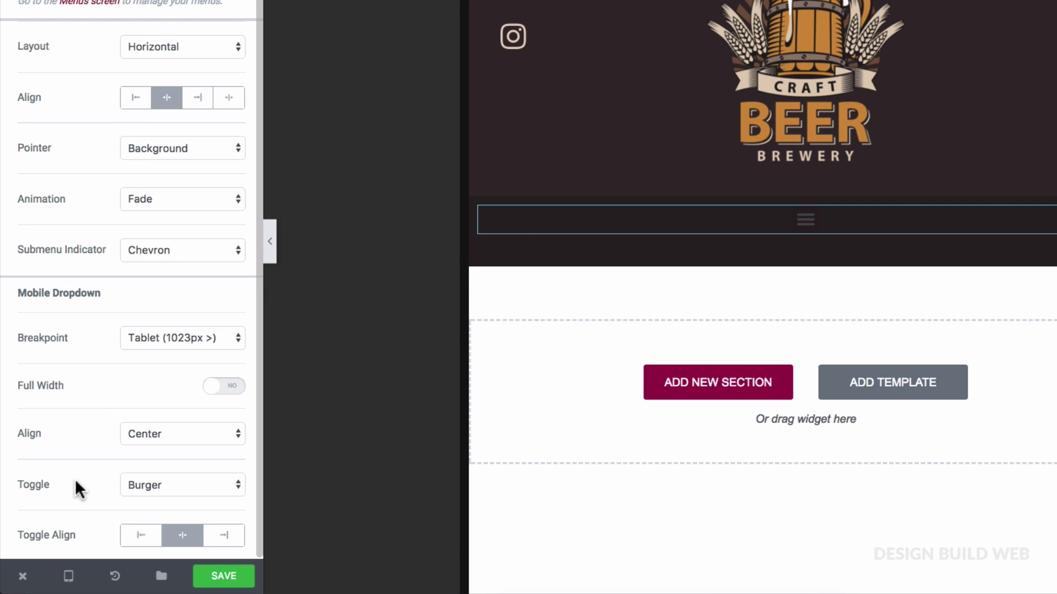
# Keep the Burger toggle and, after trying left and right, align it Center
pyautogui.click(197, 484)
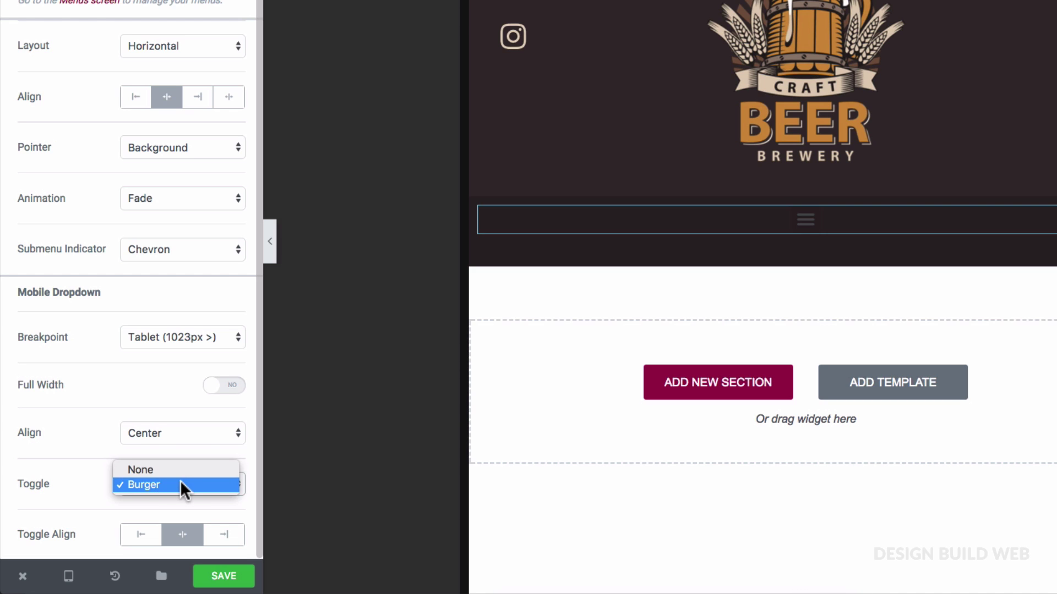
pyautogui.click(94, 469)
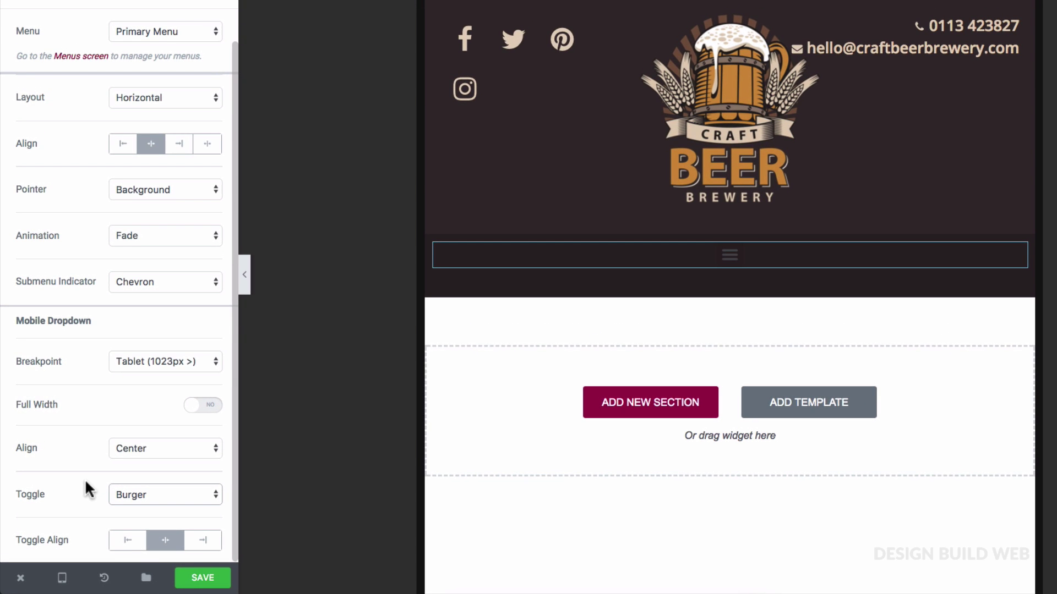
pyautogui.click(128, 542)
pyautogui.click(165, 542)
pyautogui.click(208, 543)
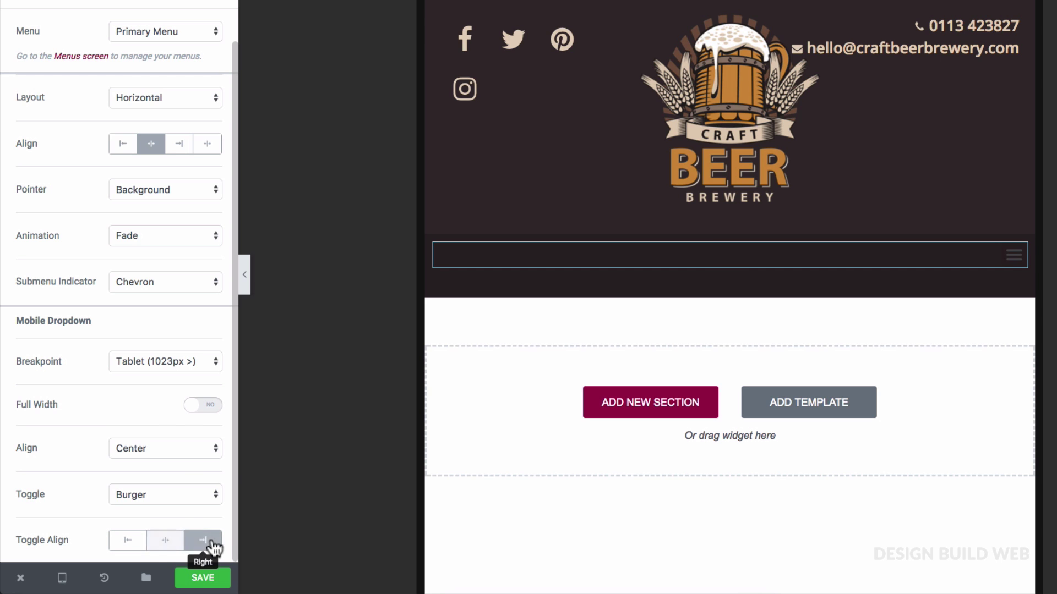
pyautogui.click(167, 545)
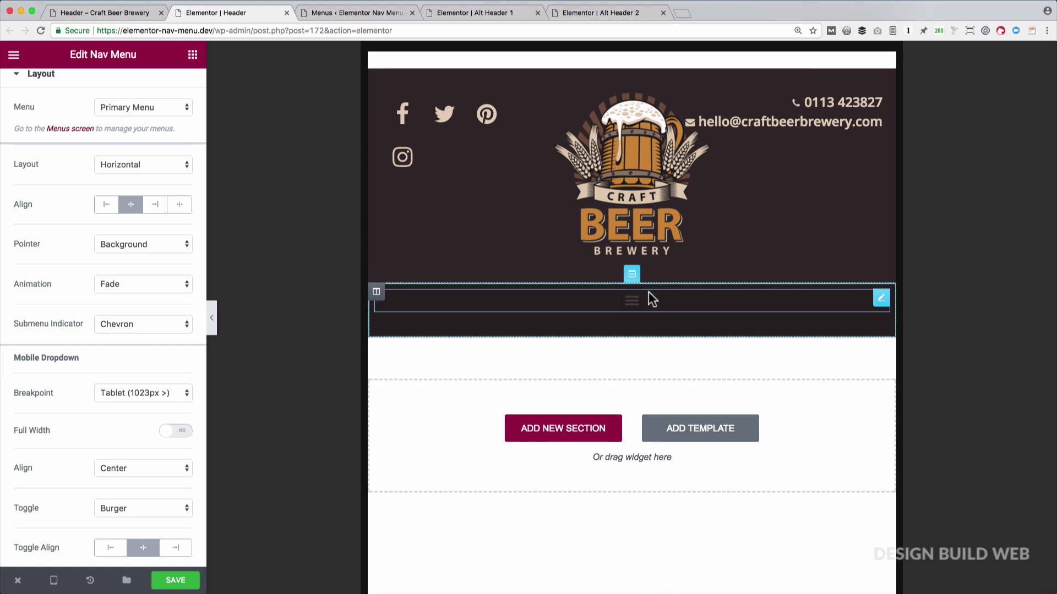
# Preview Alt Header 1 at tablet size, trying a centred toggle before keeping it right-aligned
pyautogui.click(480, 12)
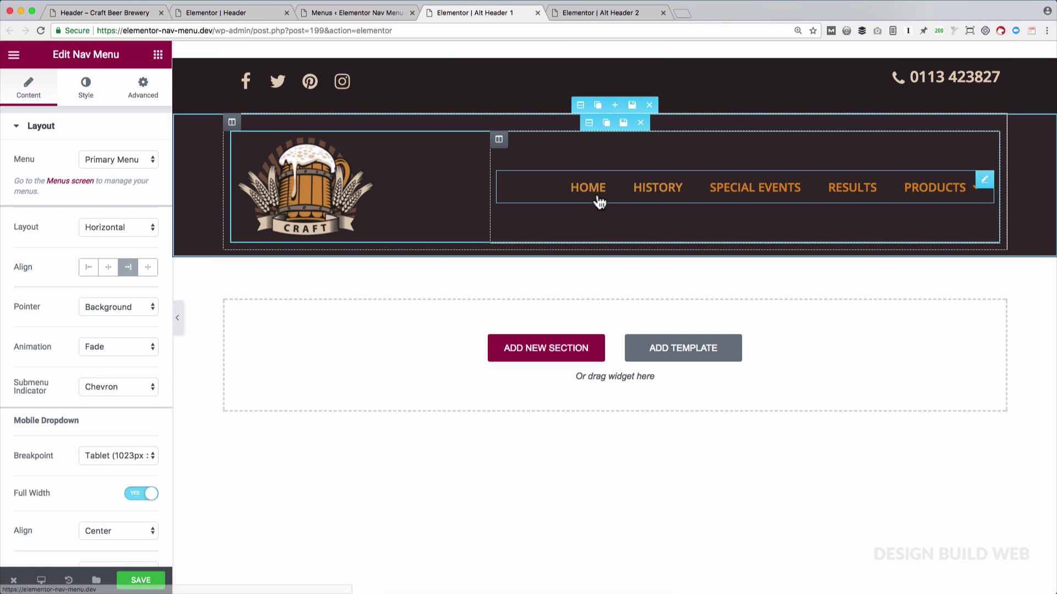
pyautogui.click(41, 580)
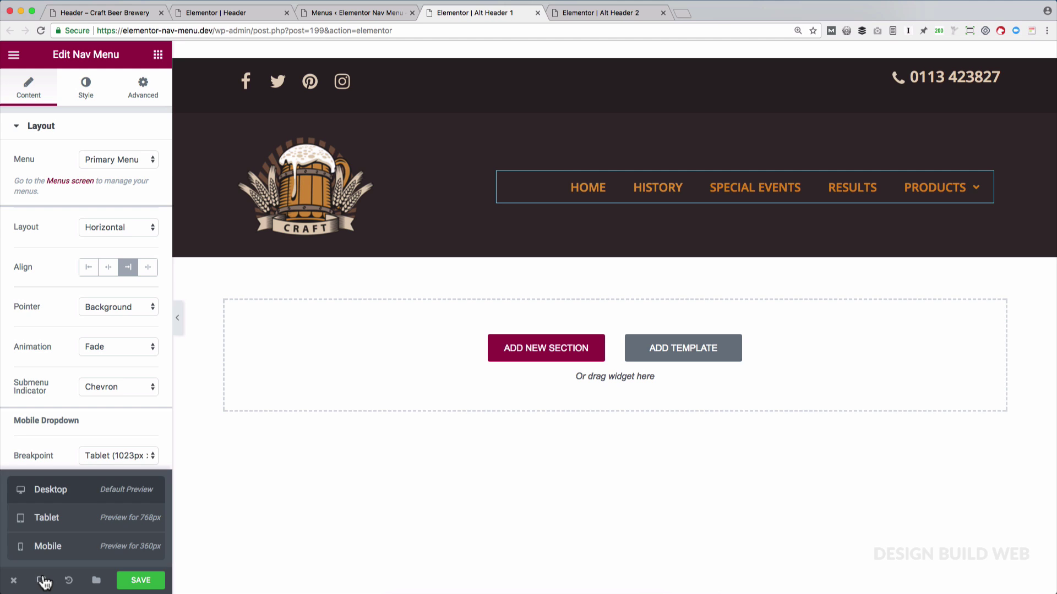
pyautogui.click(54, 530)
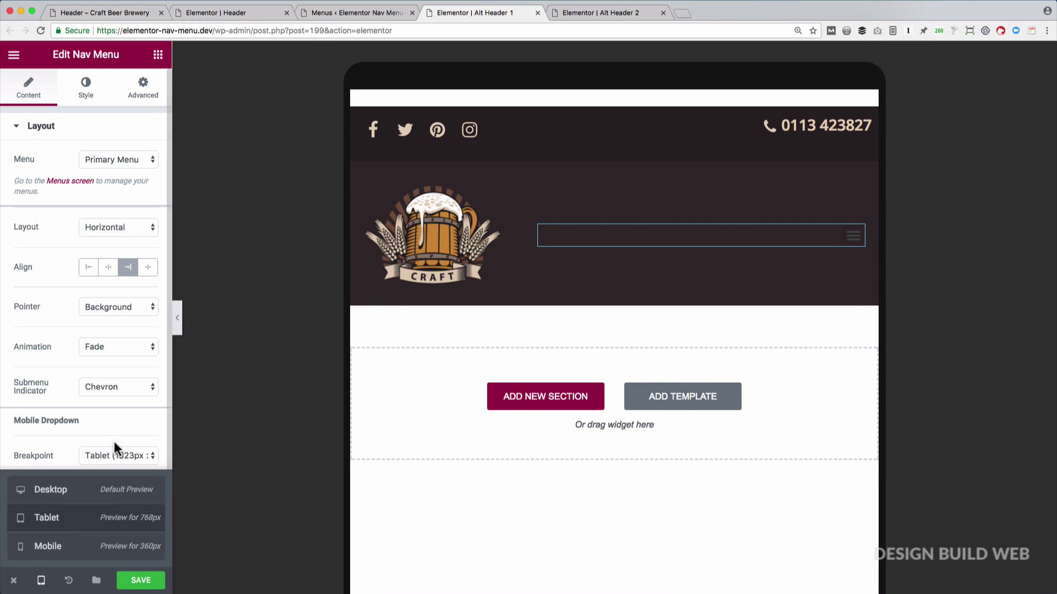
pyautogui.scroll(-1, 105, 522)
pyautogui.scroll(-1, 104, 521)
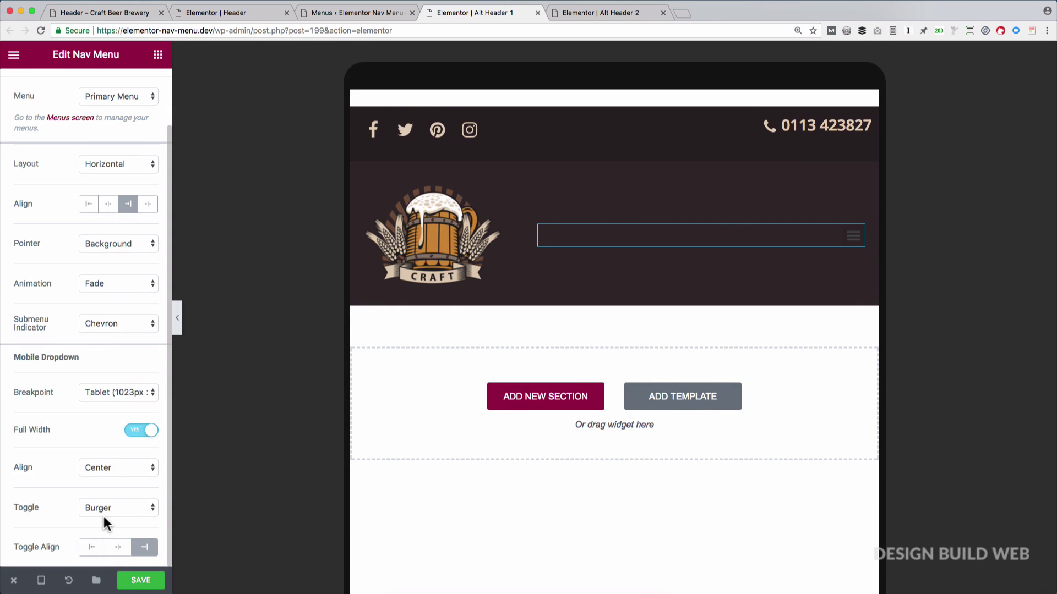
pyautogui.click(118, 547)
pyautogui.click(141, 552)
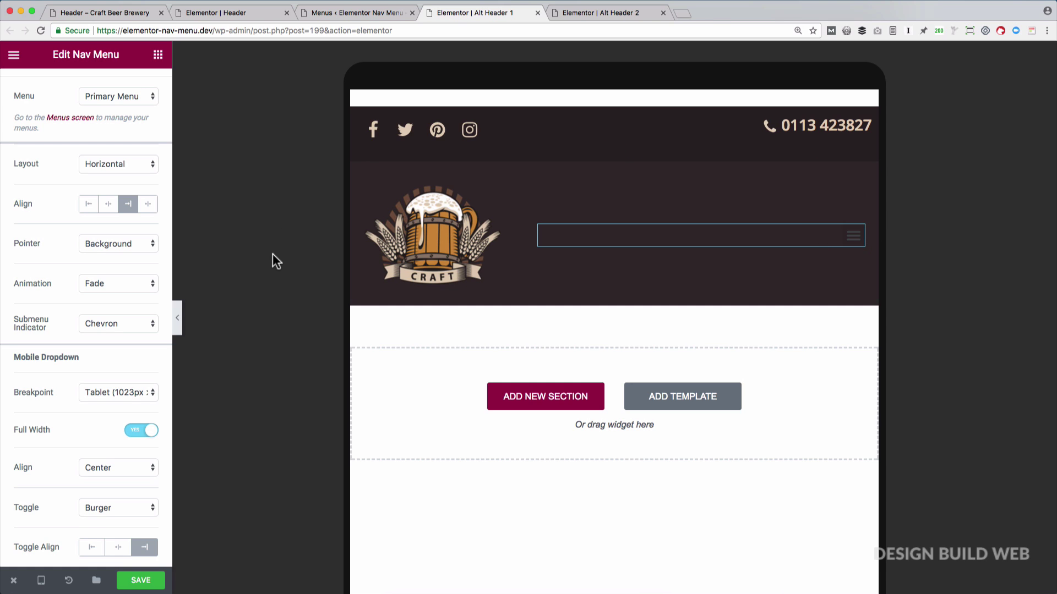
# Return to the main Header template at desktop size and briefly hide the editing panel
pyautogui.click(232, 10)
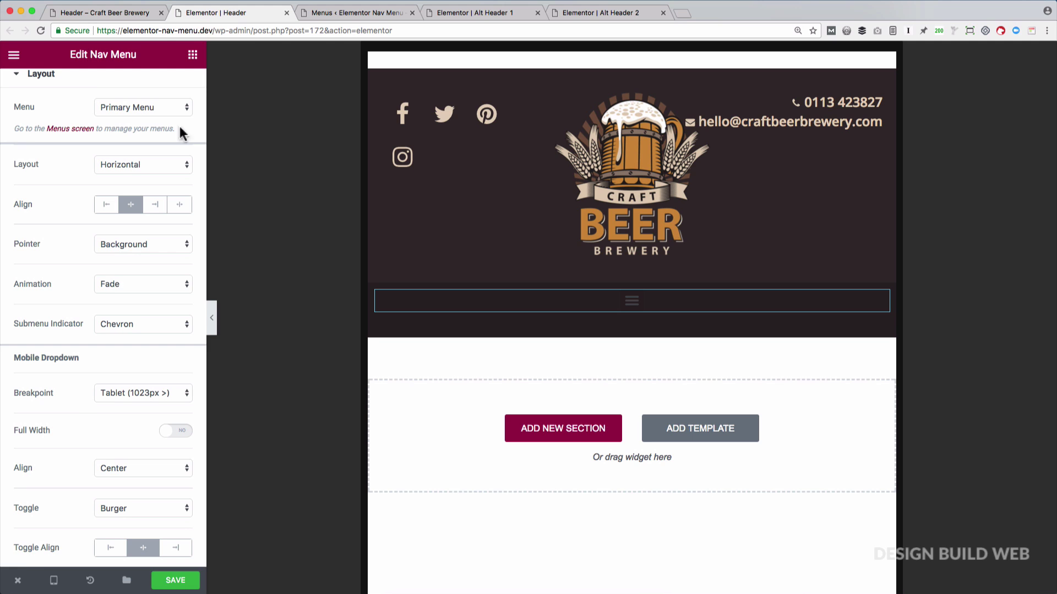
pyautogui.click(52, 582)
pyautogui.click(55, 491)
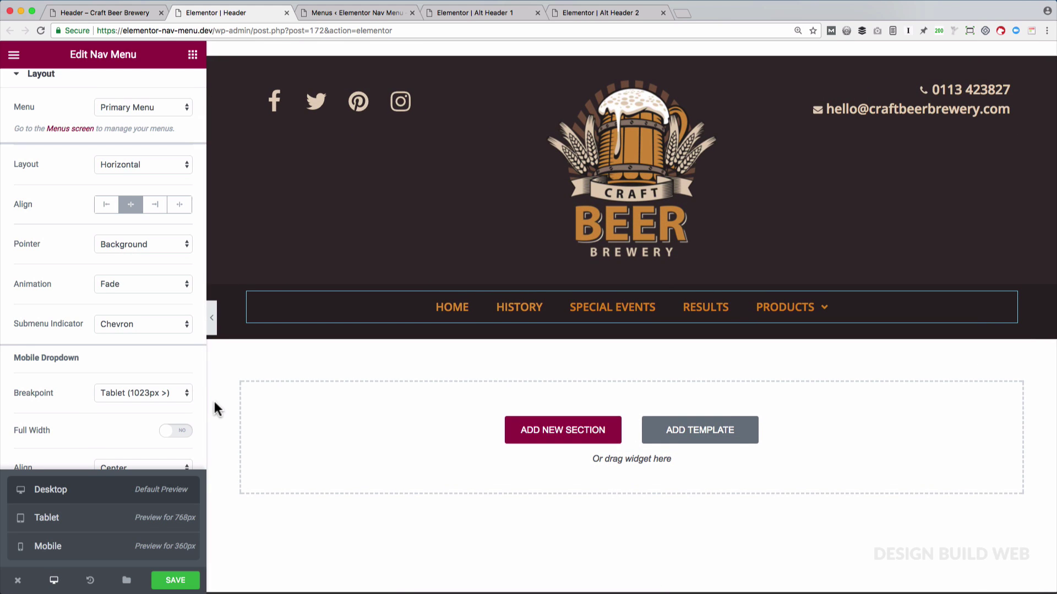
pyautogui.click(212, 325)
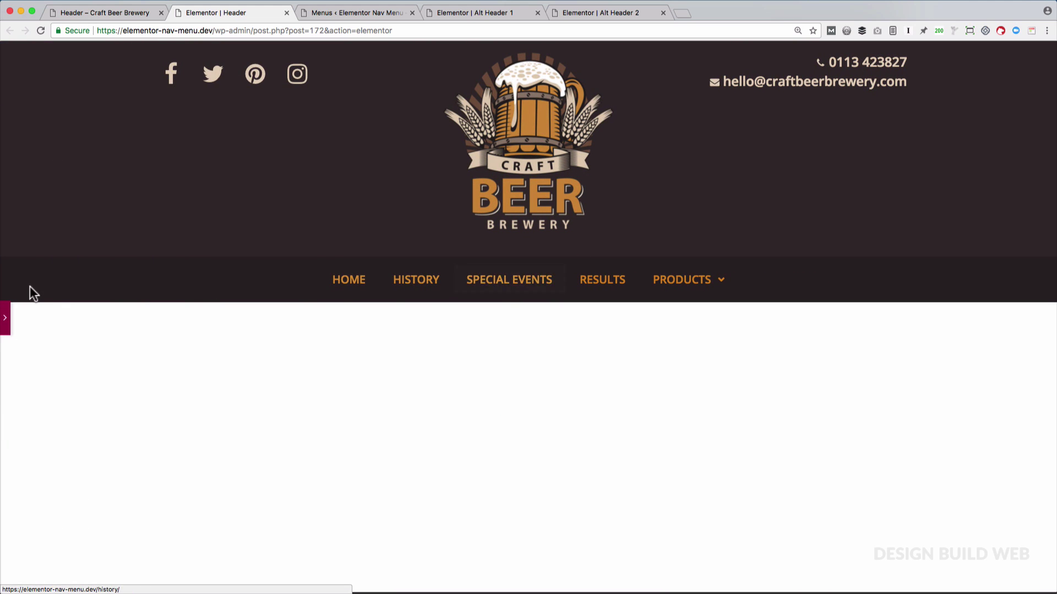
pyautogui.click(5, 318)
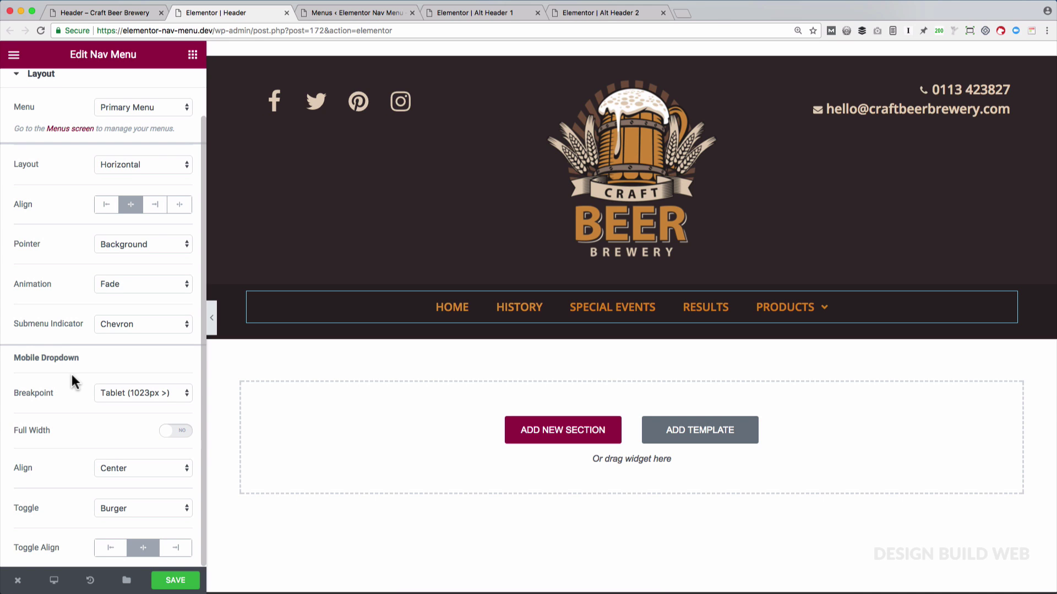
# Open the nav menu's Main Menu style section and check the normal text colour
pyautogui.scroll(2, 74, 381)
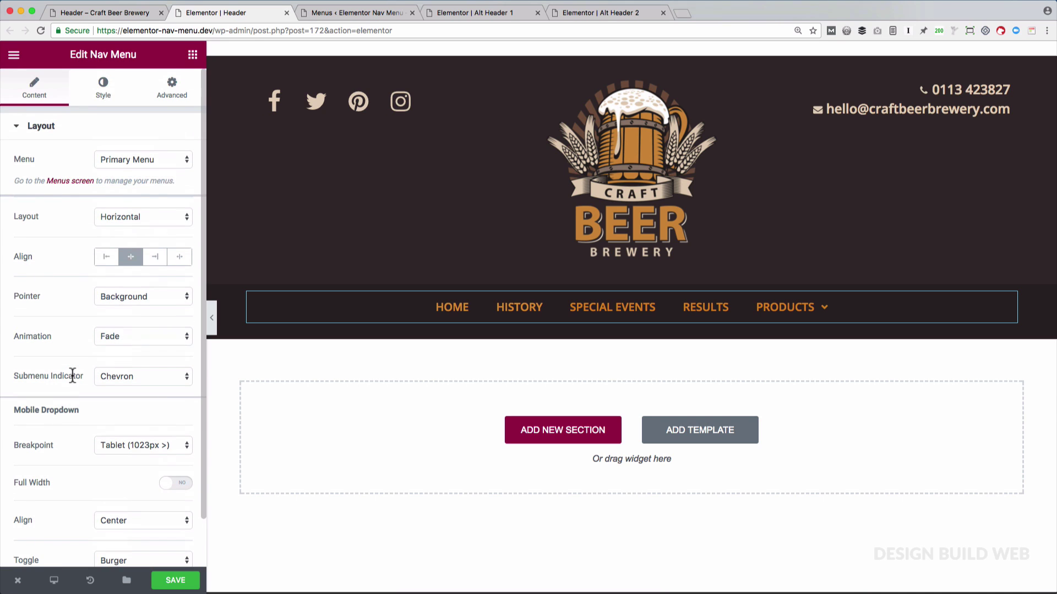
pyautogui.click(101, 91)
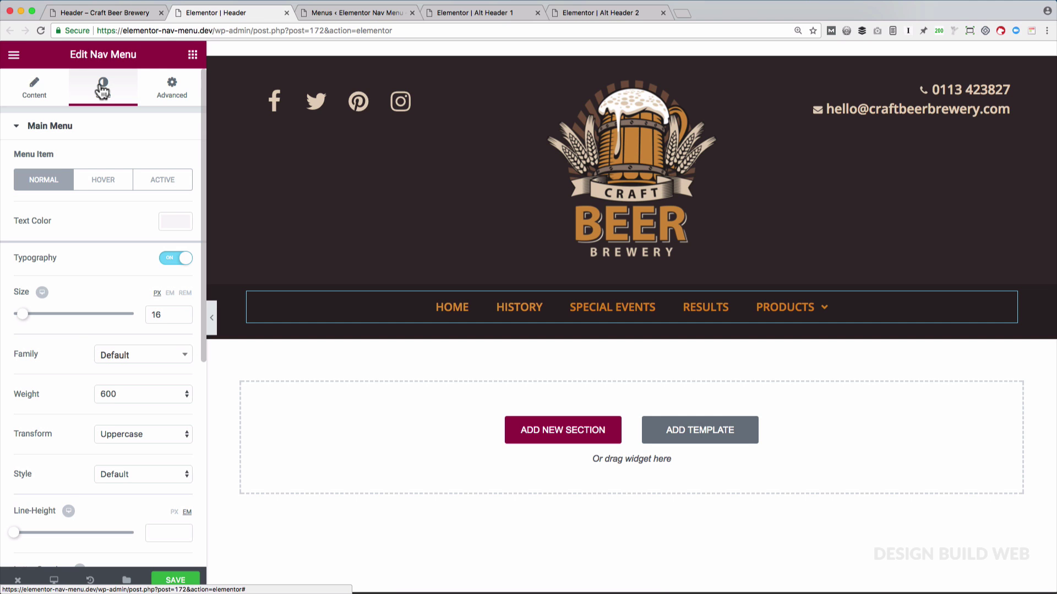
pyautogui.click(9, 125)
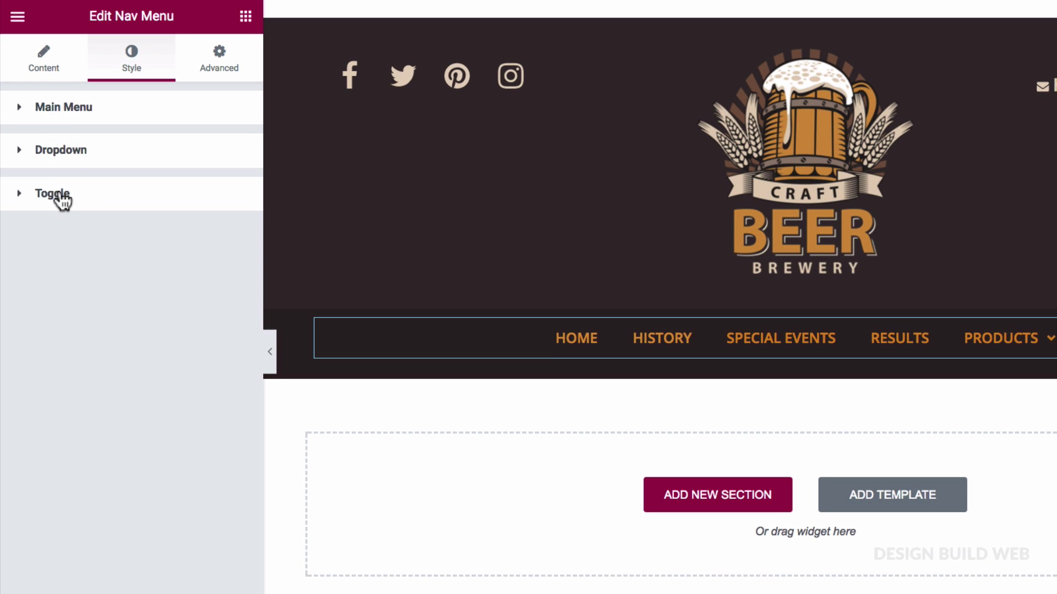
pyautogui.click(21, 115)
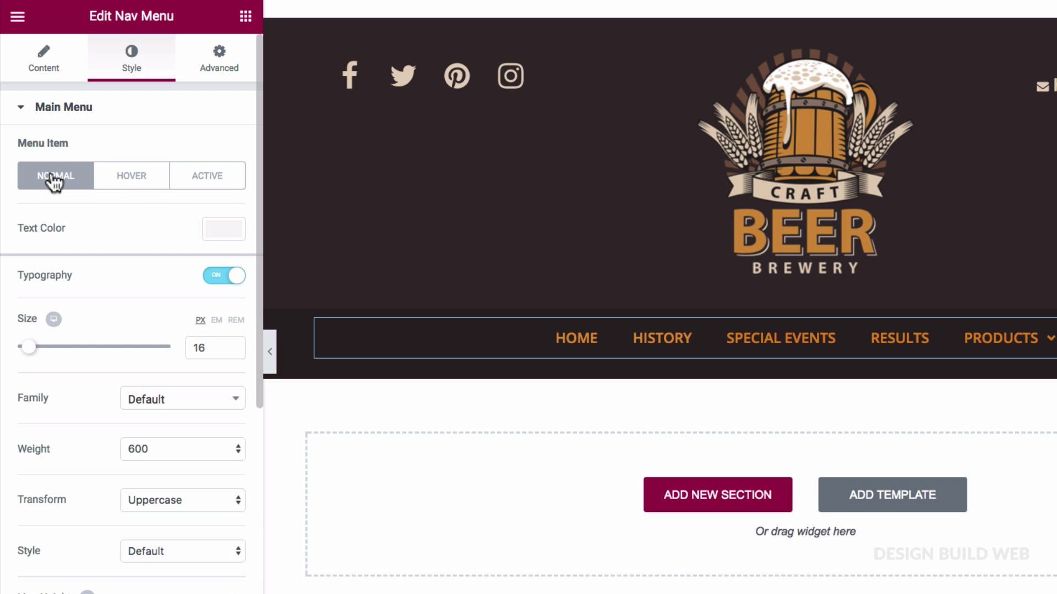
pyautogui.click(227, 237)
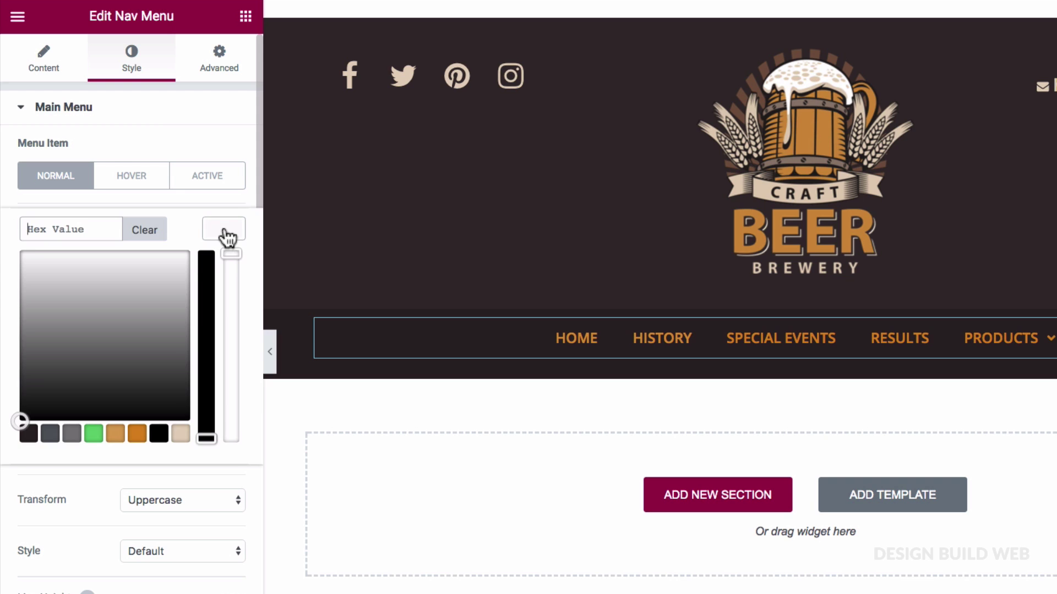
pyautogui.click(185, 198)
# Give hovered menu items an orange pointer background and dark text
pyautogui.click(142, 181)
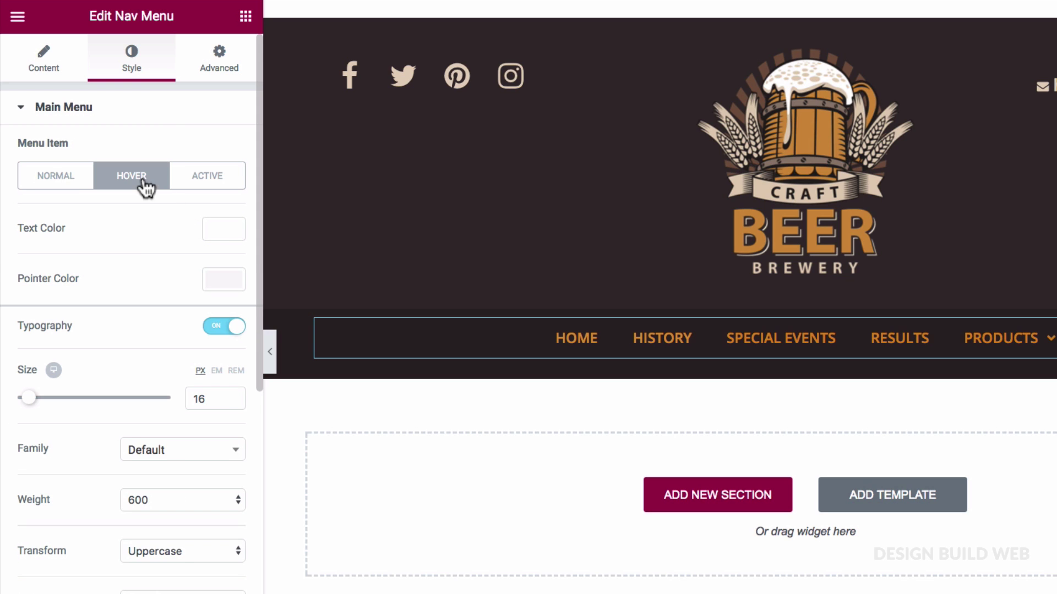
pyautogui.click(219, 281)
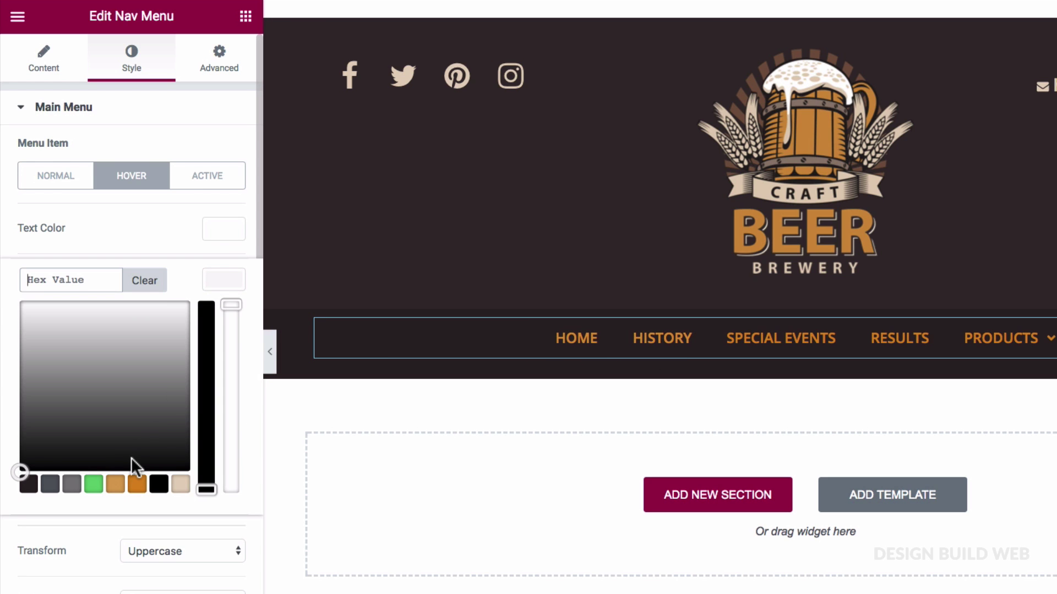
pyautogui.click(137, 485)
pyautogui.click(165, 242)
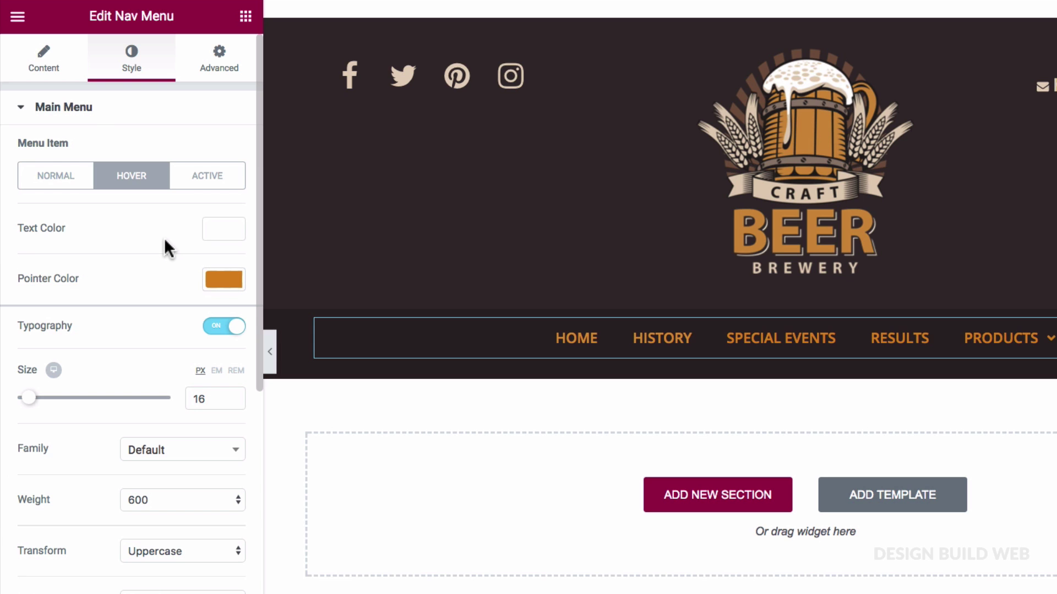
pyautogui.click(226, 232)
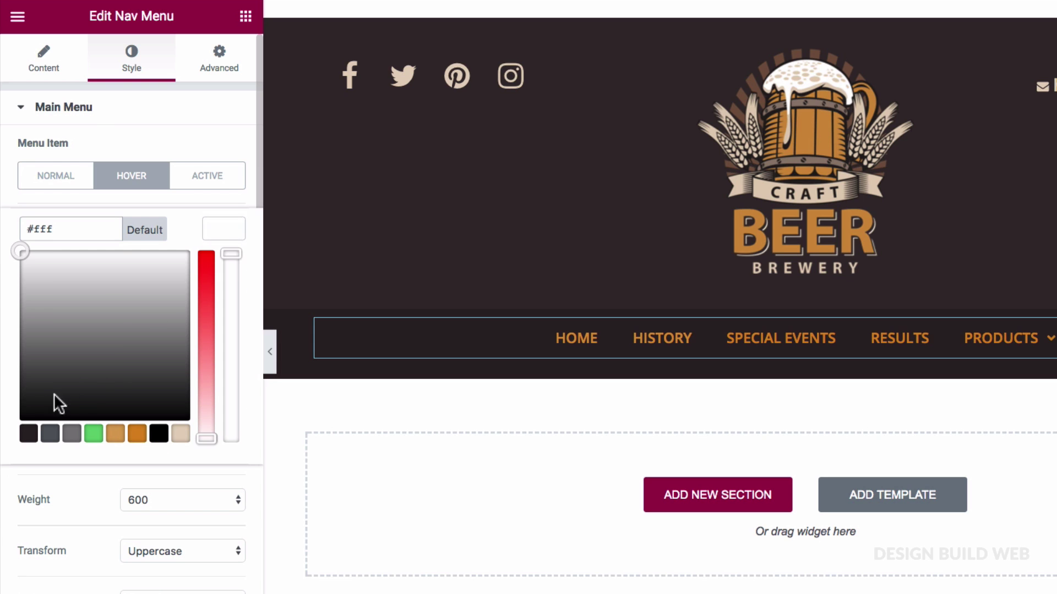
pyautogui.click(29, 434)
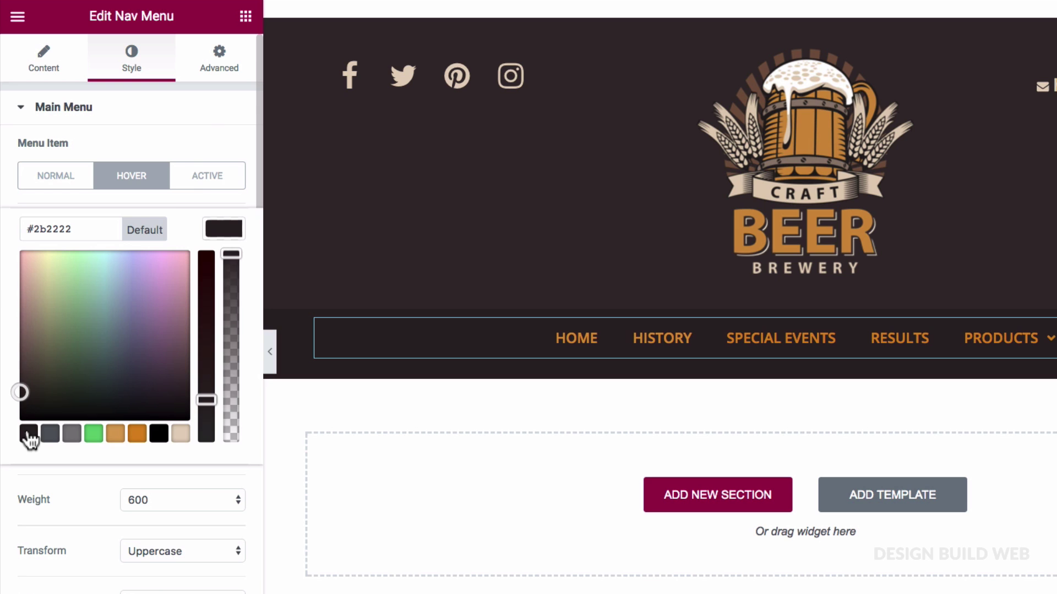
pyautogui.click(175, 203)
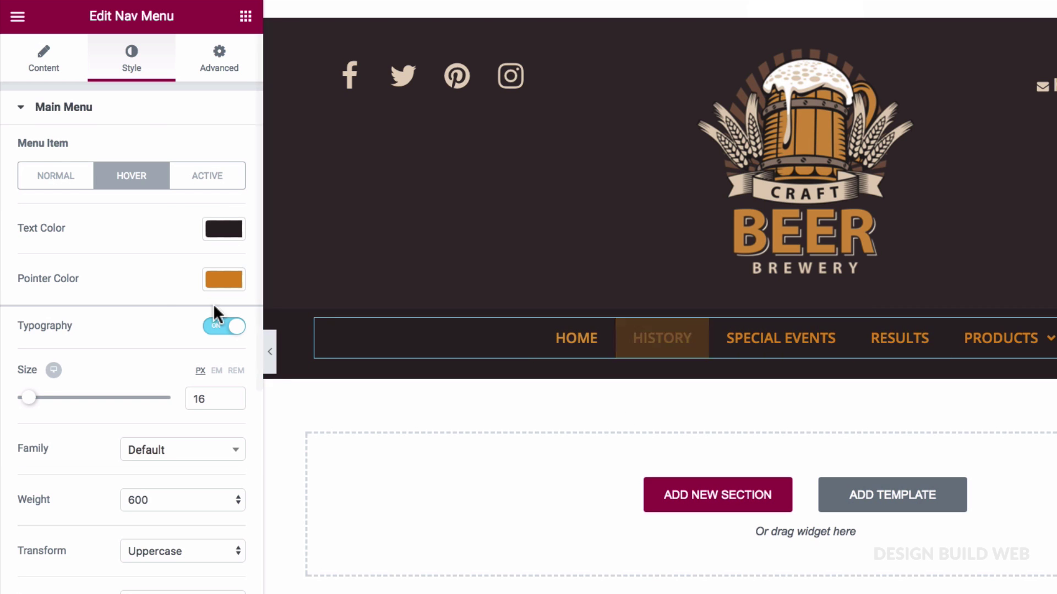
# Show the Active menu item settings and scroll down to the padding controls
pyautogui.click(207, 182)
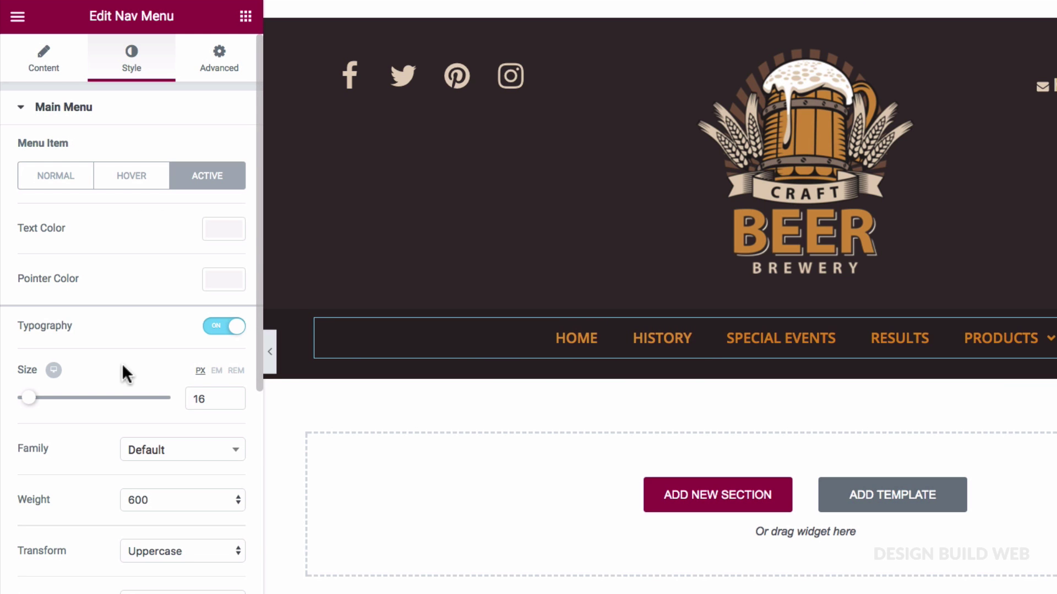
pyautogui.scroll(-5, 124, 371)
pyautogui.scroll(-2, 125, 372)
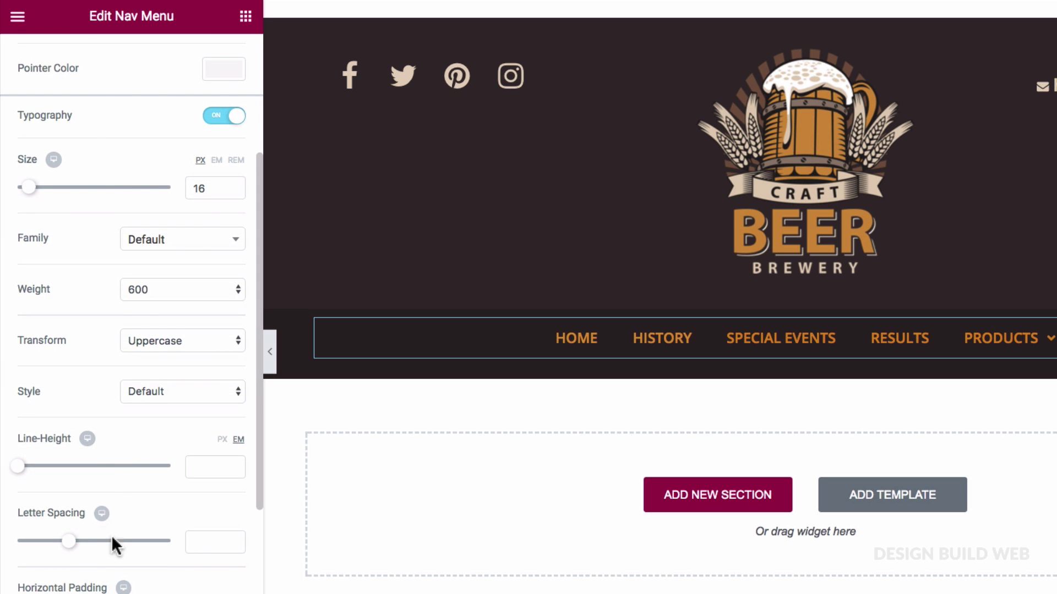
pyautogui.scroll(-10, 110, 550)
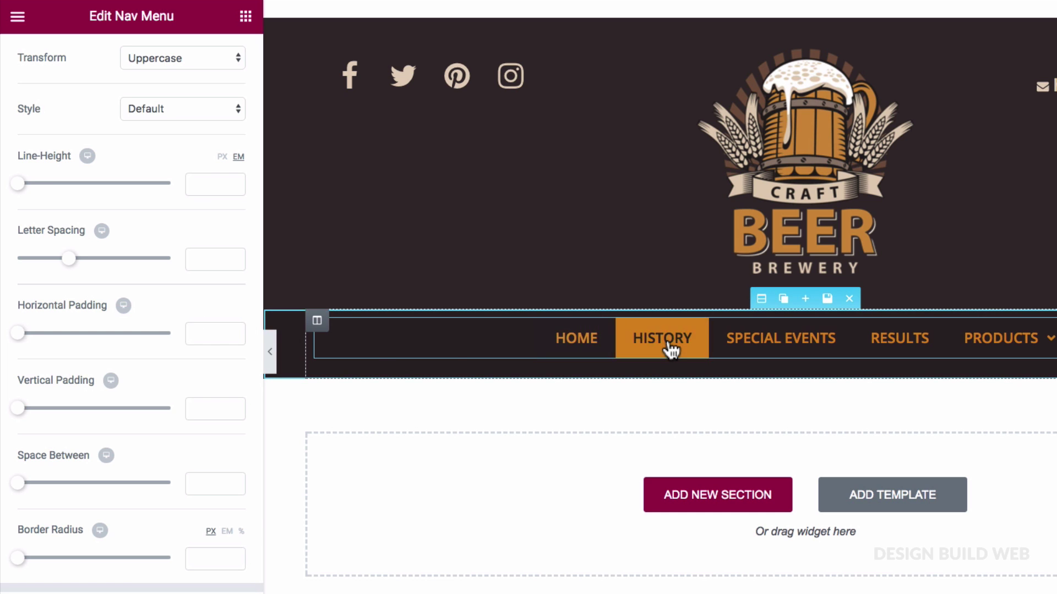
# Give menu items horizontal padding 16 and vertical padding 13
pyautogui.click(204, 333)
pyautogui.write('0')
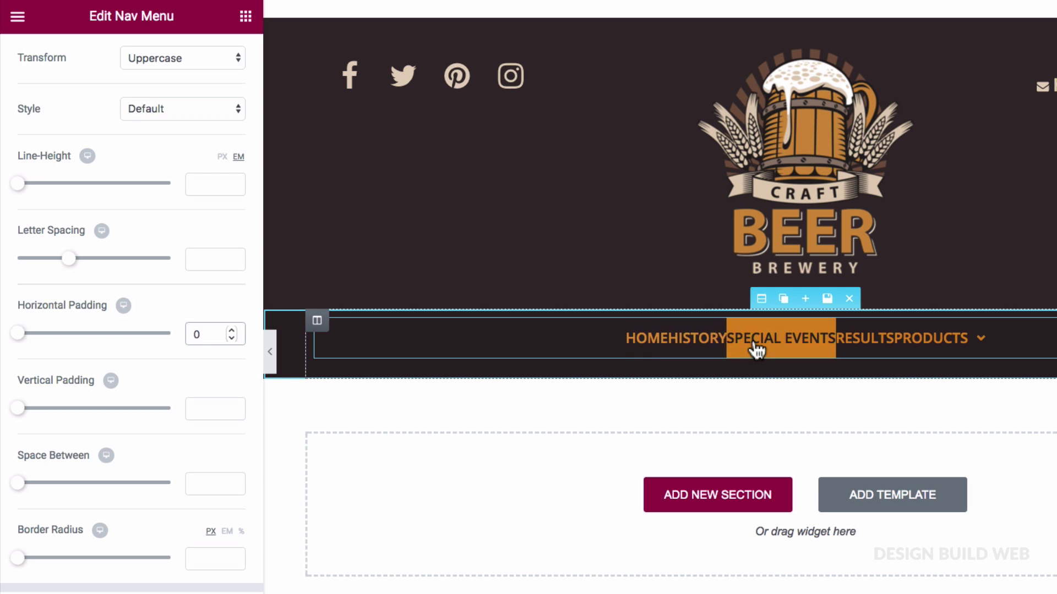
pyautogui.click(197, 334)
pyautogui.write('16')
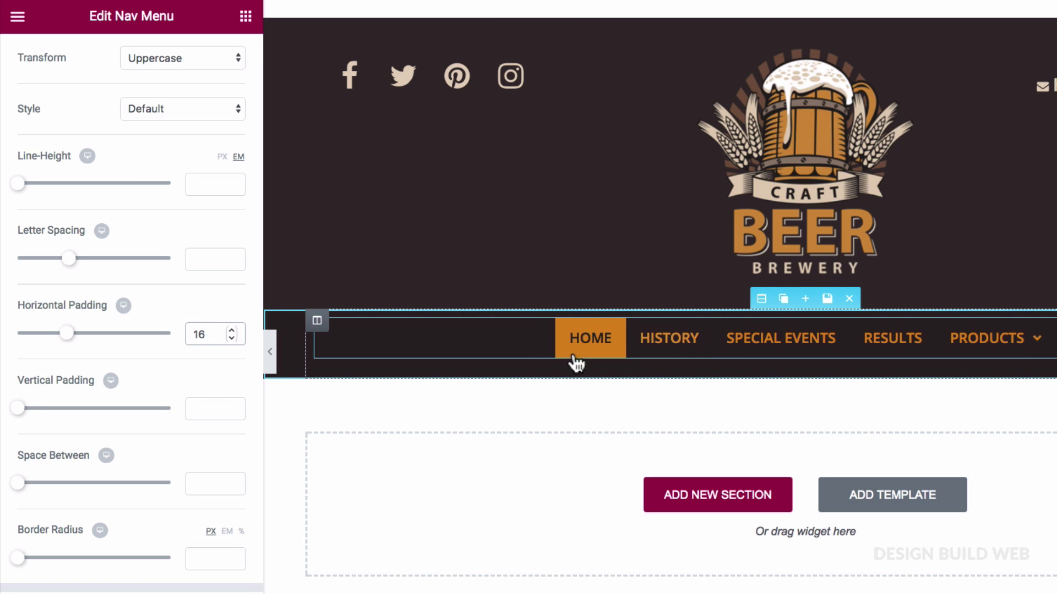
pyautogui.click(207, 403)
pyautogui.write('0')
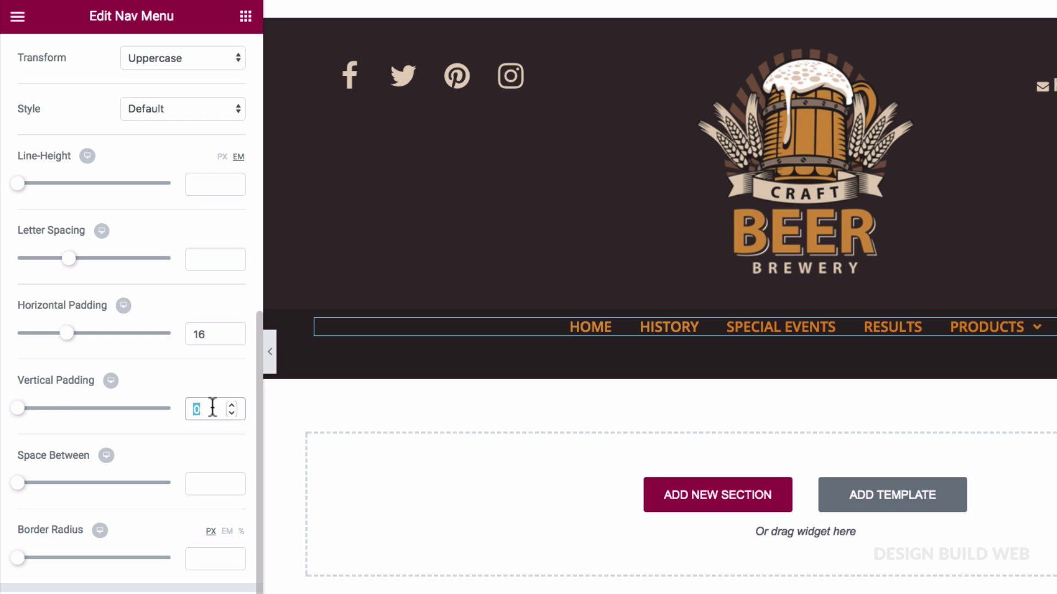
pyautogui.write('13')
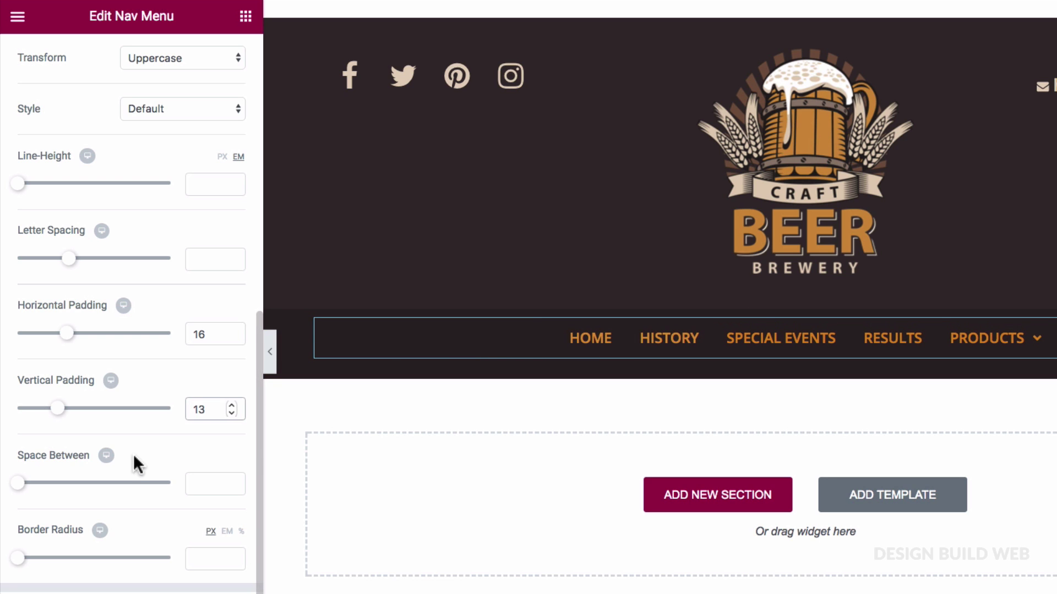
pyautogui.click(155, 455)
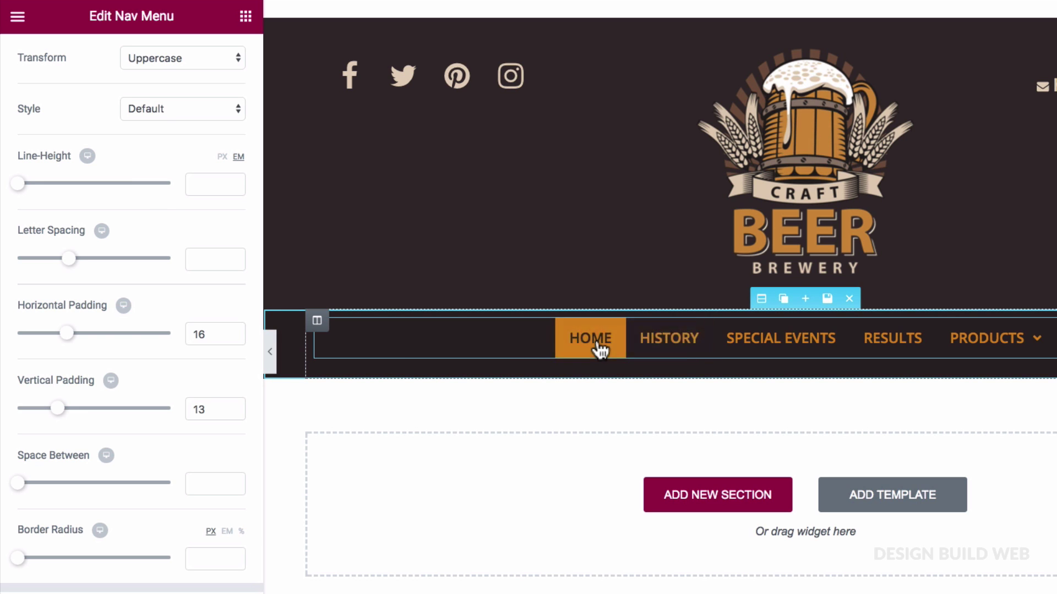
# Change the Space Between menu items from 50 to 0
pyautogui.click(210, 483)
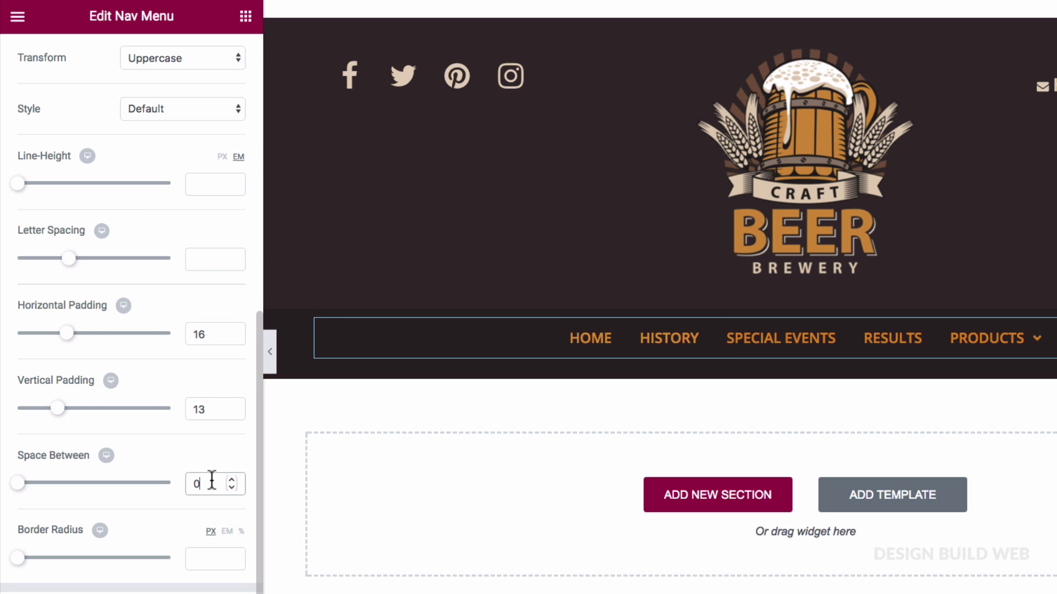
pyautogui.write('50')
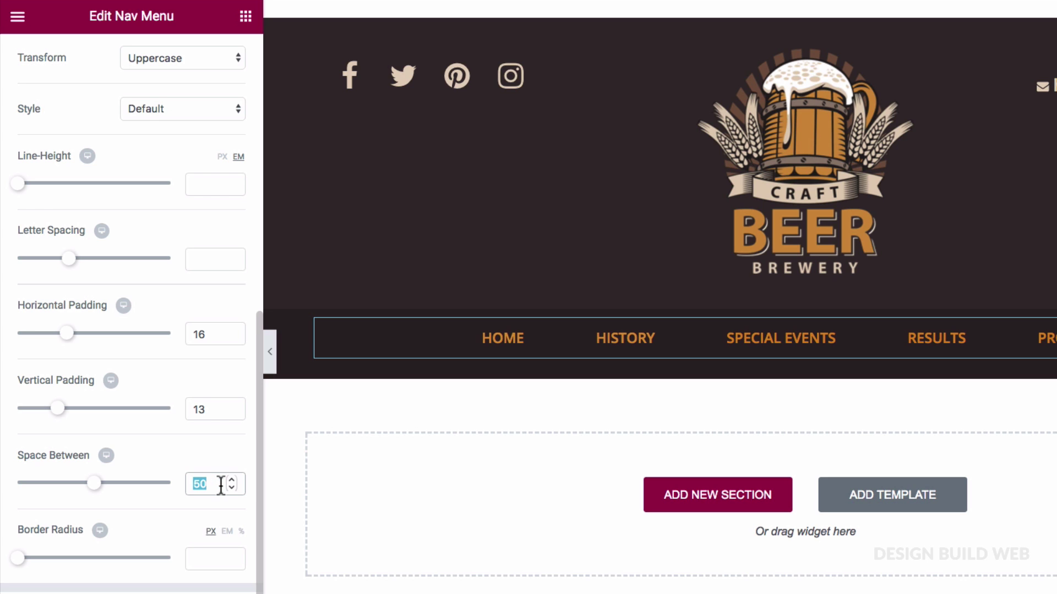
pyautogui.write('0')
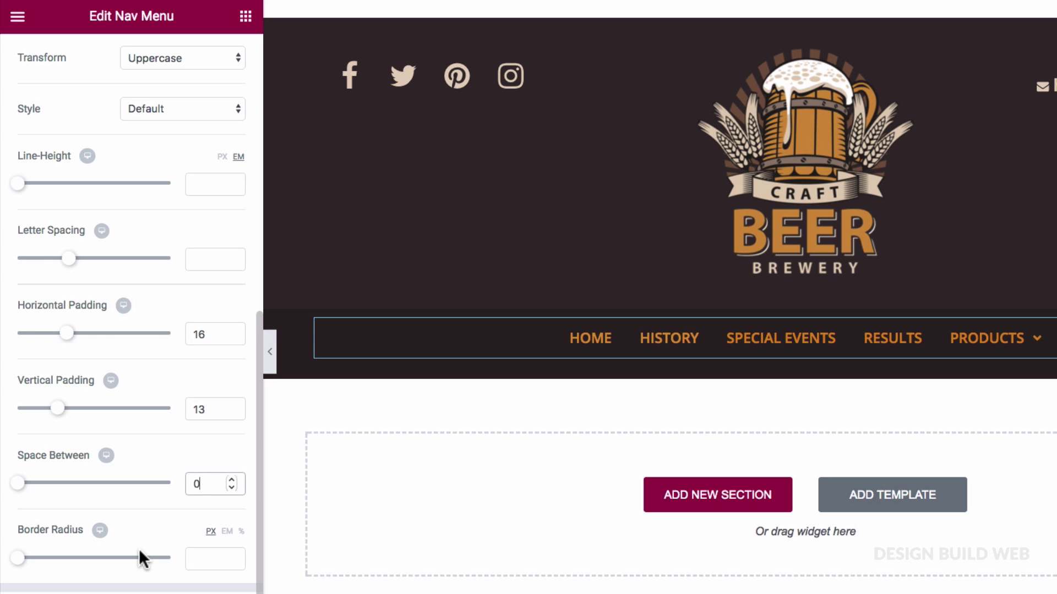
pyautogui.click(124, 306)
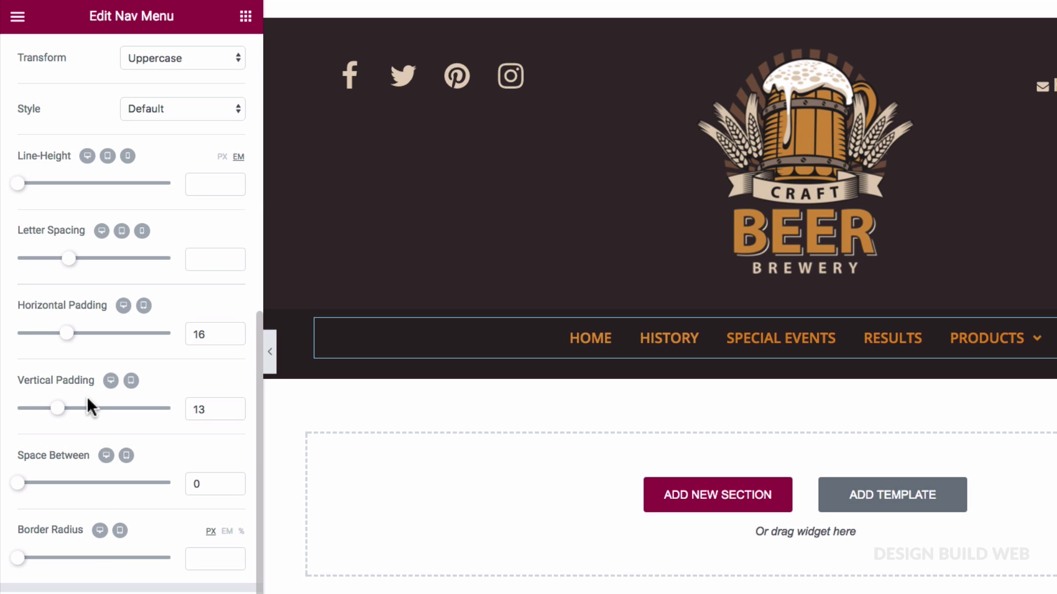
# Collapse the Main Menu section and expand the Dropdown style section
pyautogui.scroll(10, 87, 396)
pyautogui.click(21, 110)
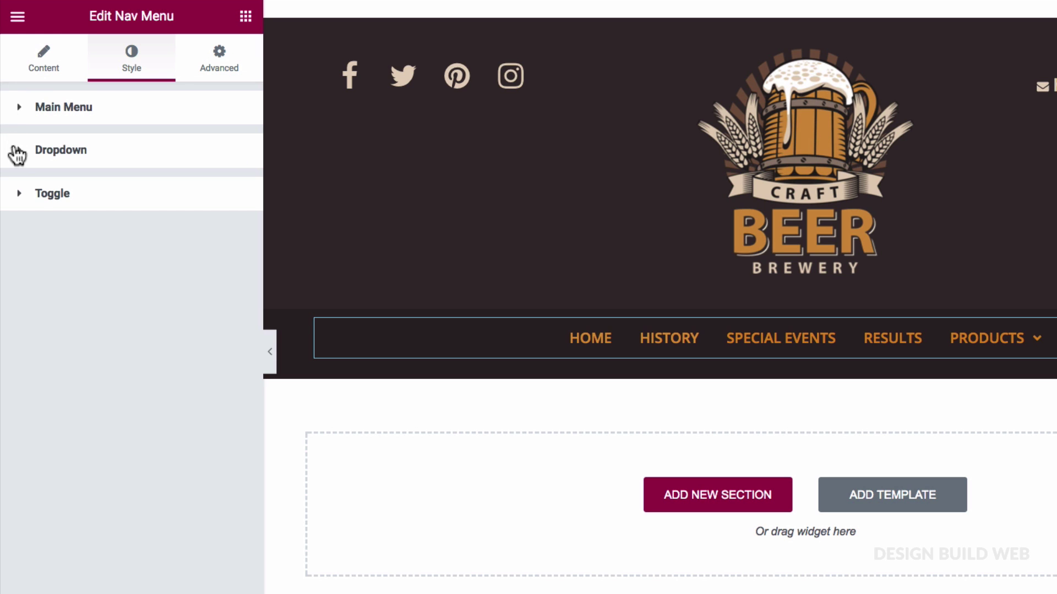
pyautogui.click(22, 161)
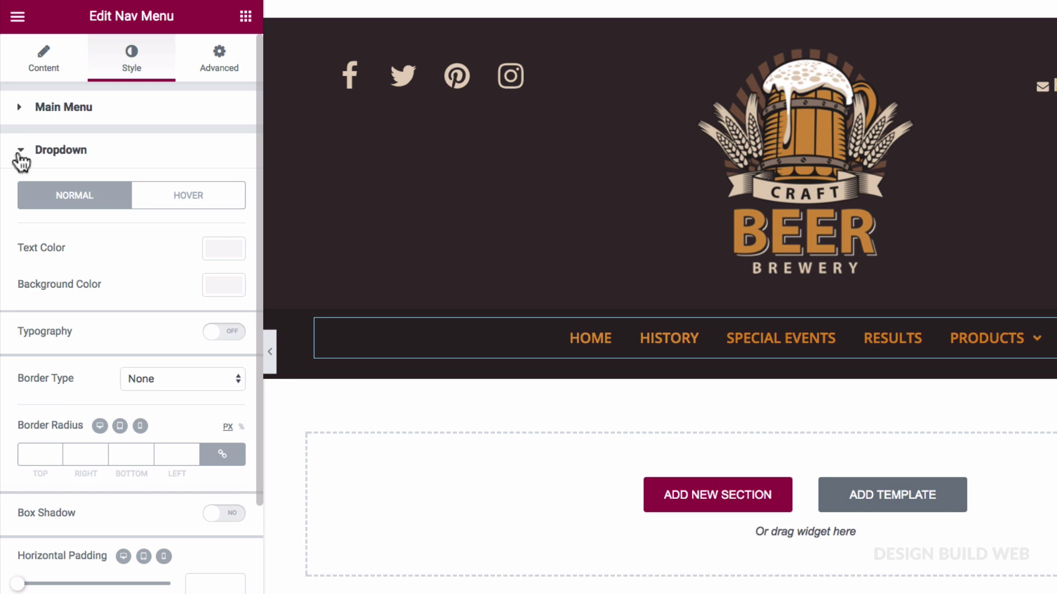
pyautogui.scroll(-1, 110, 234)
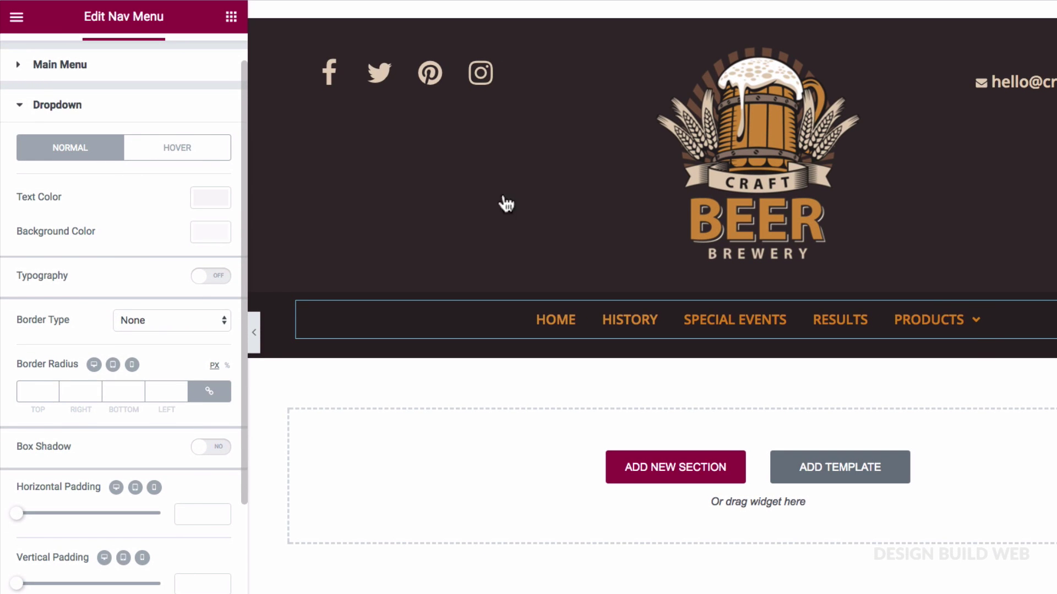
pyautogui.moveTo(974, 330)
# Give dropdown items a dark background and orange #d8891a text
pyautogui.click(208, 242)
pyautogui.click(24, 438)
pyautogui.click(146, 214)
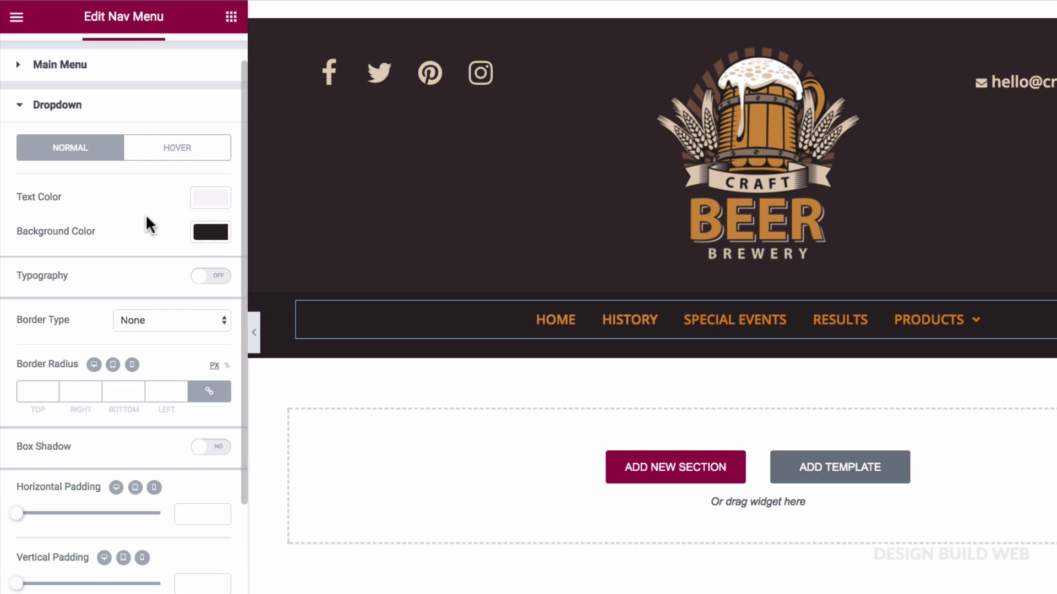
pyautogui.click(201, 203)
pyautogui.click(128, 391)
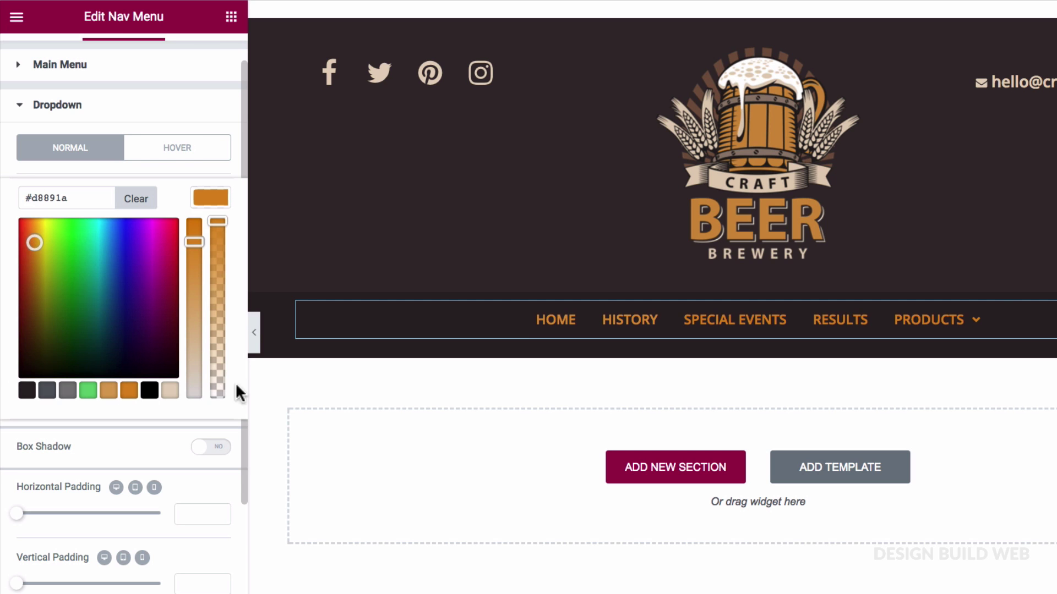
pyautogui.moveTo(939, 329)
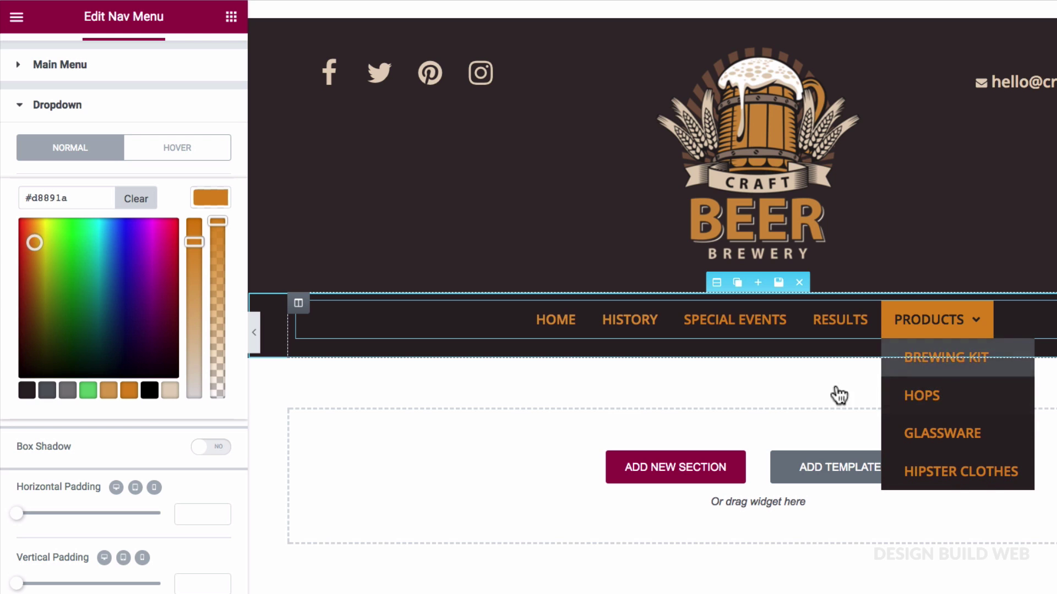
# Give hovered dropdown items an orange background and dark #2b2222 text
pyautogui.click(160, 438)
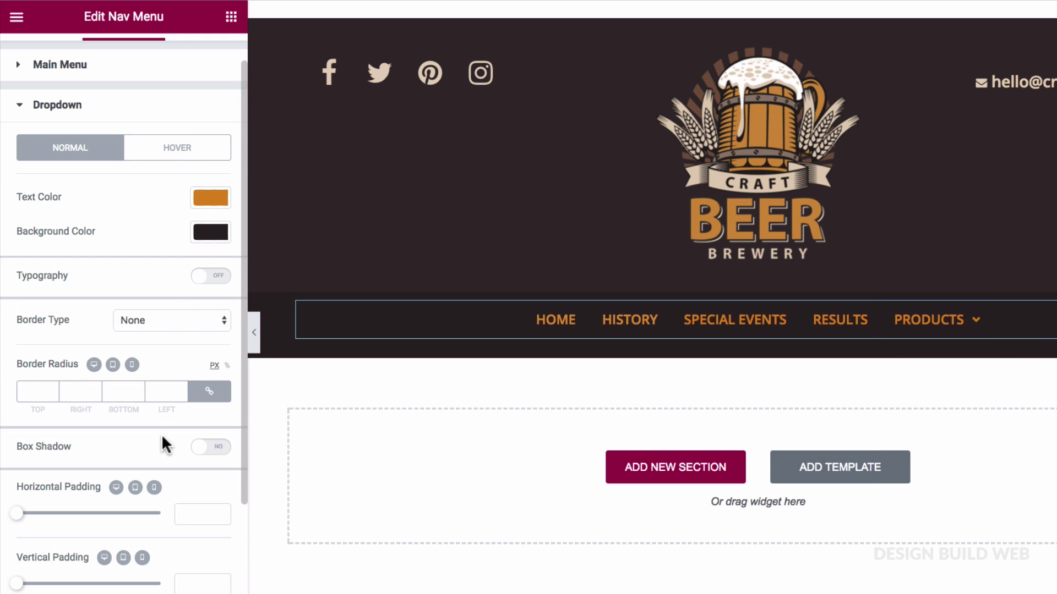
pyautogui.click(173, 154)
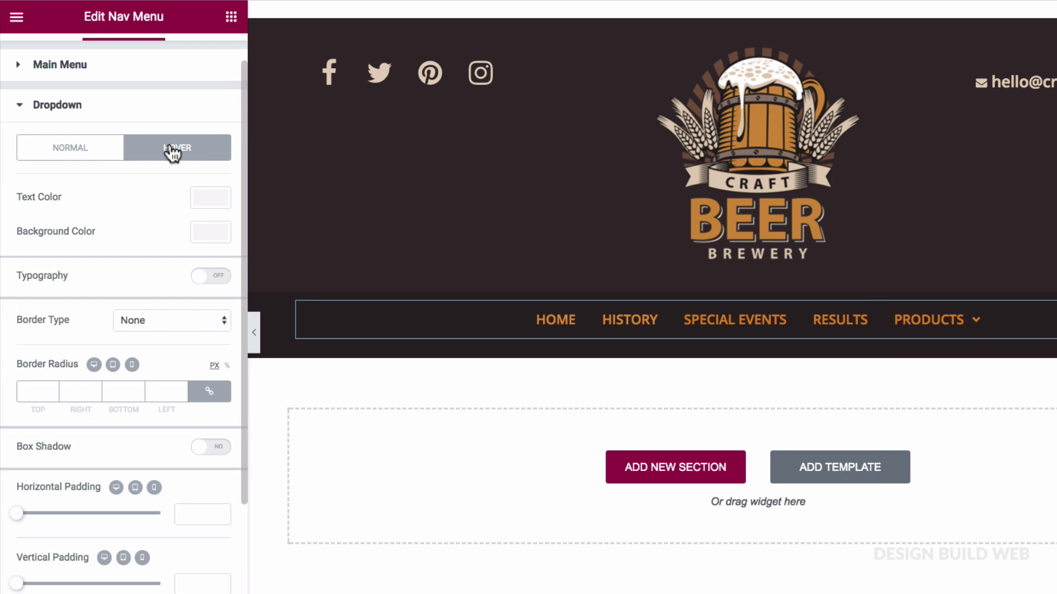
pyautogui.click(211, 232)
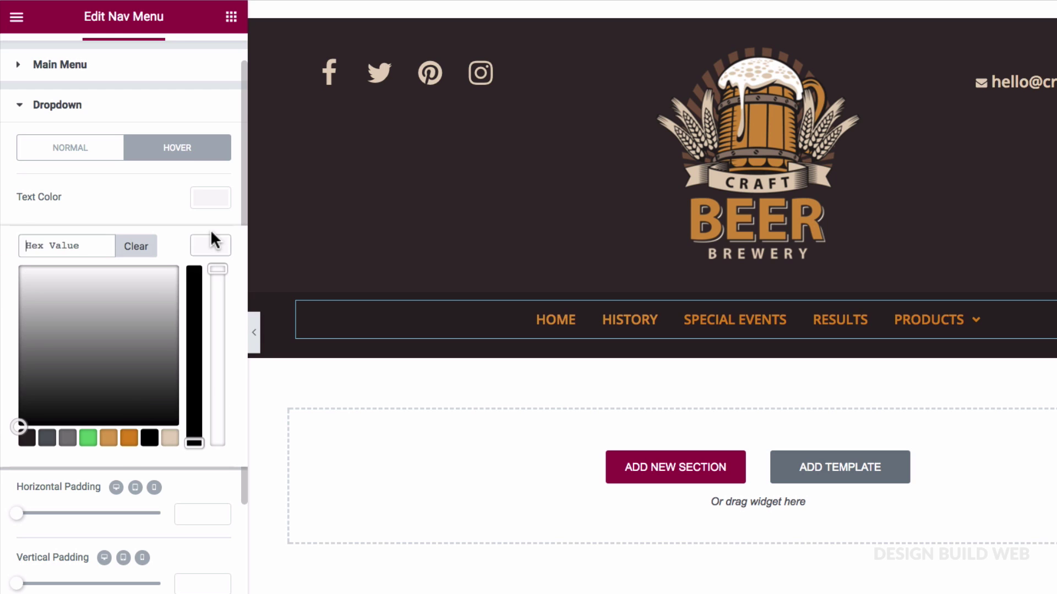
pyautogui.click(129, 440)
pyautogui.click(133, 197)
pyautogui.click(205, 199)
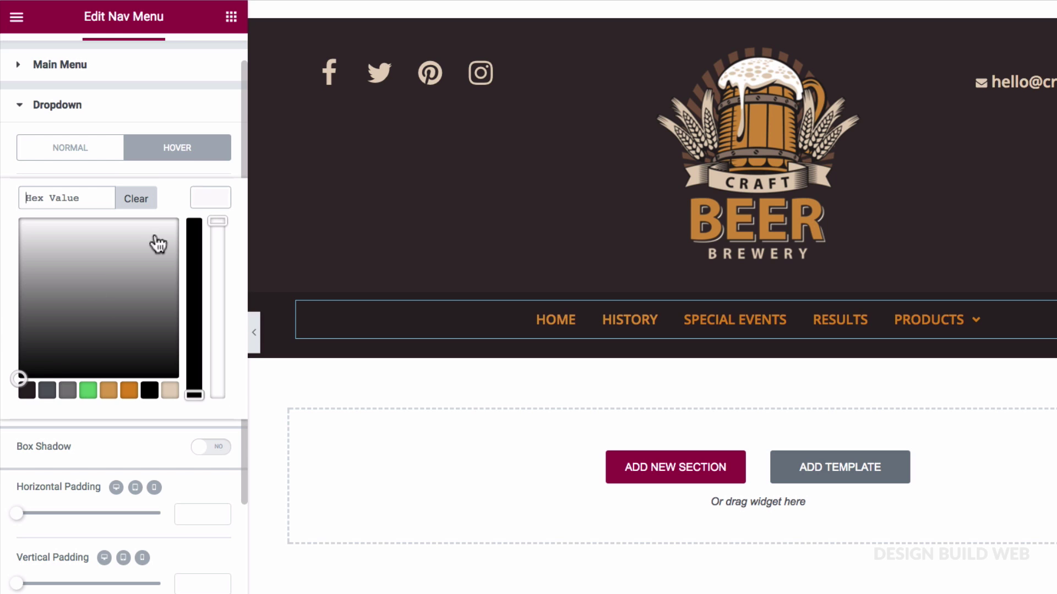
pyautogui.click(26, 391)
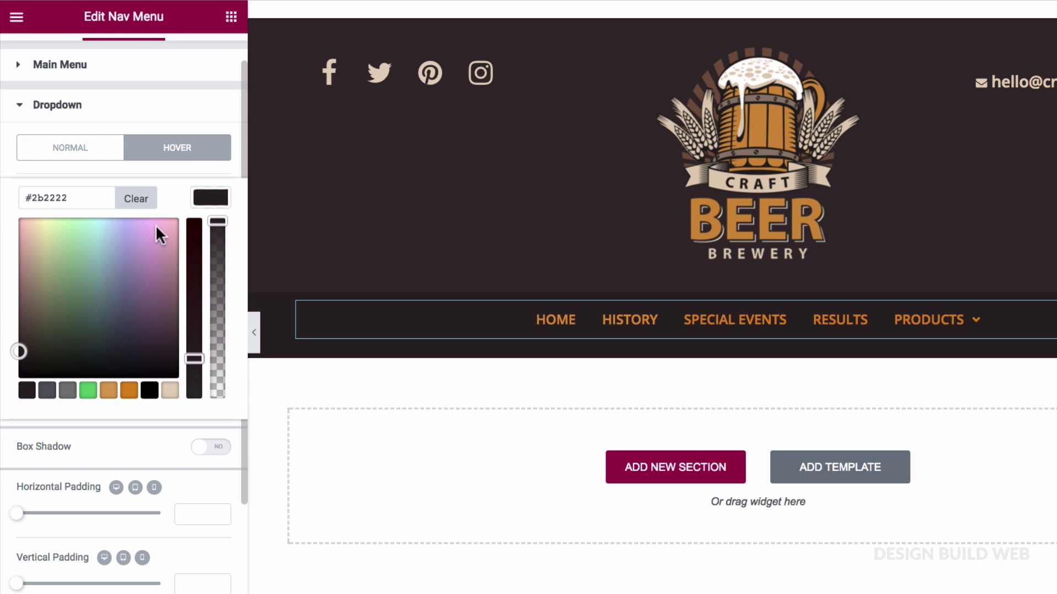
pyautogui.click(166, 174)
pyautogui.moveTo(946, 334)
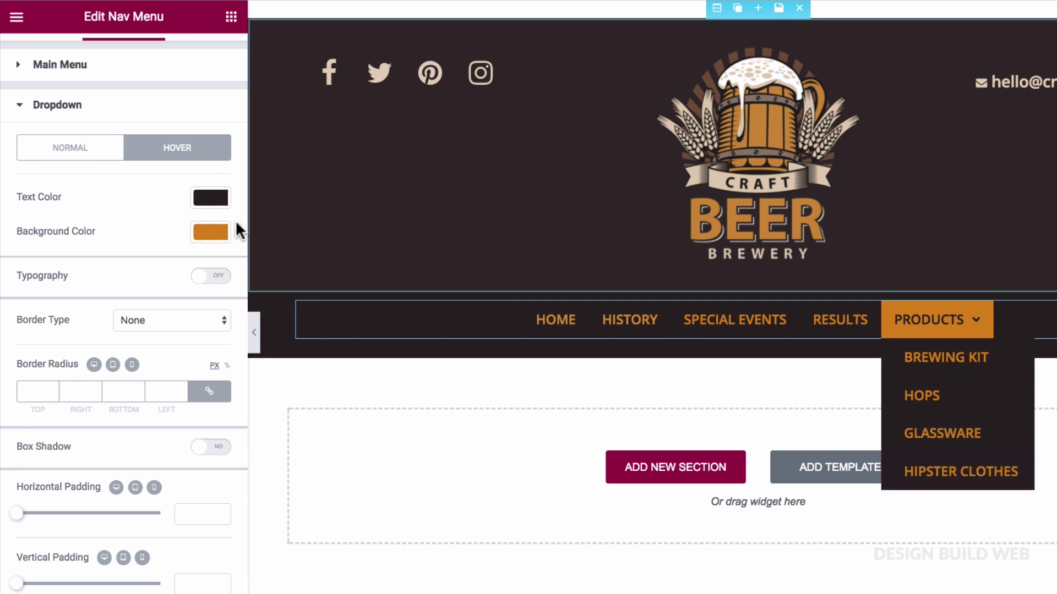
# Enable custom dropdown typography and select the dropdown horizontal and vertical padding fields
pyautogui.click(199, 275)
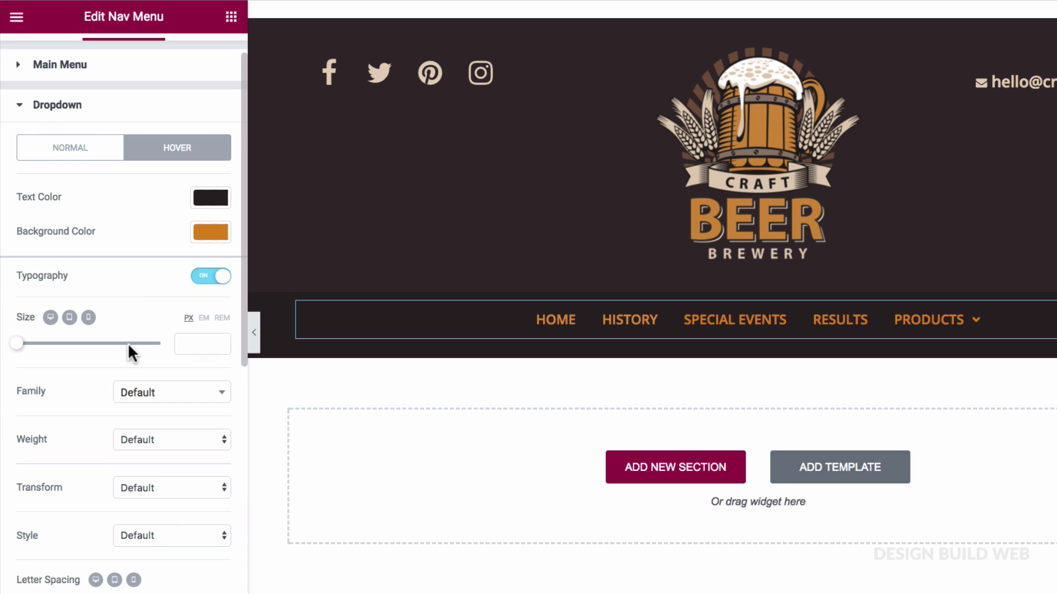
pyautogui.scroll(-4, 128, 342)
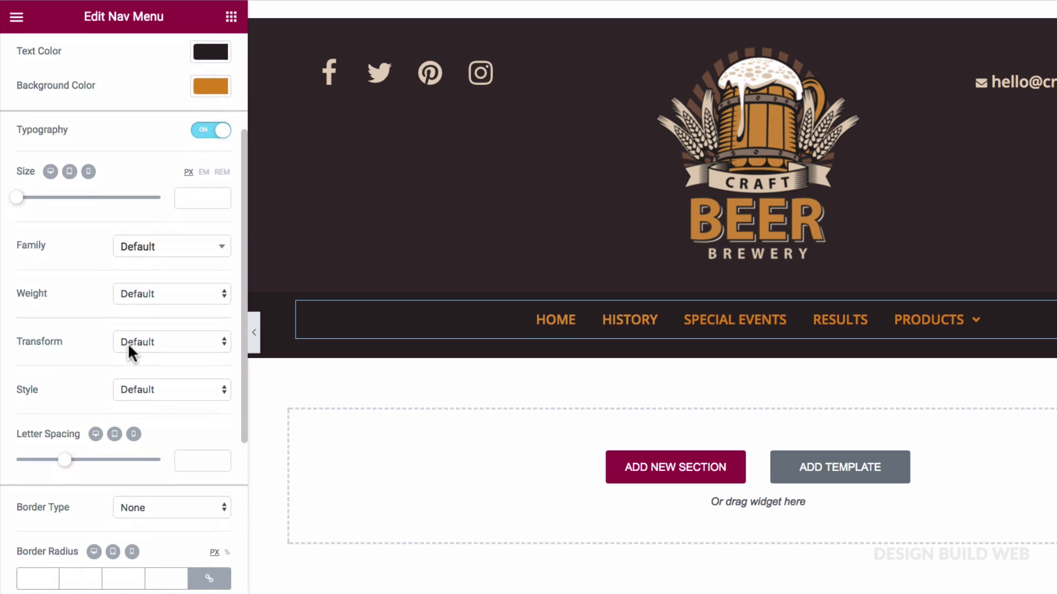
pyautogui.scroll(-1, 128, 342)
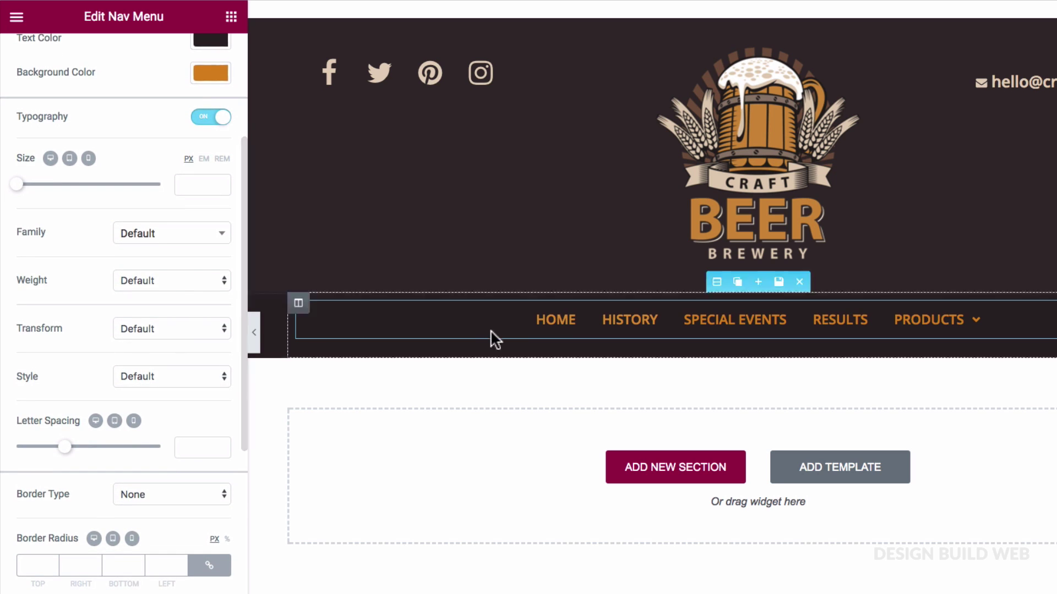
pyautogui.moveTo(930, 322)
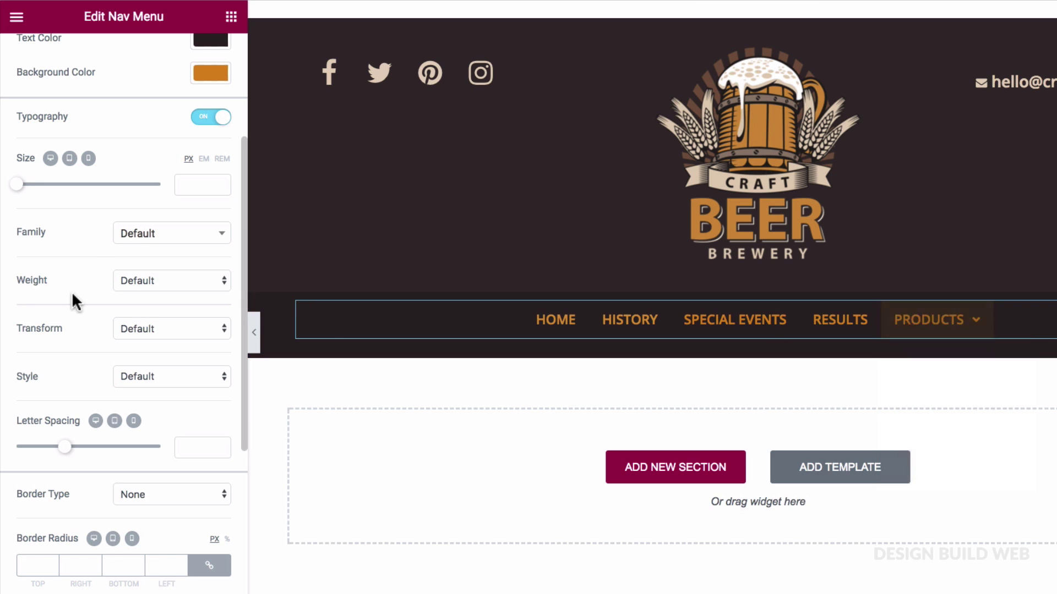
pyautogui.scroll(-5, 73, 357)
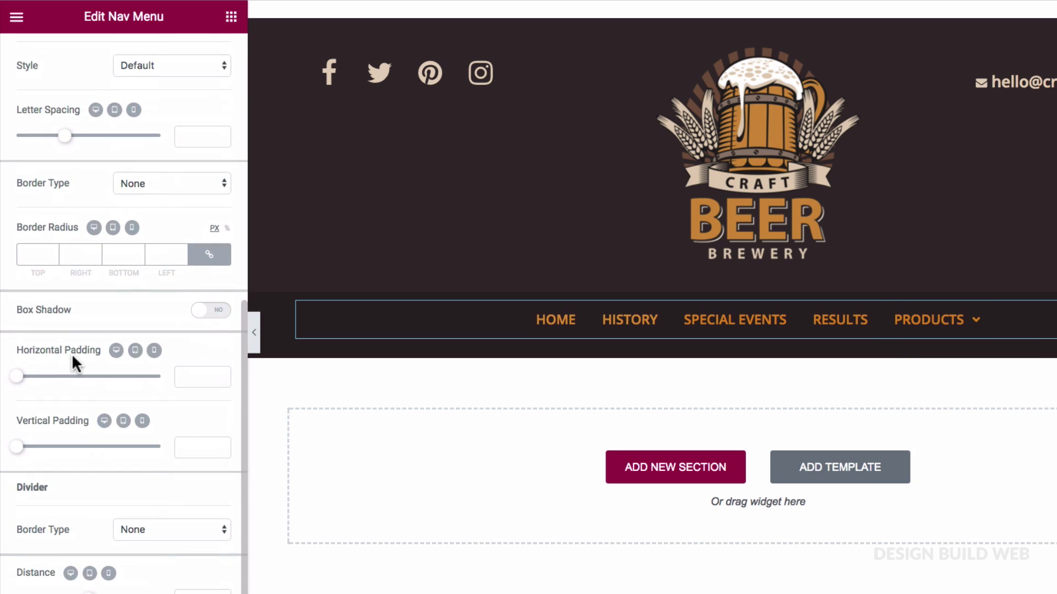
pyautogui.click(200, 345)
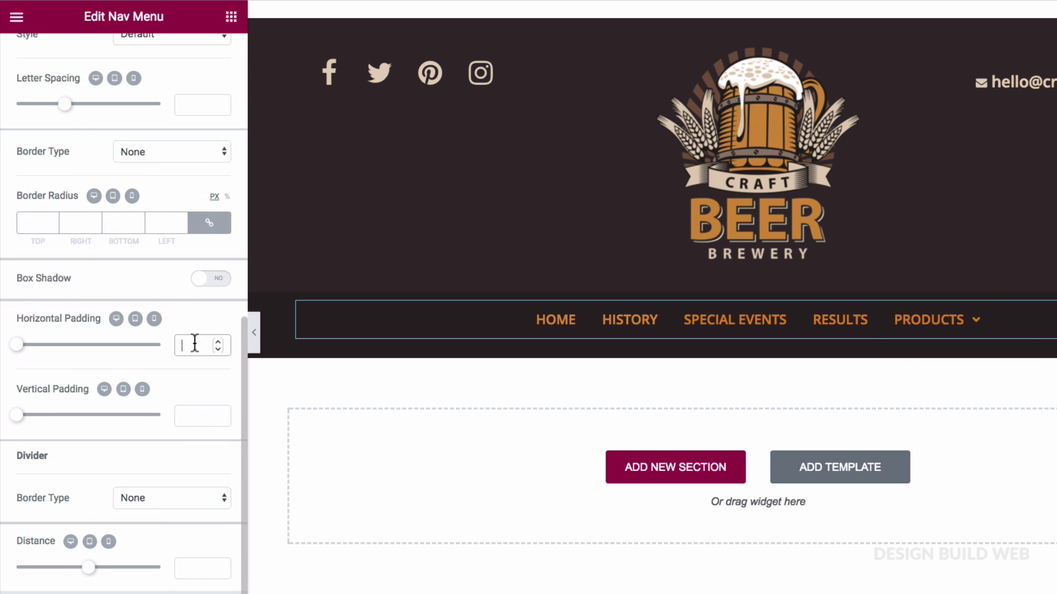
pyautogui.click(200, 409)
pyautogui.moveTo(924, 318)
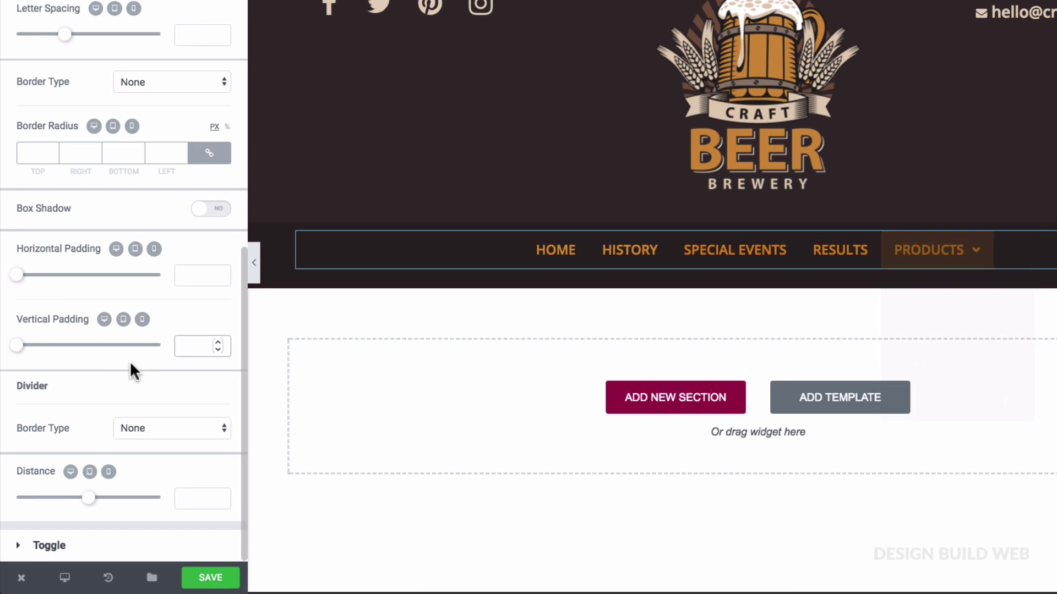
# Give the dropdown divider a solid line in beige #e3d3bc
pyautogui.click(175, 427)
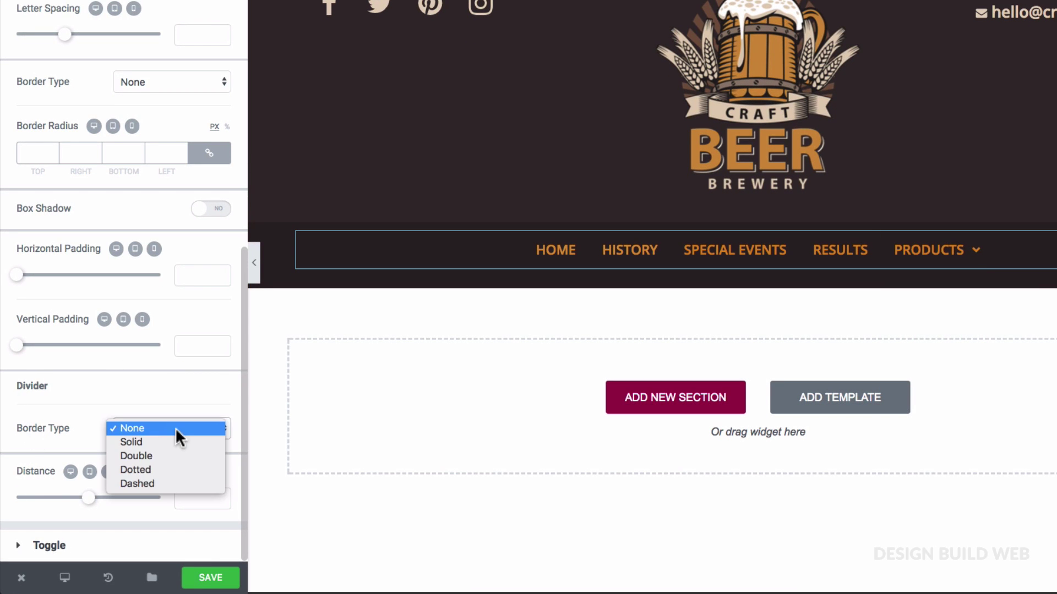
pyautogui.click(164, 440)
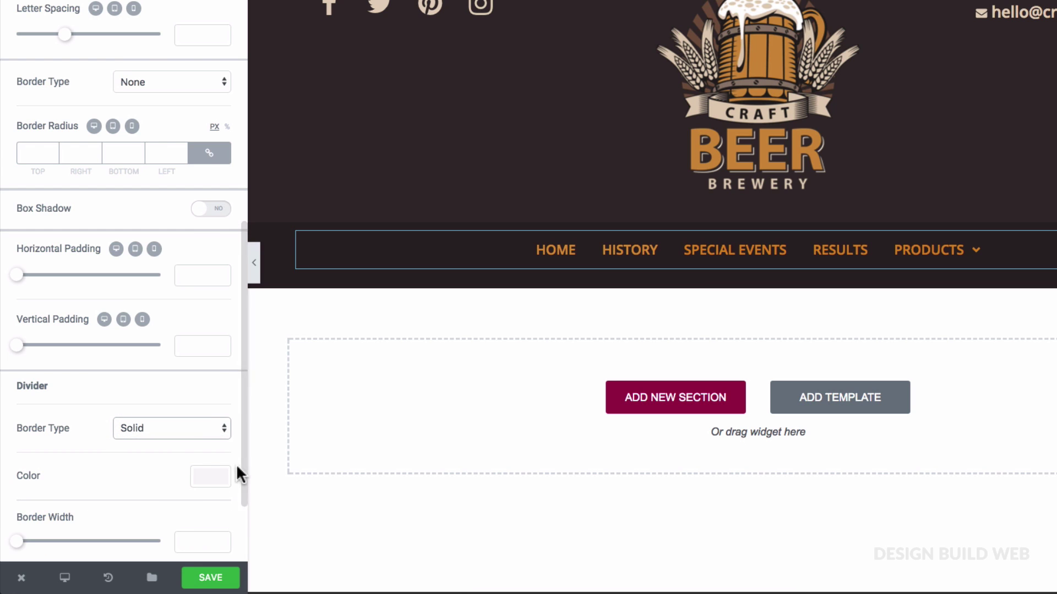
pyautogui.click(219, 474)
pyautogui.scroll(-3, 130, 443)
pyautogui.click(170, 533)
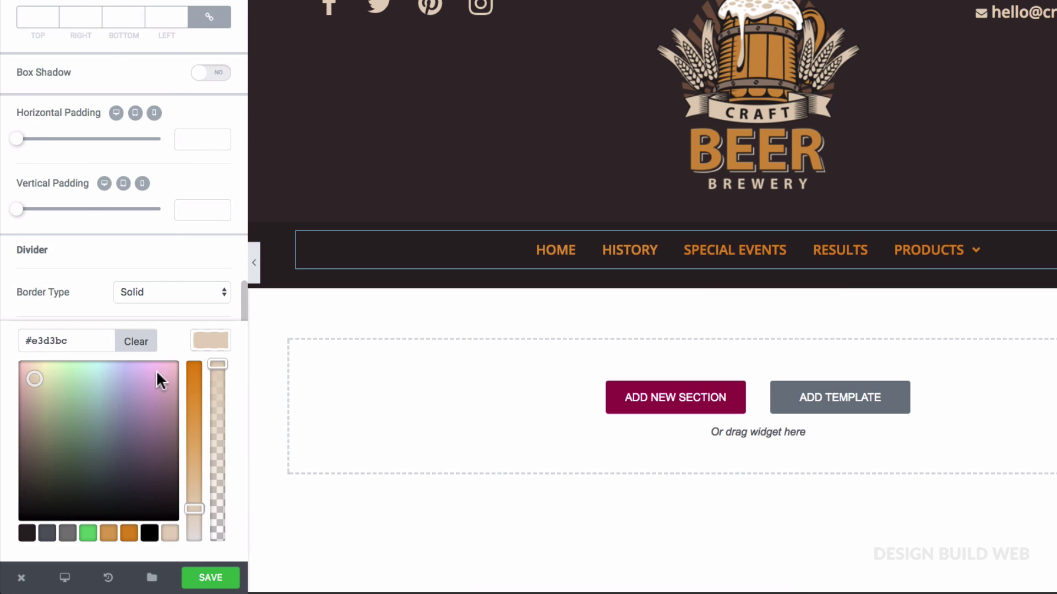
pyautogui.click(94, 296)
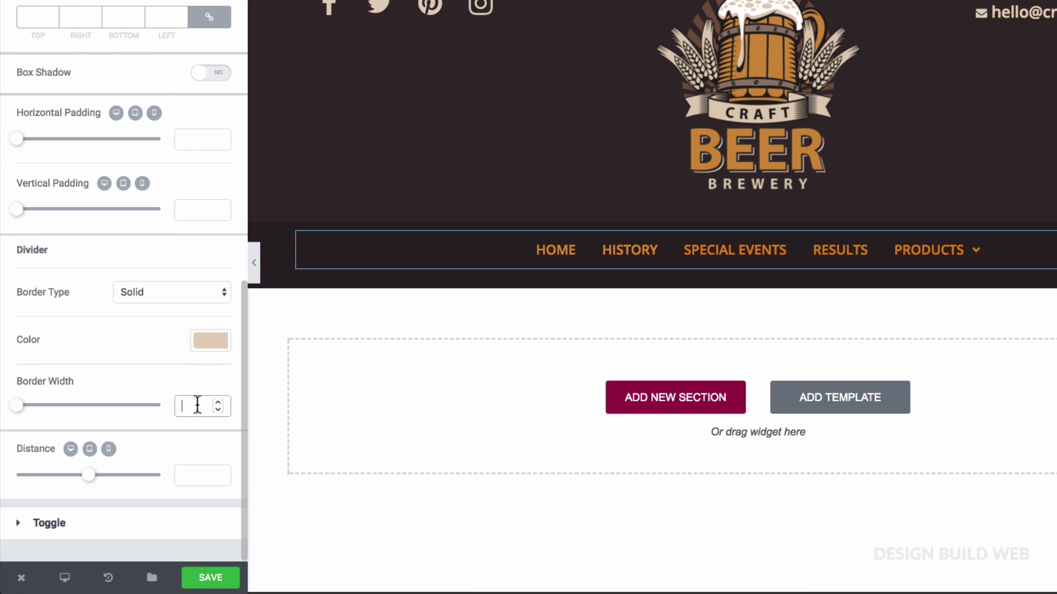
pyautogui.moveTo(931, 256)
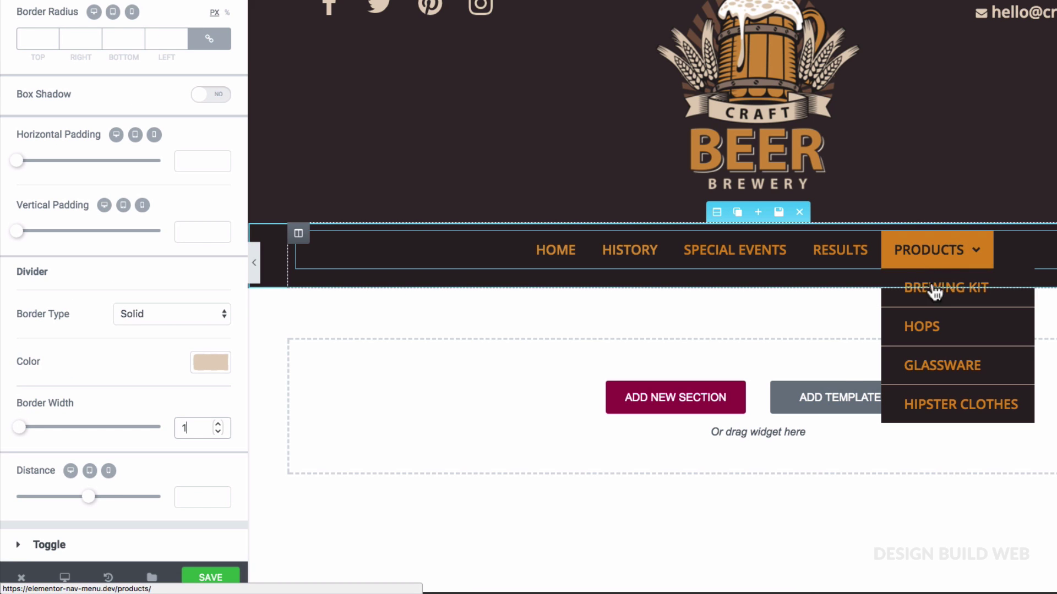
# Make the divider mostly transparent, then set its Border Type to None
pyautogui.click(201, 364)
pyautogui.moveTo(218, 372); pyautogui.dragTo(217, 495)
pyautogui.moveTo(916, 258)
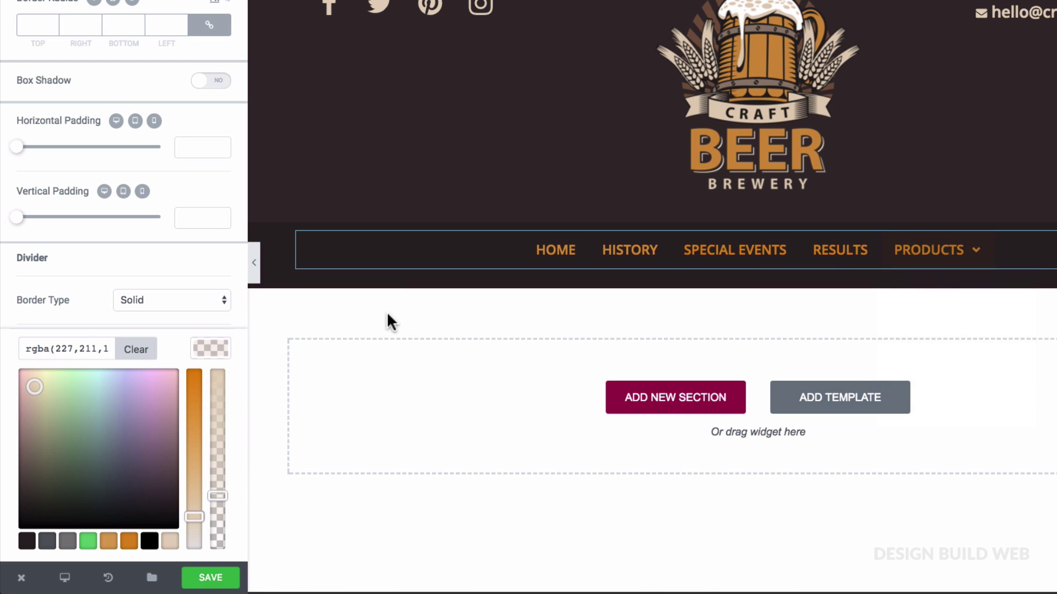
pyautogui.click(65, 297)
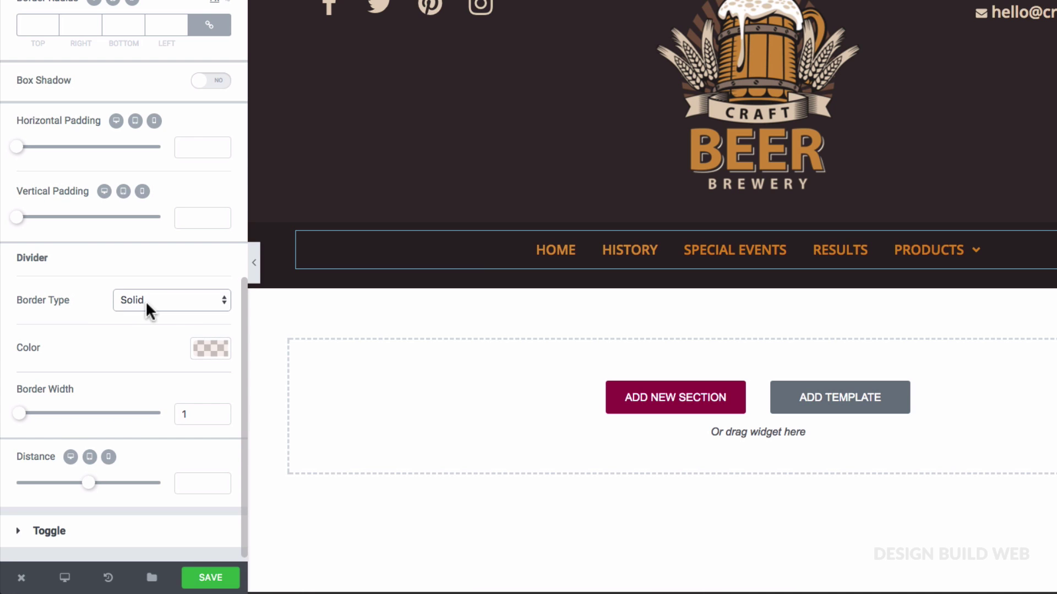
pyautogui.click(180, 300)
pyautogui.click(150, 284)
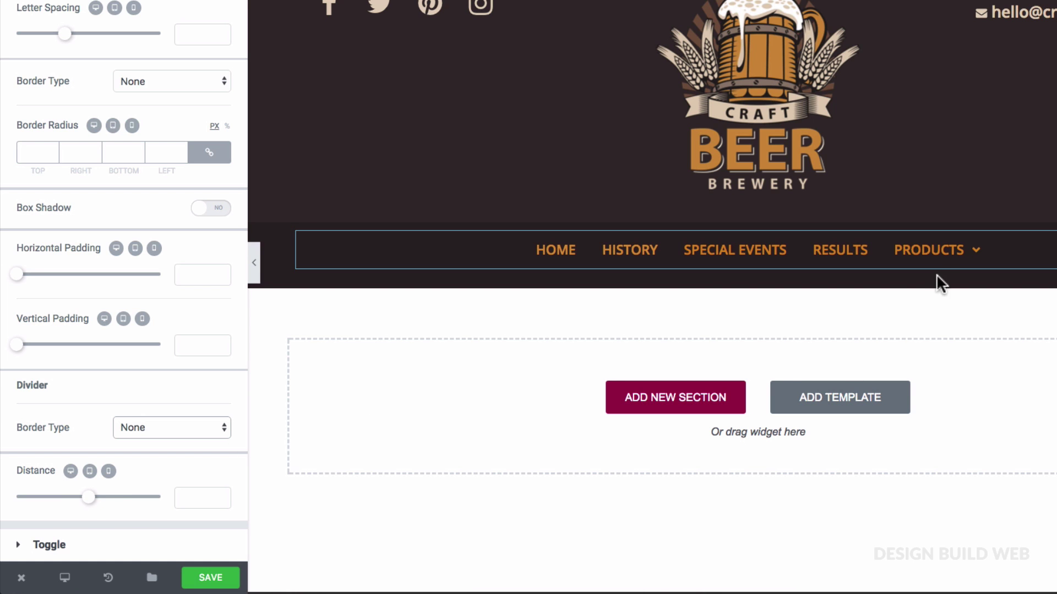
pyautogui.moveTo(934, 265)
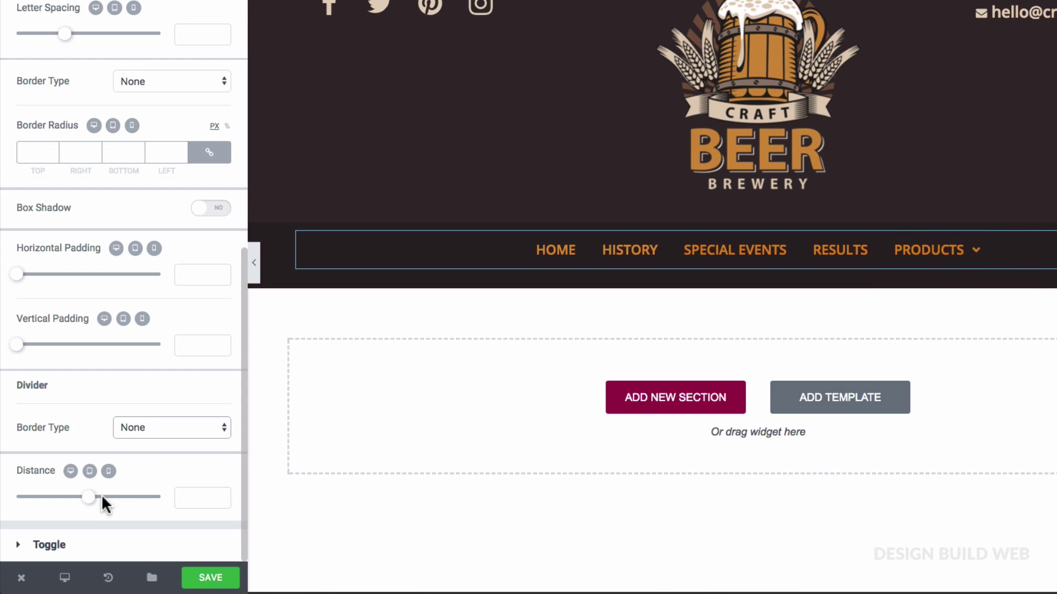
pyautogui.moveTo(84, 503); pyautogui.dragTo(144, 511)
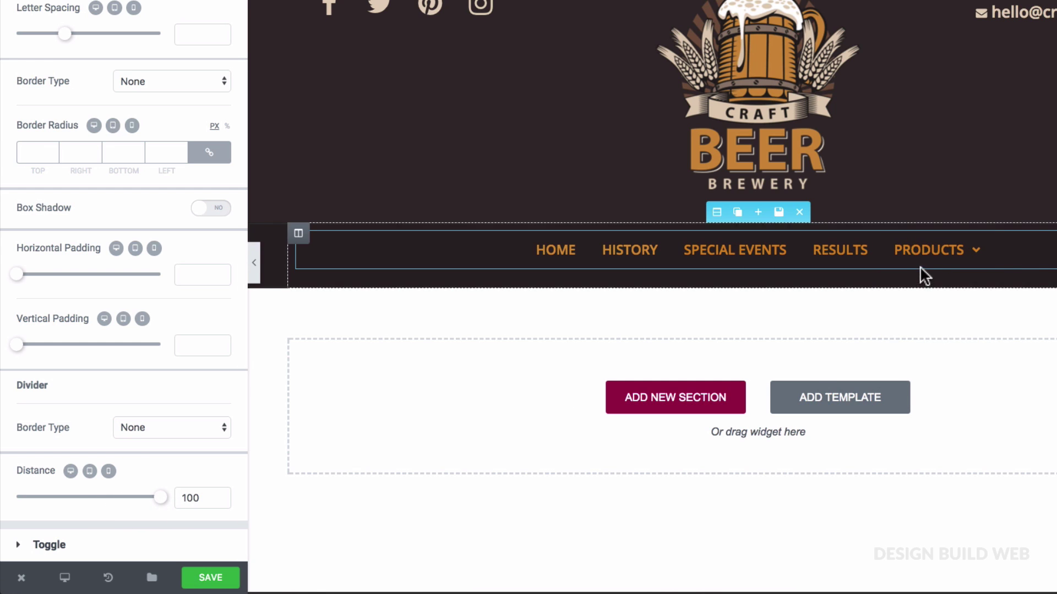
pyautogui.moveTo(927, 269)
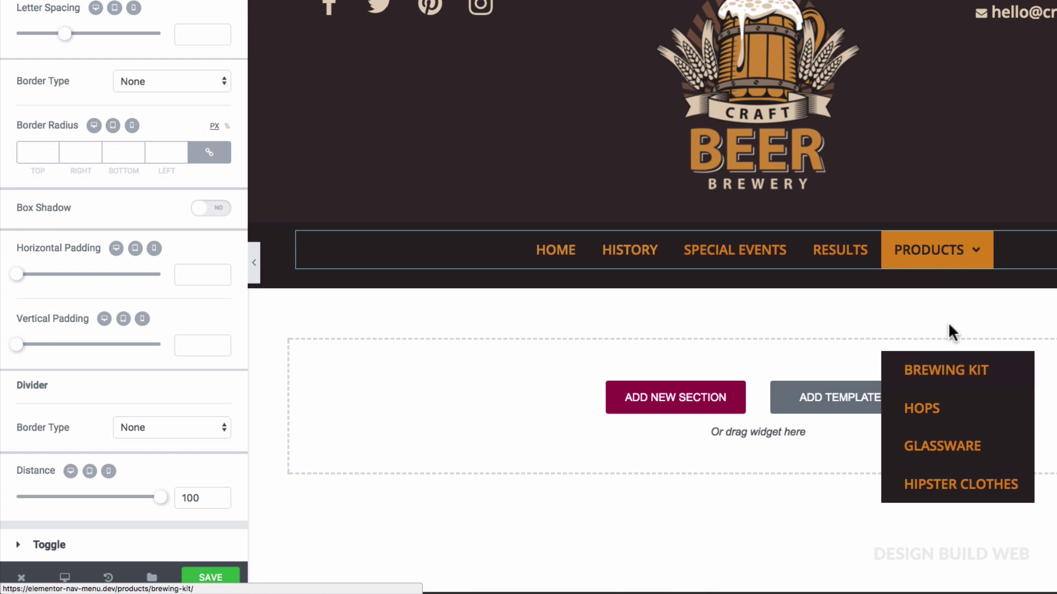
pyautogui.moveTo(160, 497); pyautogui.dragTo(59, 498)
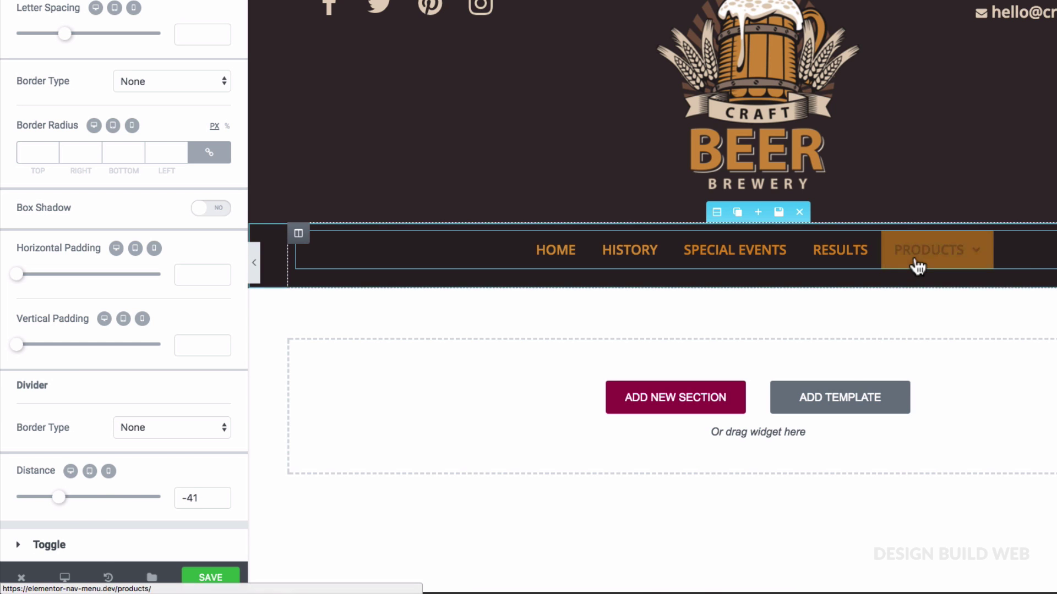
pyautogui.moveTo(916, 266)
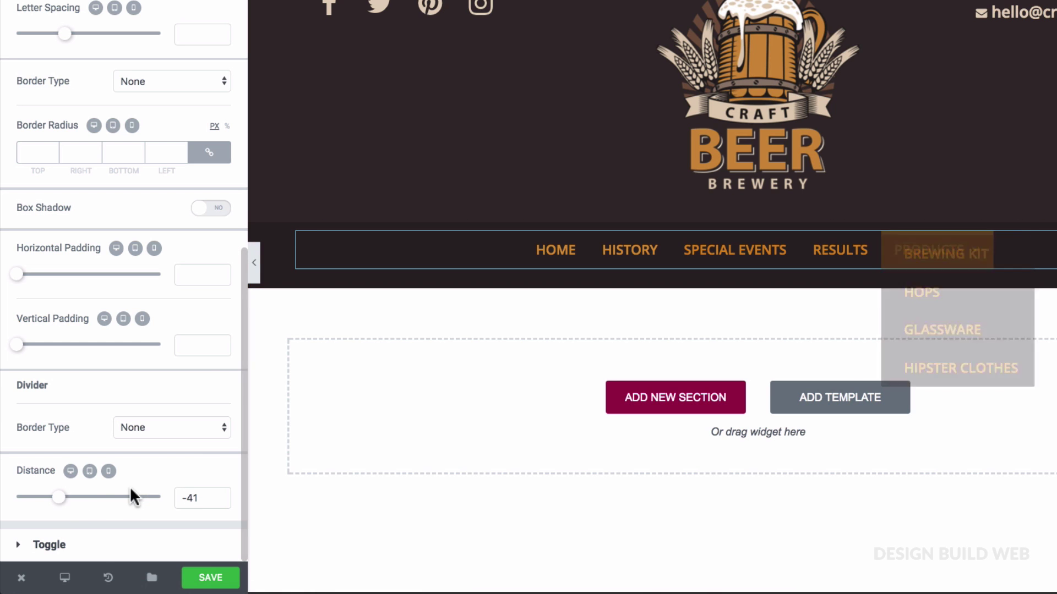
pyautogui.press('BackSpace')
pyautogui.press('BackSpace')
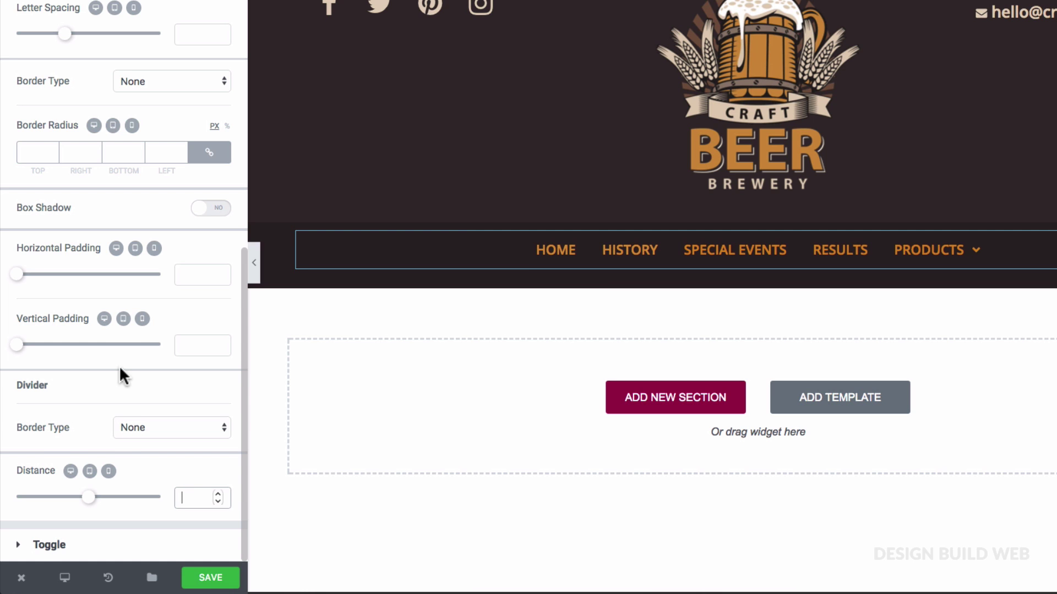
# Preview the page at tablet width and expand the mobile menu
pyautogui.moveTo(62, 575)
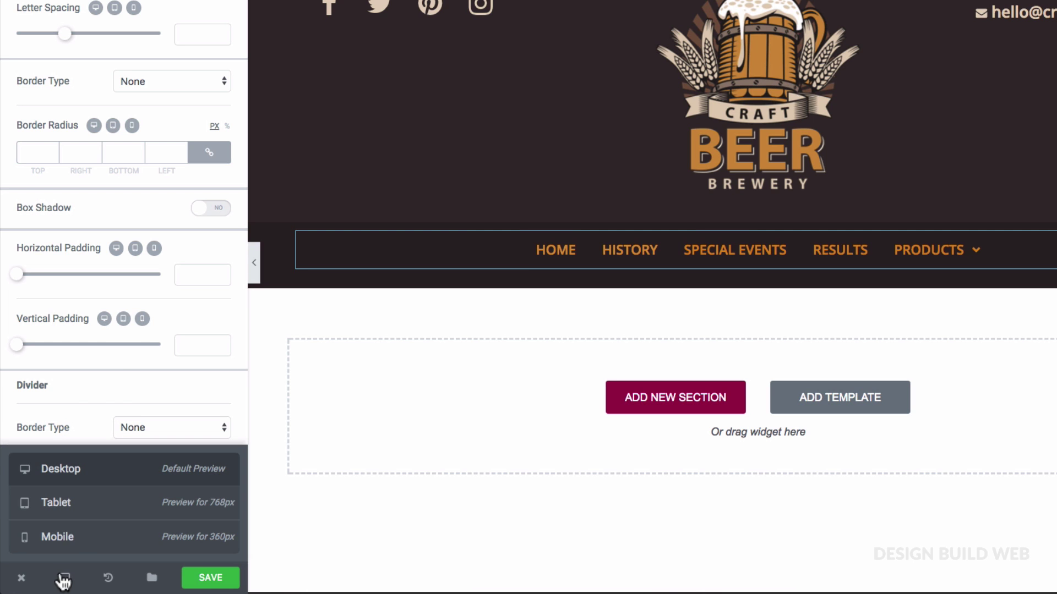
pyautogui.click(67, 503)
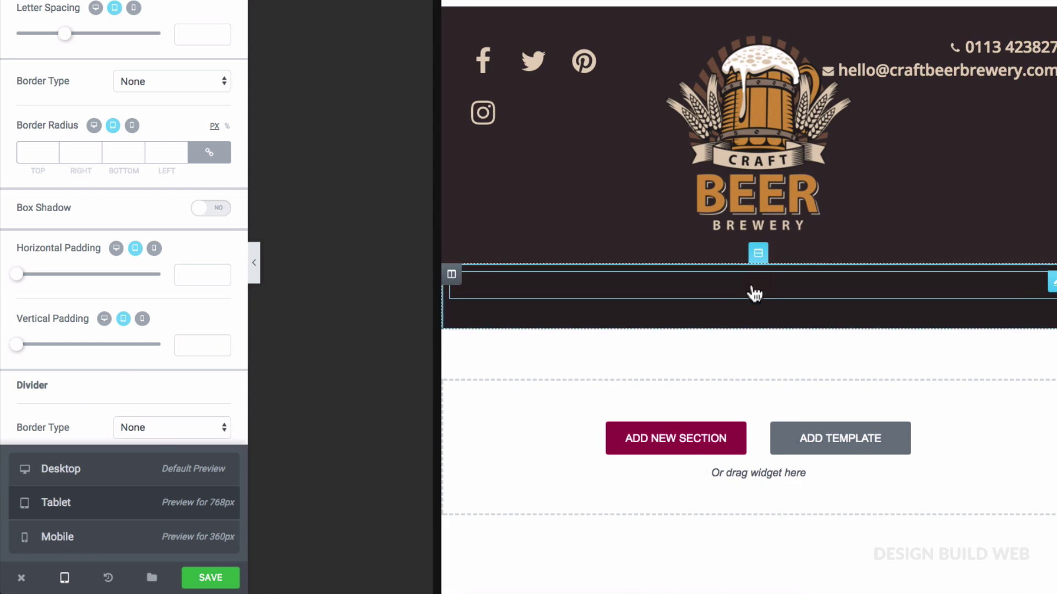
pyautogui.click(756, 295)
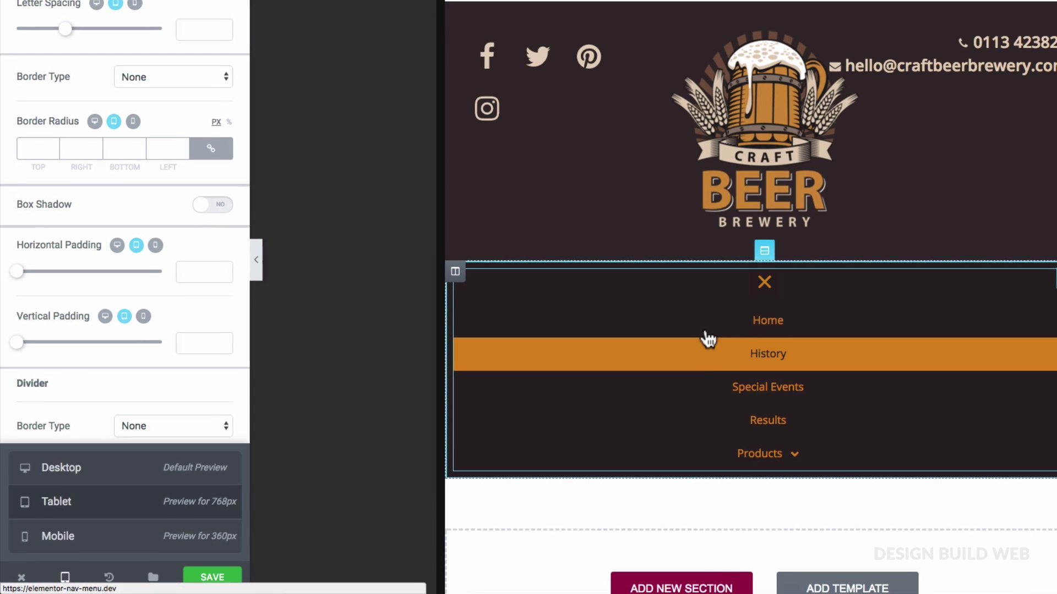
pyautogui.scroll(5, 221, 316)
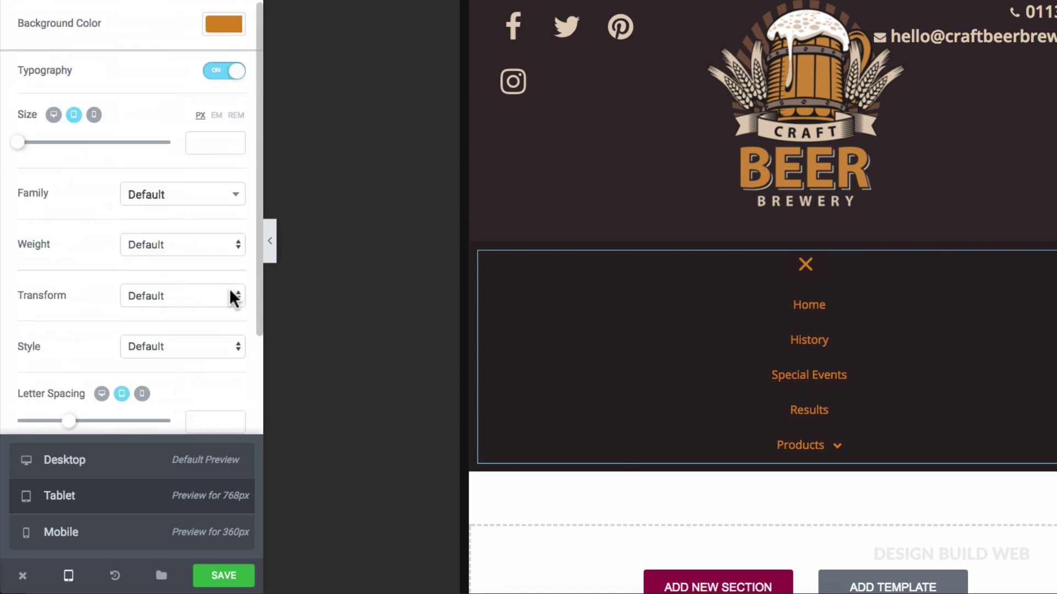
pyautogui.scroll(3, 235, 298)
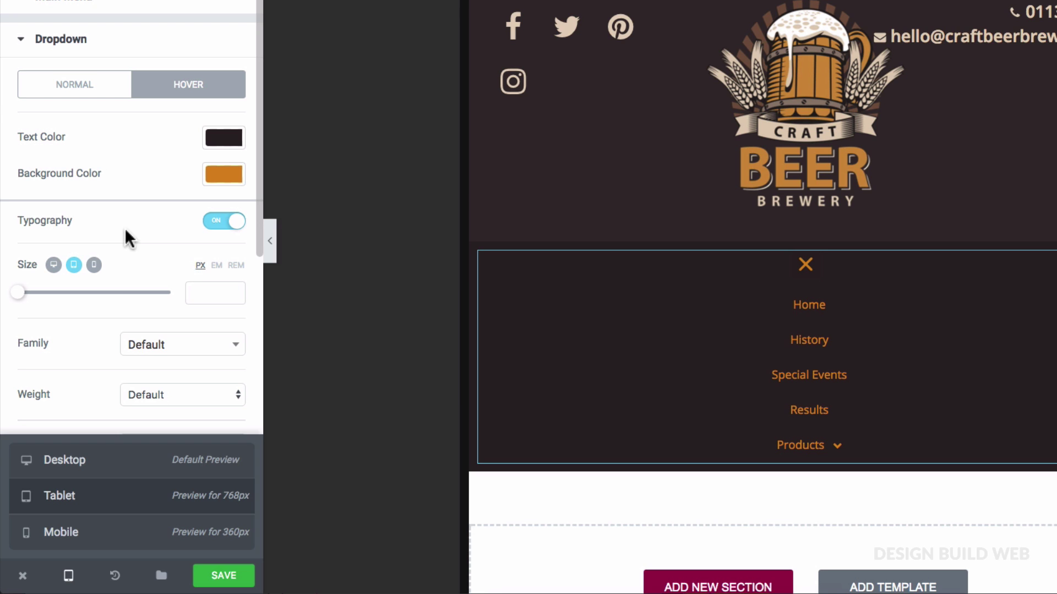
pyautogui.scroll(-3, 108, 326)
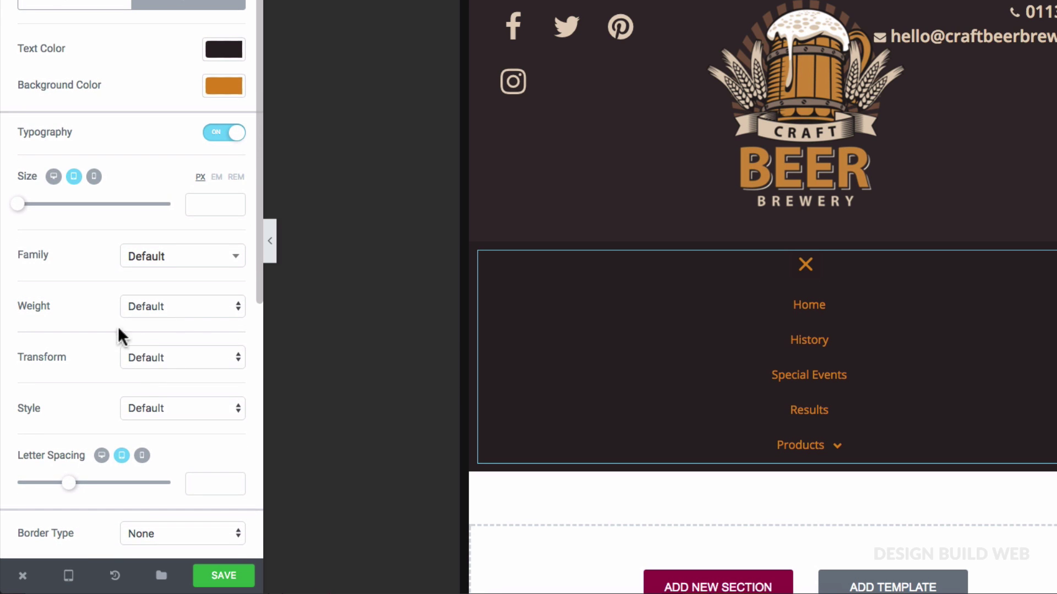
# Set dropdown typography to Uppercase, weight 600, size 15 px, then collapse the menu
pyautogui.click(146, 354)
pyautogui.click(145, 369)
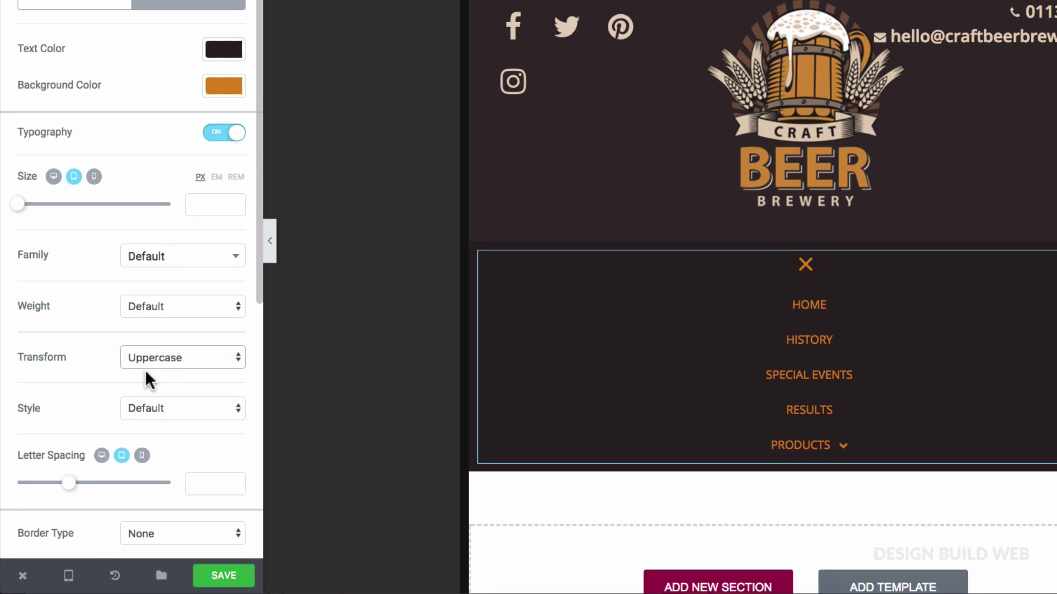
pyautogui.click(147, 307)
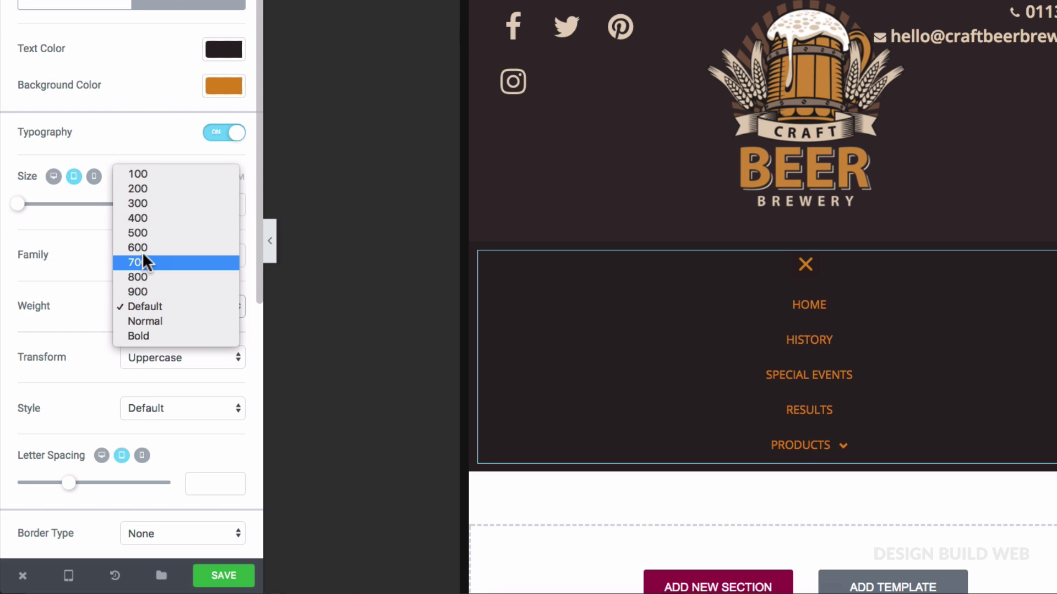
pyautogui.press('Escape')
pyautogui.press('6')
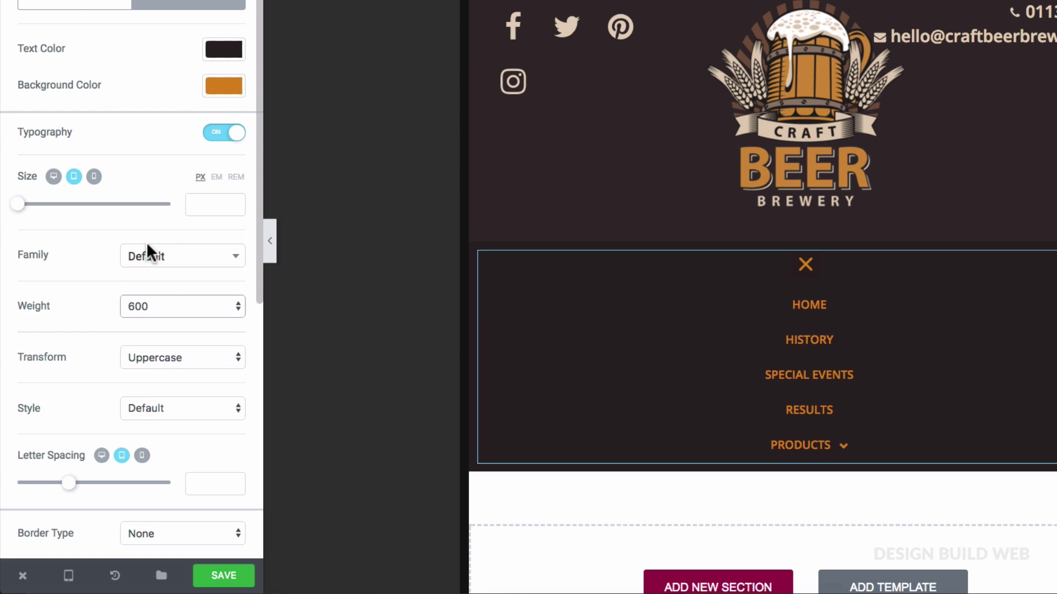
pyautogui.click(205, 205)
pyautogui.write('15')
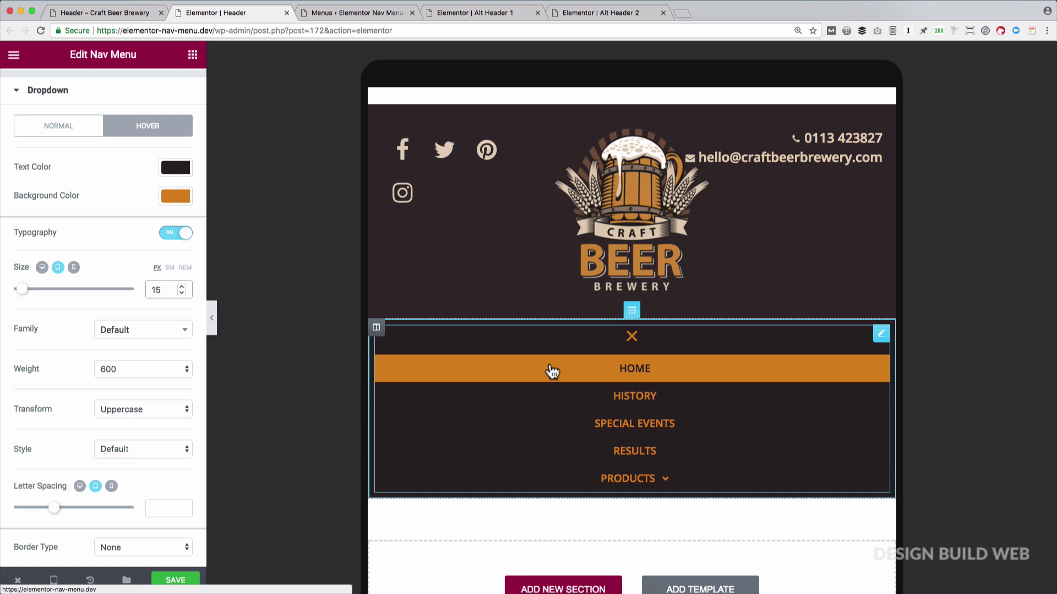
pyautogui.click(632, 346)
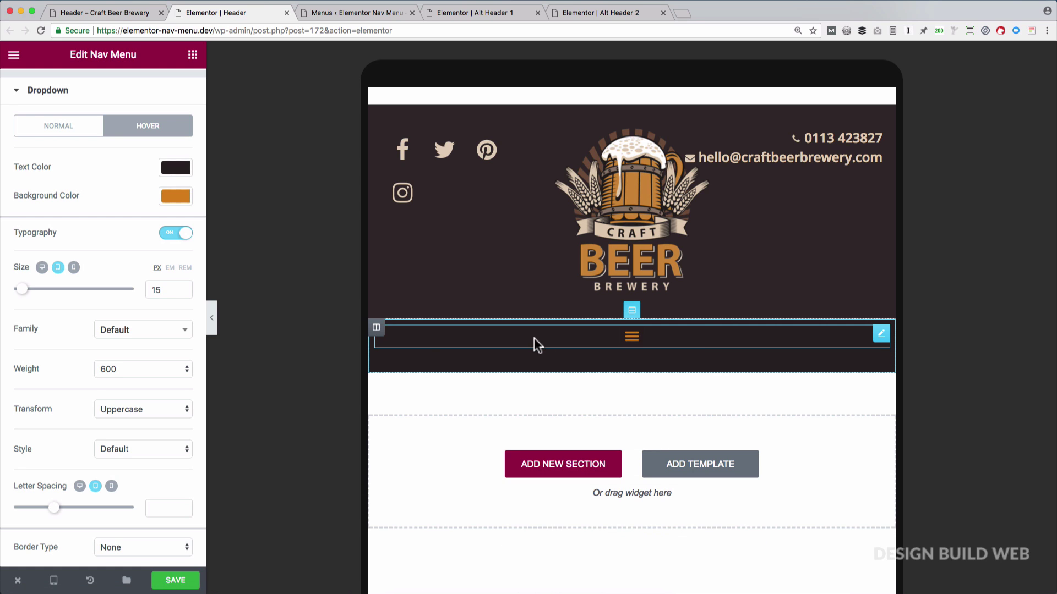
# Make the toggle icon beige, trying an orange toggle background then removing it
pyautogui.scroll(-6, 86, 385)
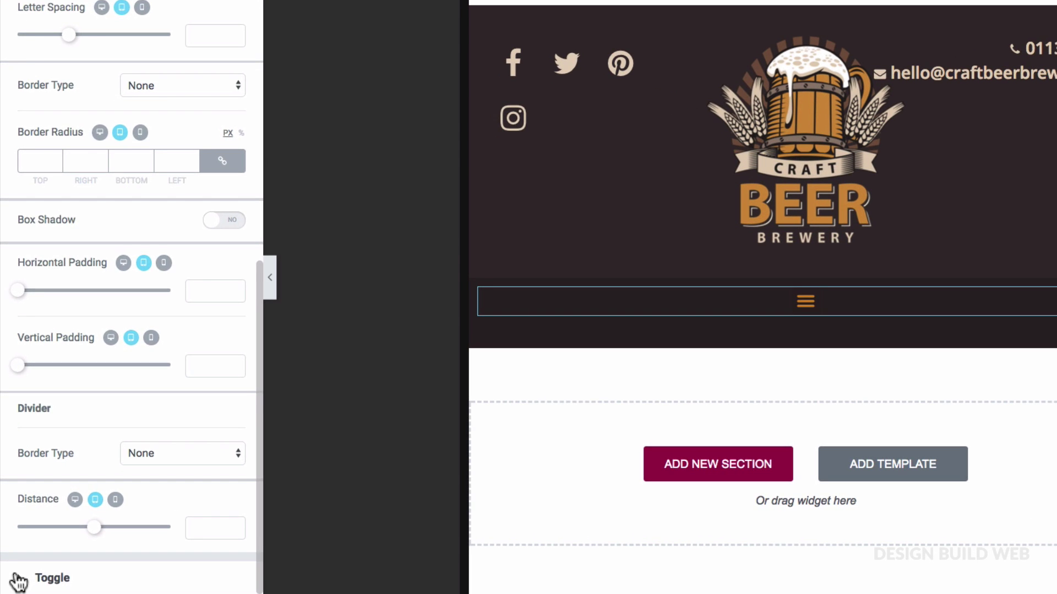
pyautogui.click(11, 551)
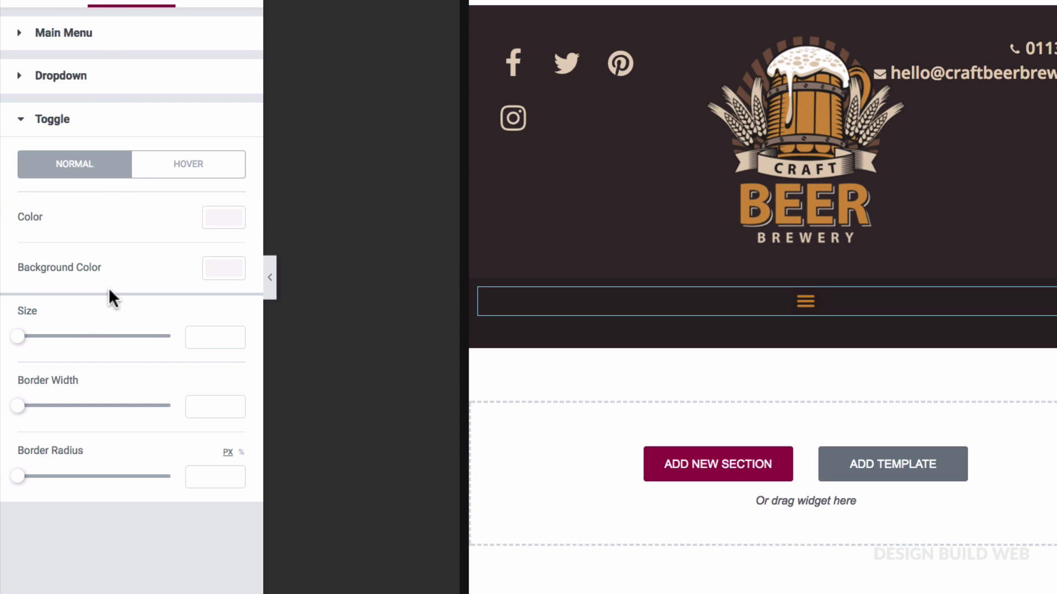
pyautogui.click(225, 219)
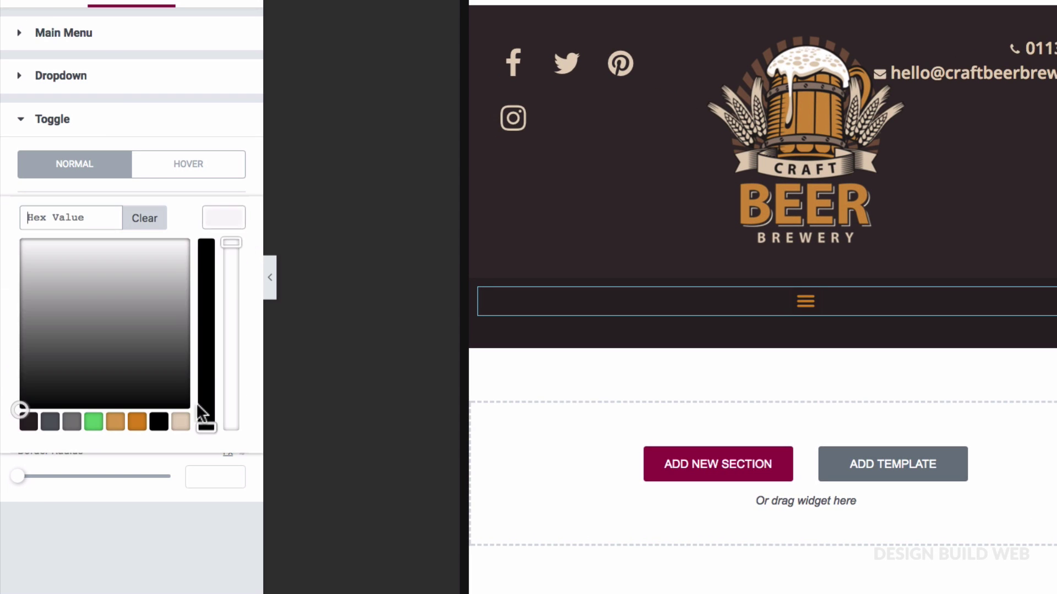
pyautogui.click(181, 423)
pyautogui.click(155, 513)
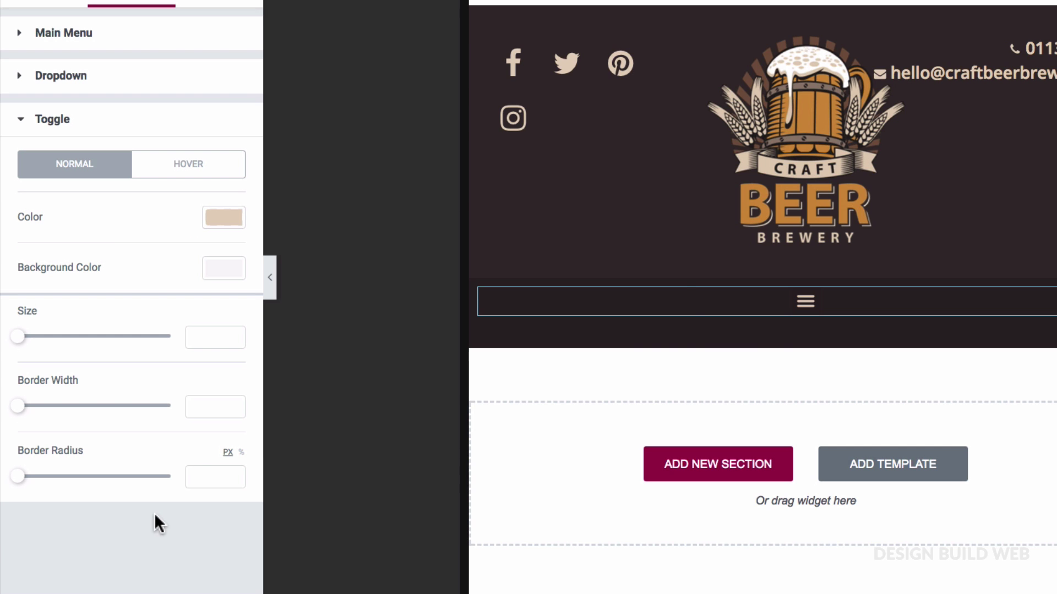
pyautogui.click(223, 269)
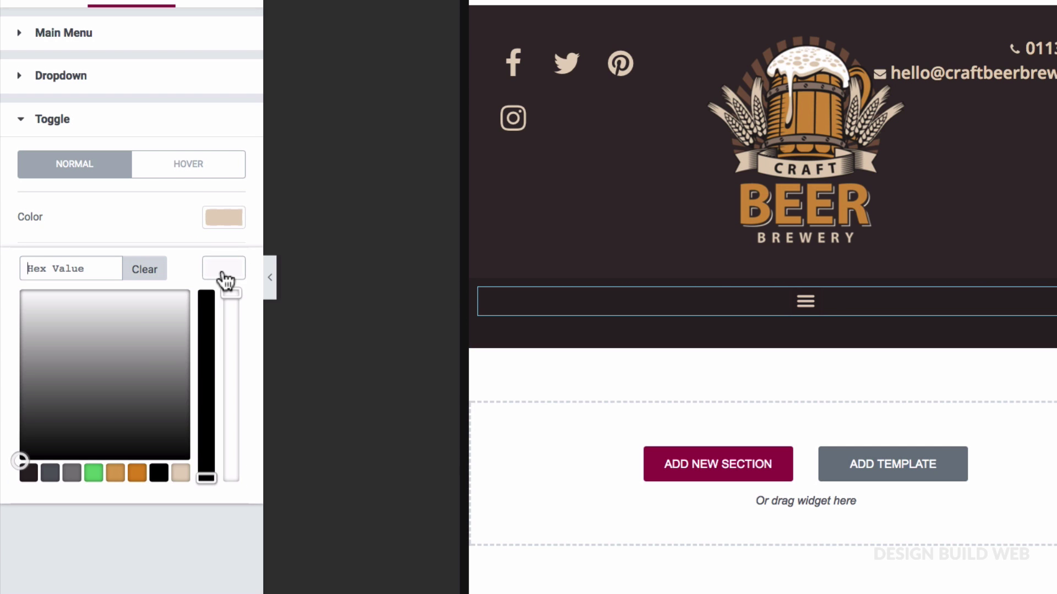
pyautogui.click(138, 474)
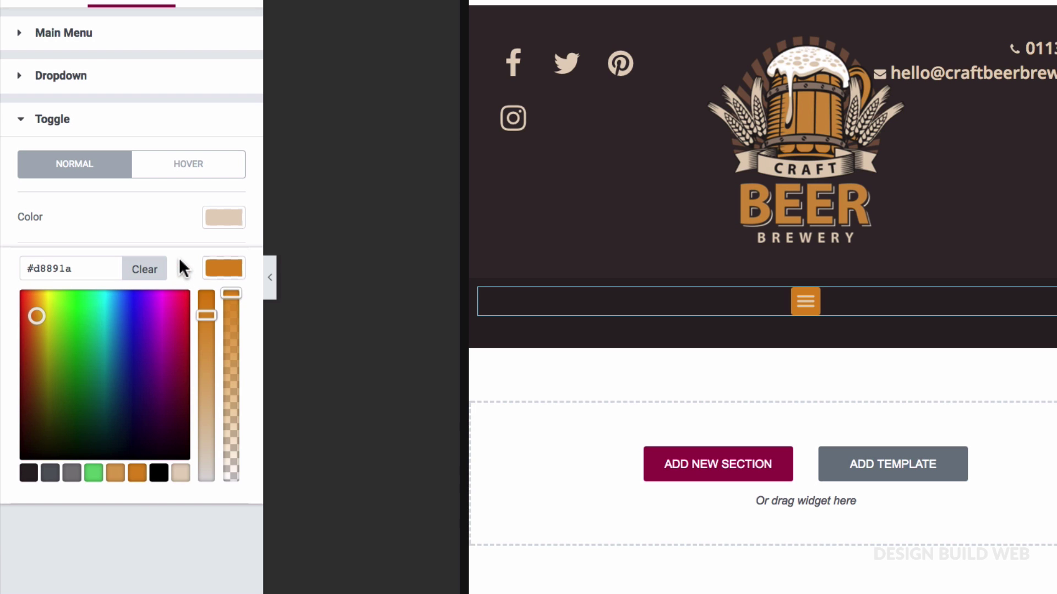
pyautogui.click(148, 269)
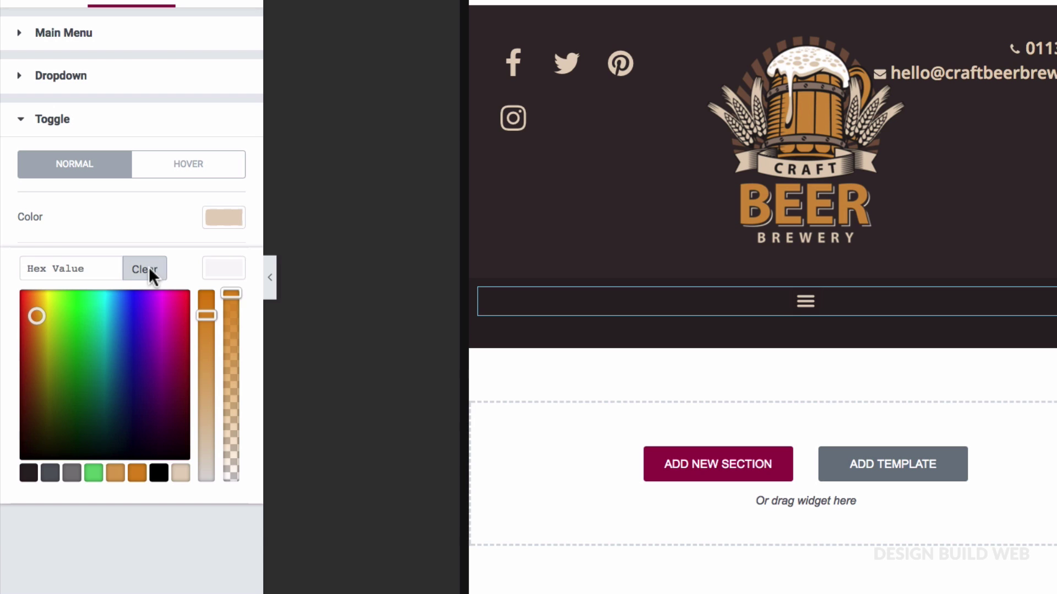
pyautogui.click(151, 221)
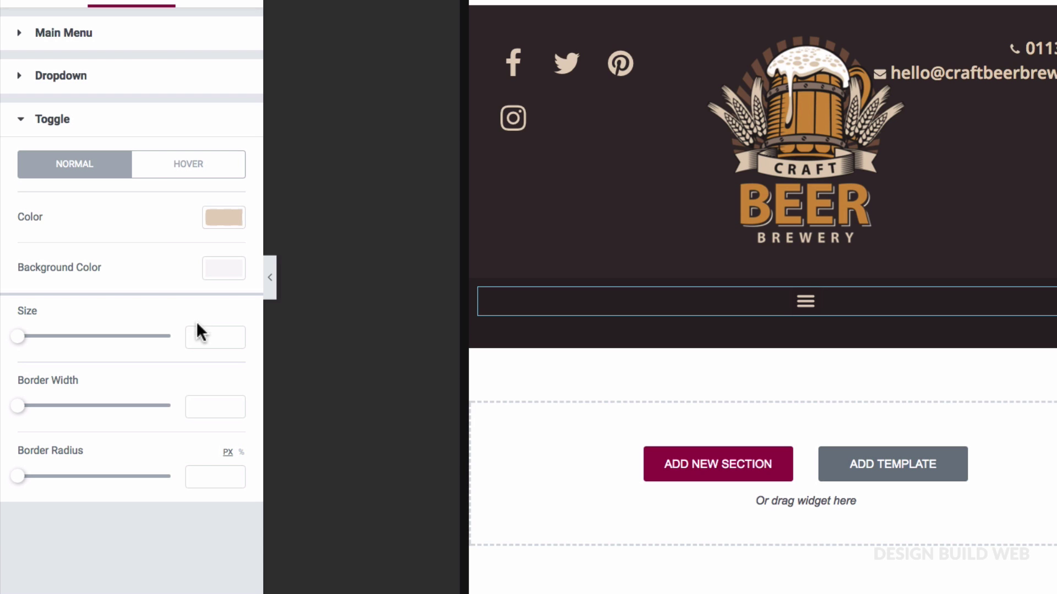
# Give the toggle an orange hover colour, icon size 30 and border width 0
pyautogui.click(169, 179)
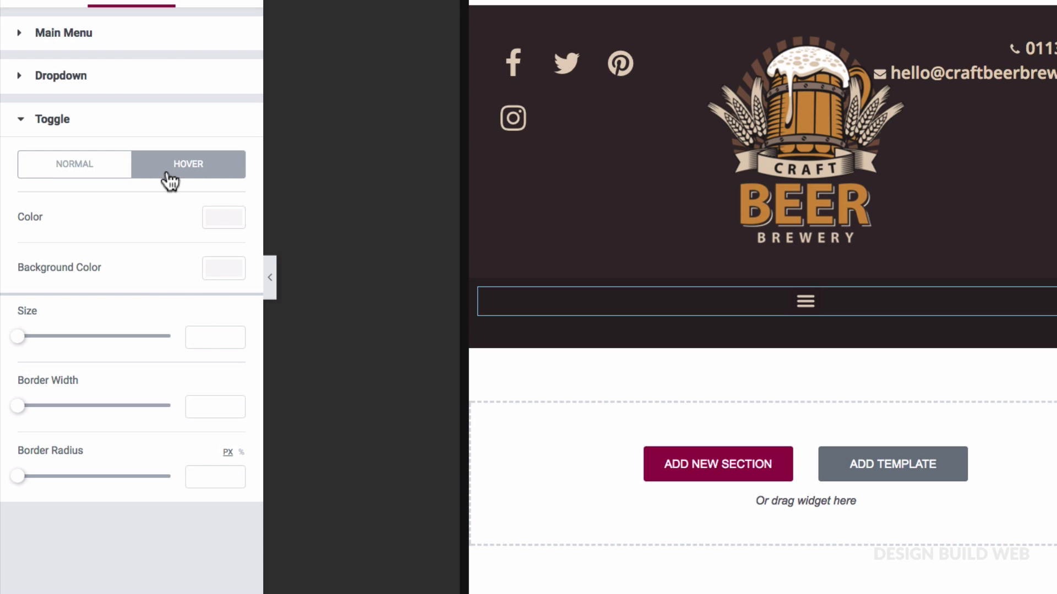
pyautogui.click(222, 223)
pyautogui.click(142, 424)
pyautogui.click(147, 190)
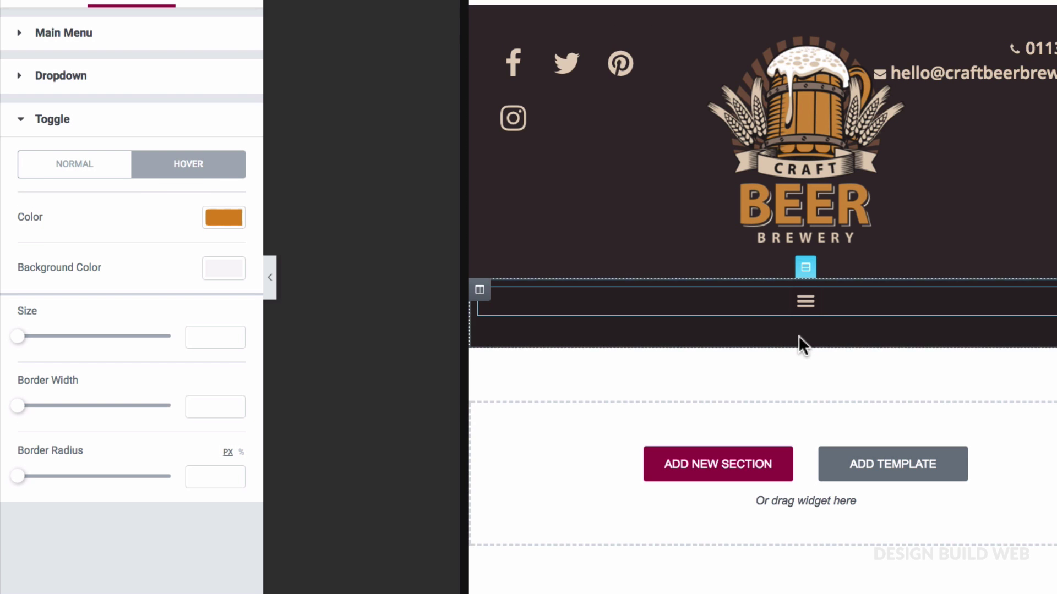
pyautogui.click(209, 337)
pyautogui.write('30')
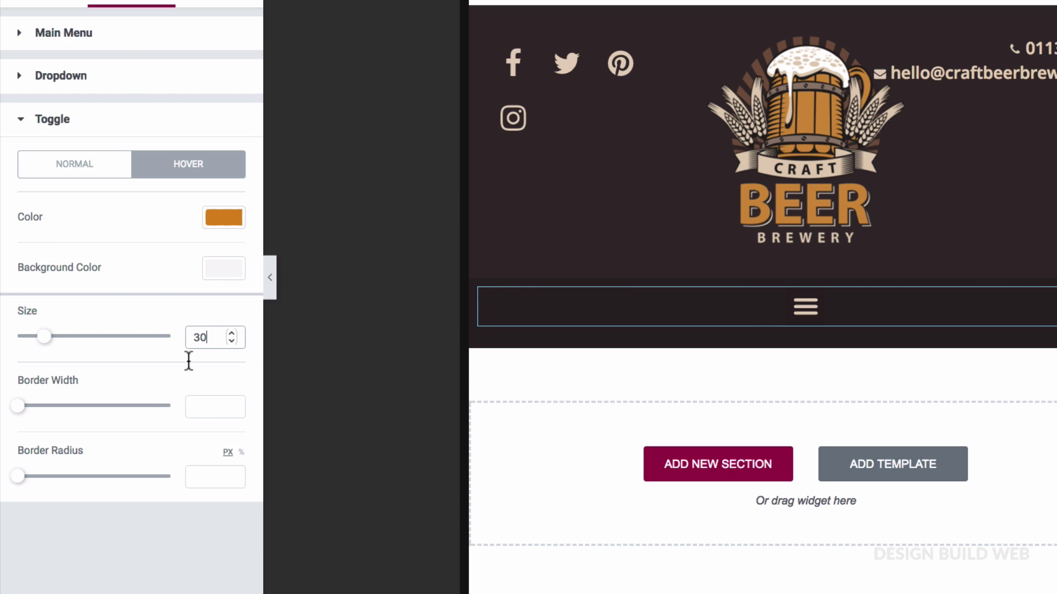
pyautogui.click(201, 412)
pyautogui.write('1')
pyautogui.press('BackSpace')
pyautogui.write('0')
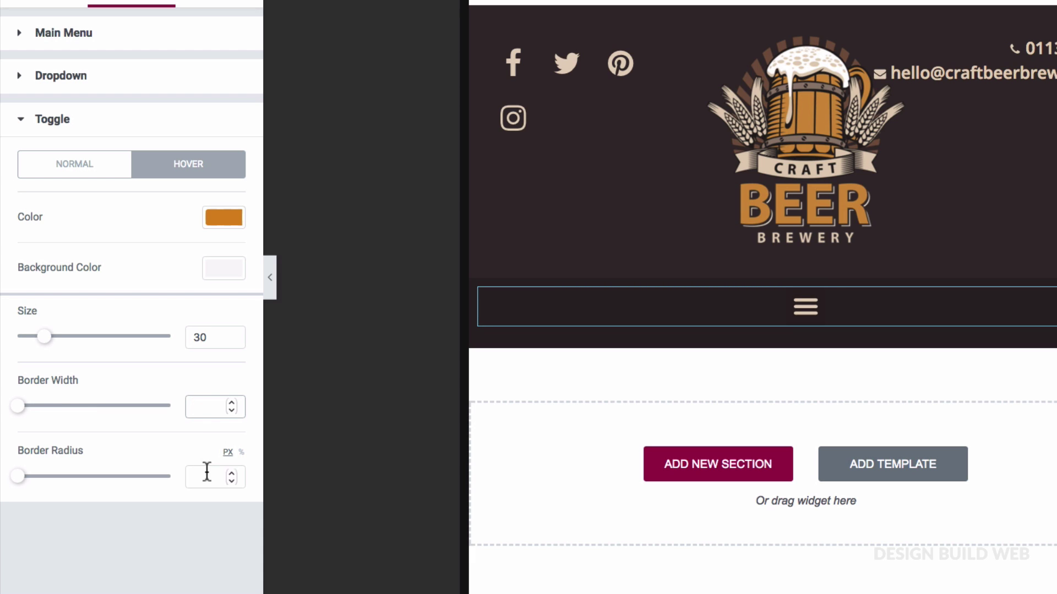
pyautogui.click(204, 470)
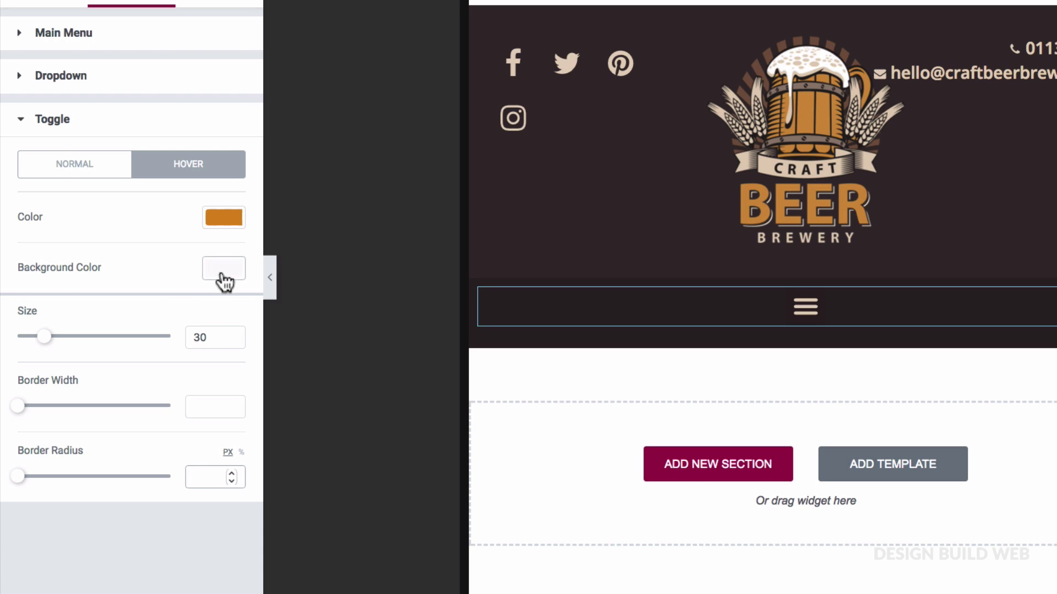
# Give the toggle's normal state an orange #d8891a background
pyautogui.click(59, 168)
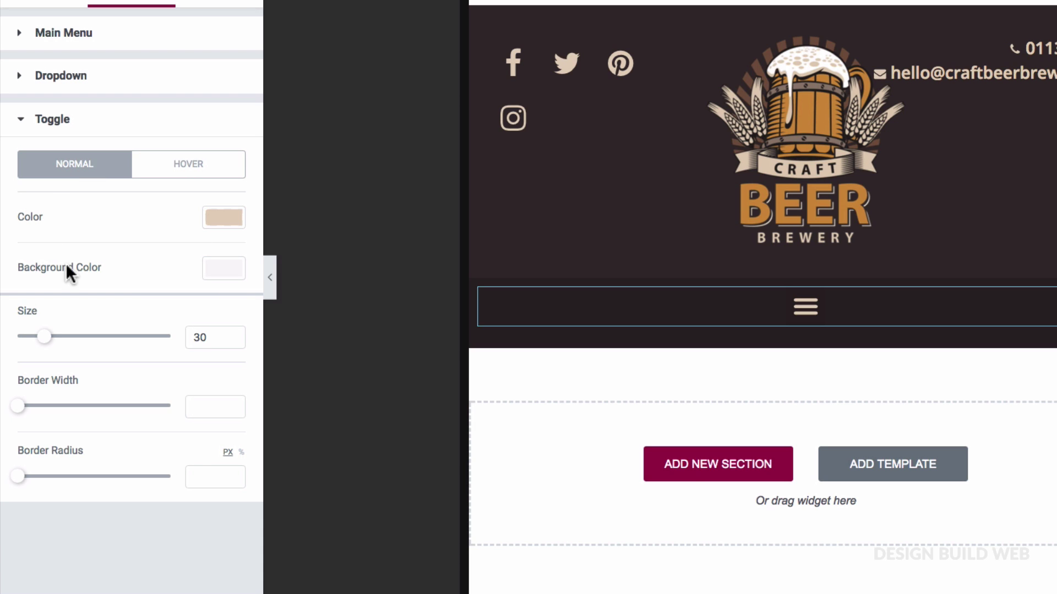
pyautogui.click(217, 275)
pyautogui.click(137, 473)
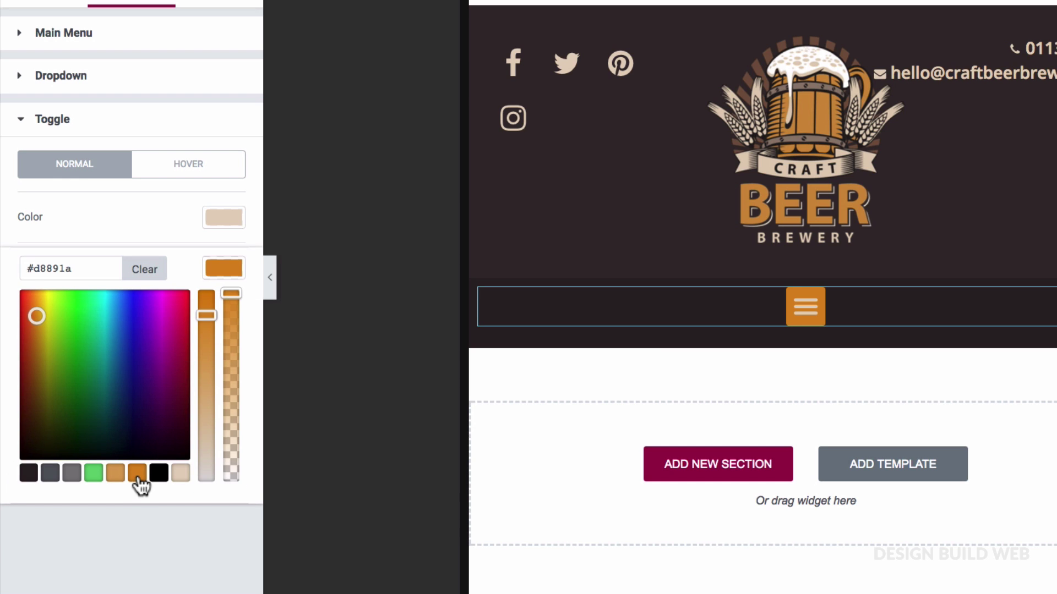
pyautogui.click(127, 532)
# Set the toggle's border radius to 50% and border width to 3
pyautogui.click(208, 474)
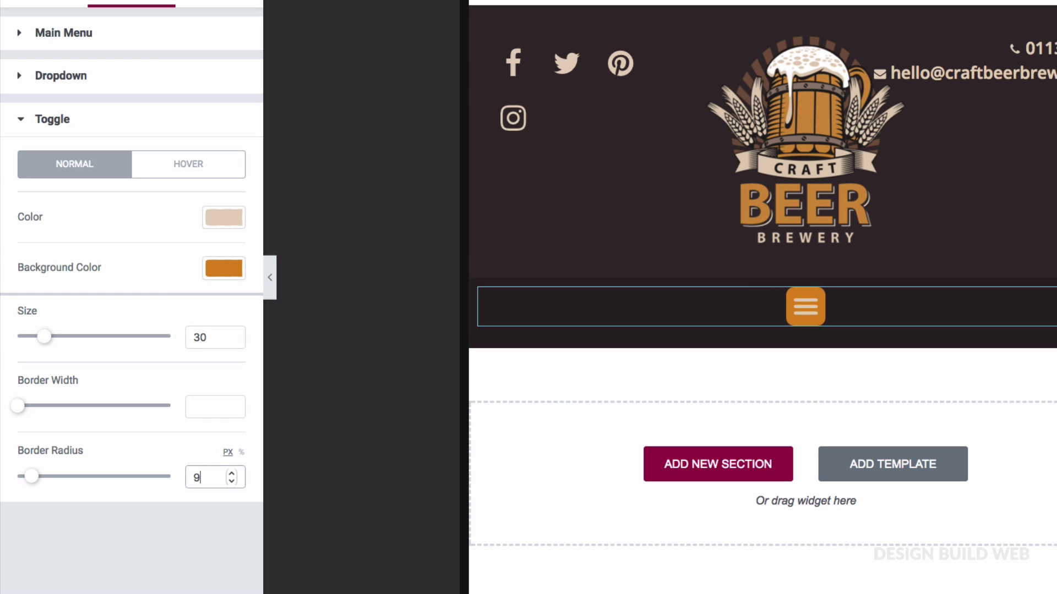
pyautogui.press('Up')
pyautogui.press('Up')
pyautogui.click(241, 454)
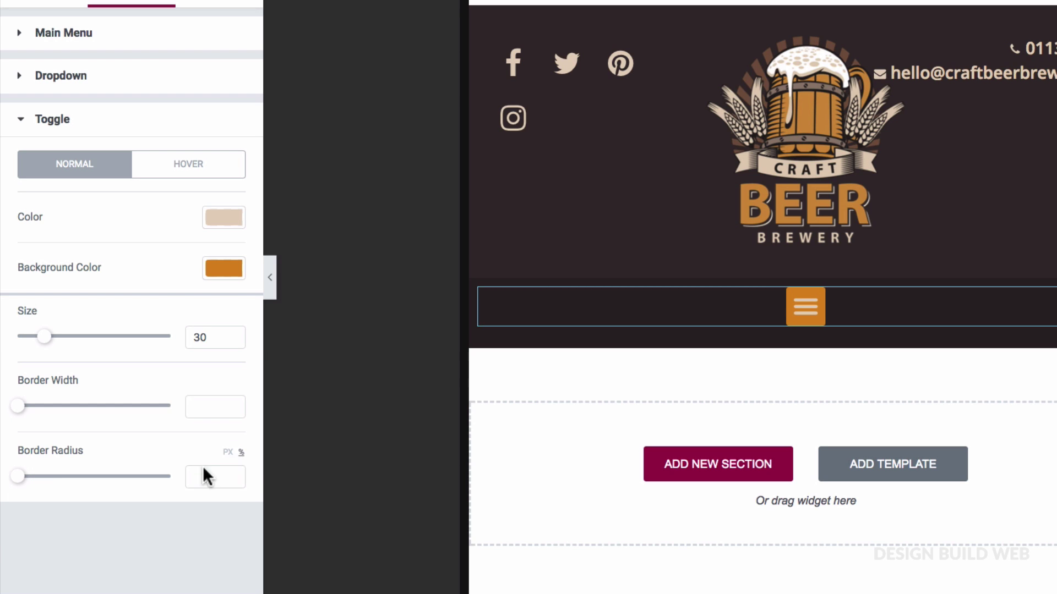
pyautogui.write('50')
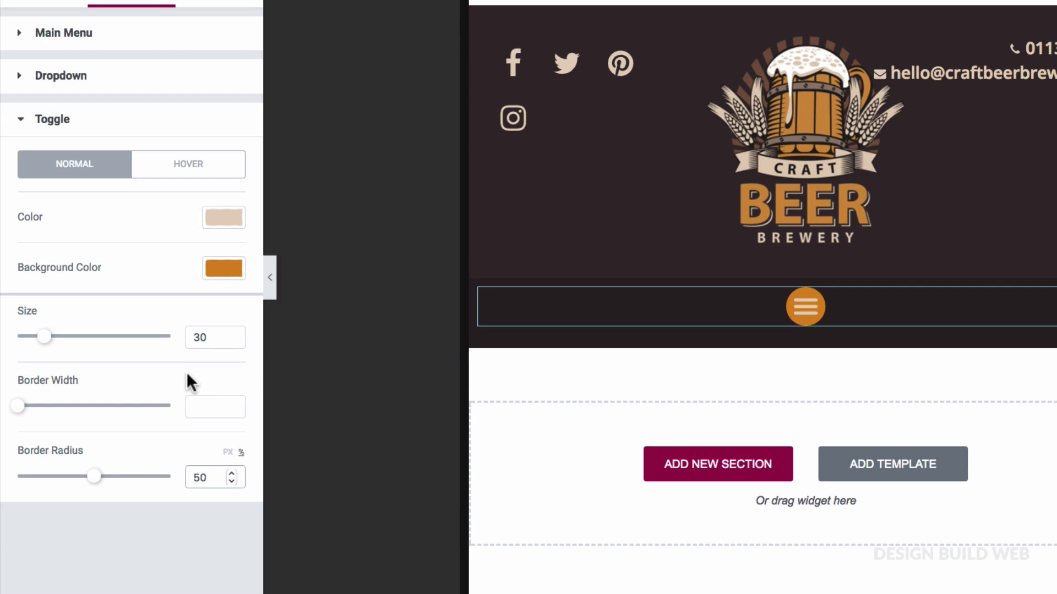
pyautogui.click(203, 407)
pyautogui.write('1')
pyautogui.press('Up')
pyautogui.press('Up')
pyautogui.press('Up')
pyautogui.press('Down')
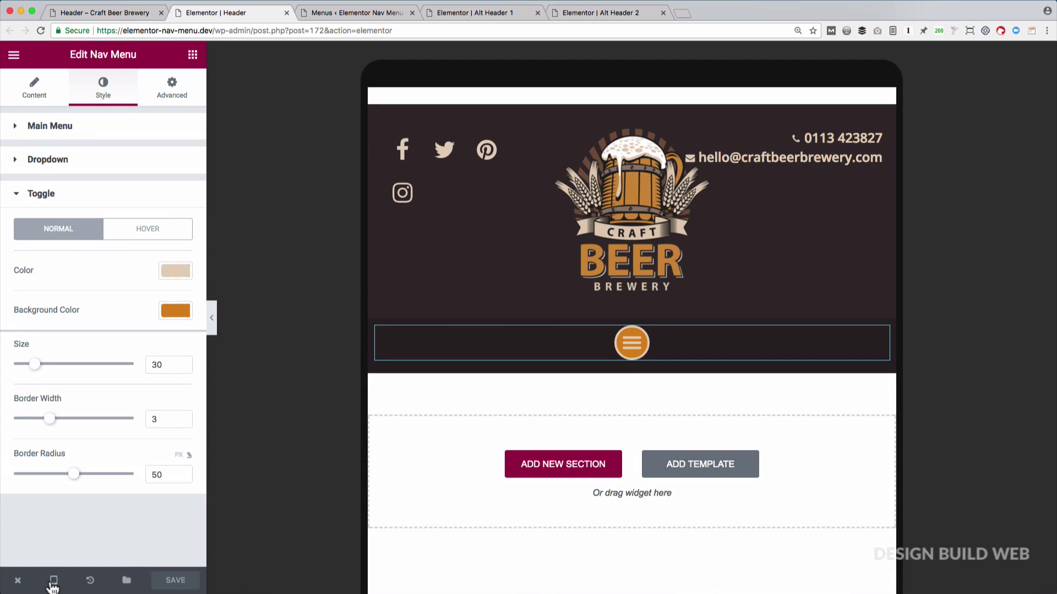
# Preview the header at desktop width with the editor panel hidden
pyautogui.click(54, 581)
pyautogui.click(59, 490)
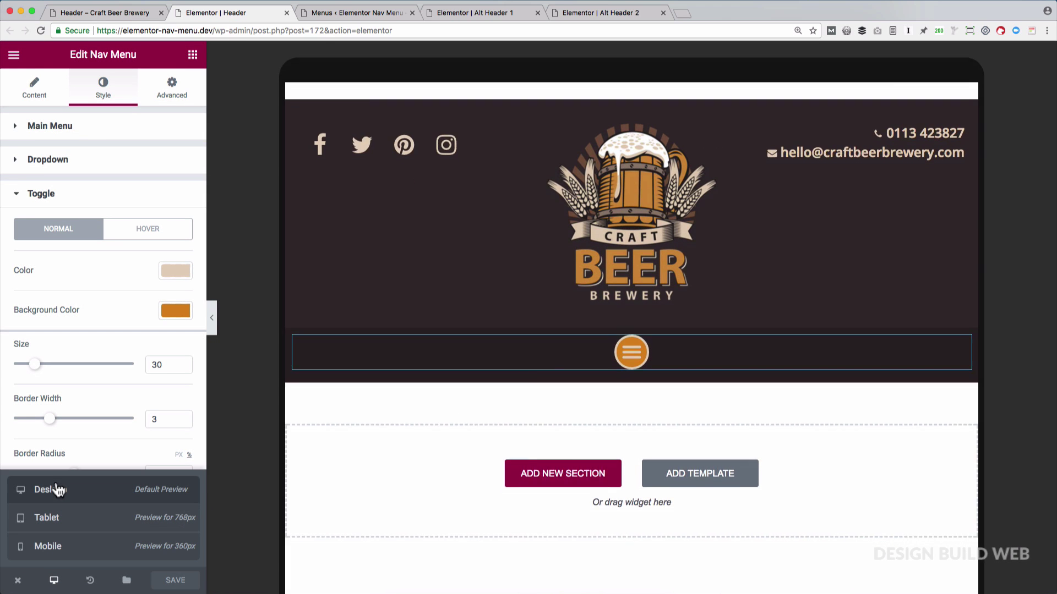
pyautogui.click(212, 322)
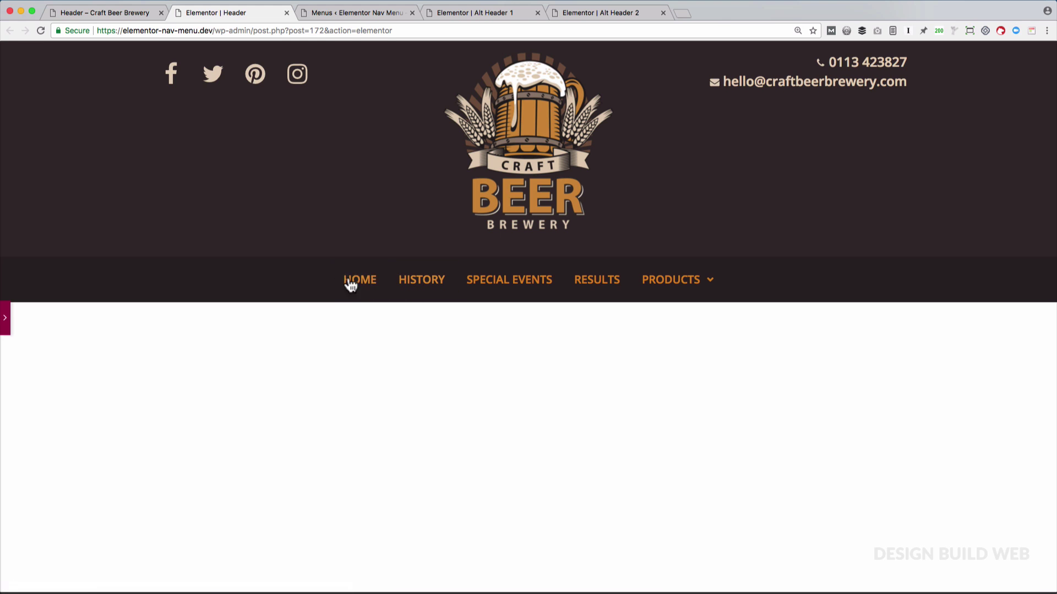
pyautogui.click(5, 322)
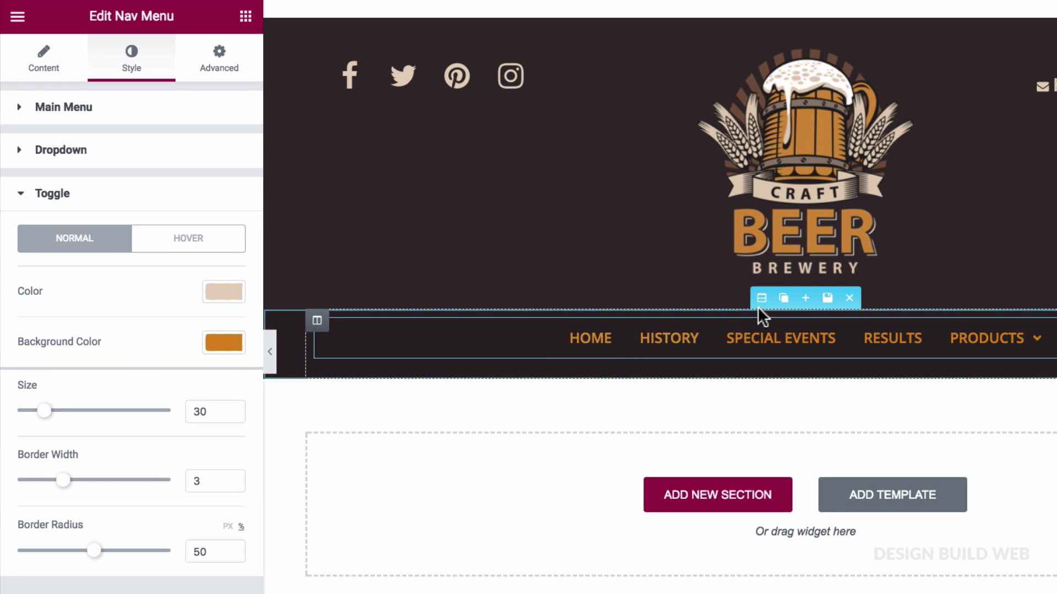
# Set the nav menu section's Columns Gap to No Gap and preview the header
pyautogui.click(759, 299)
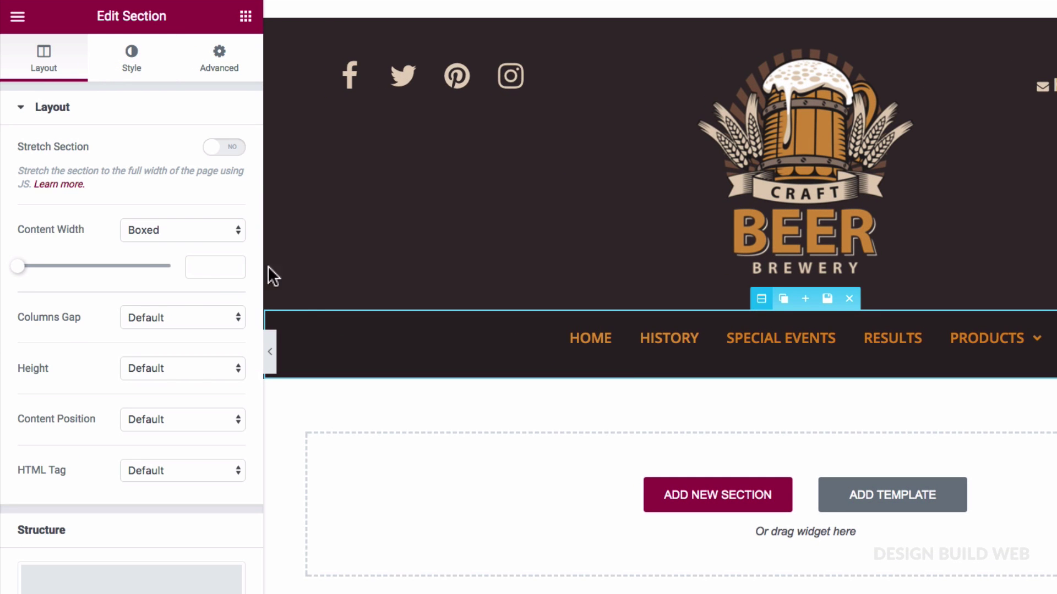
pyautogui.click(152, 319)
pyautogui.click(168, 331)
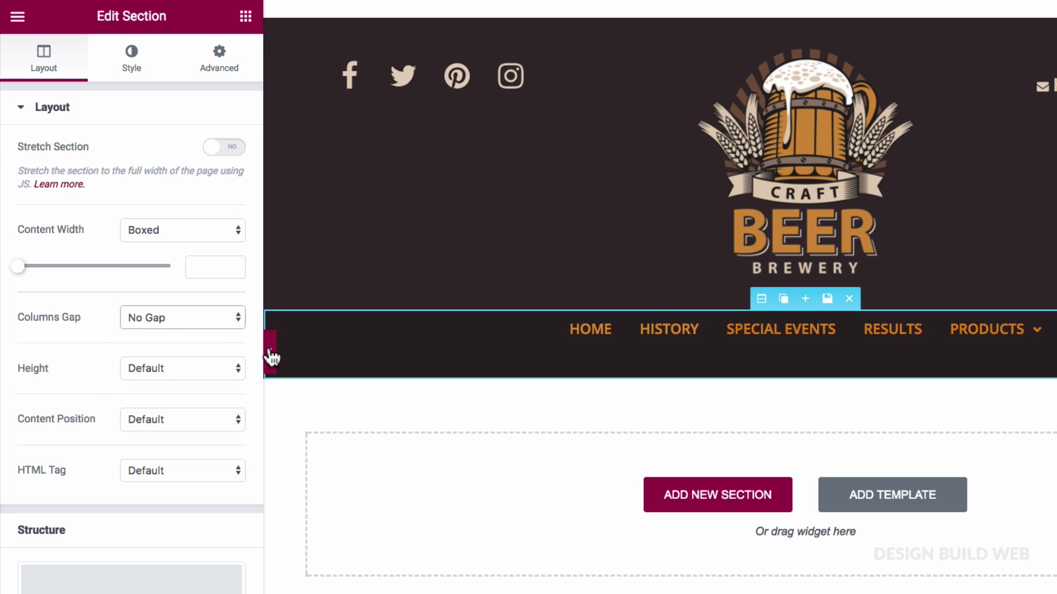
pyautogui.click(271, 355)
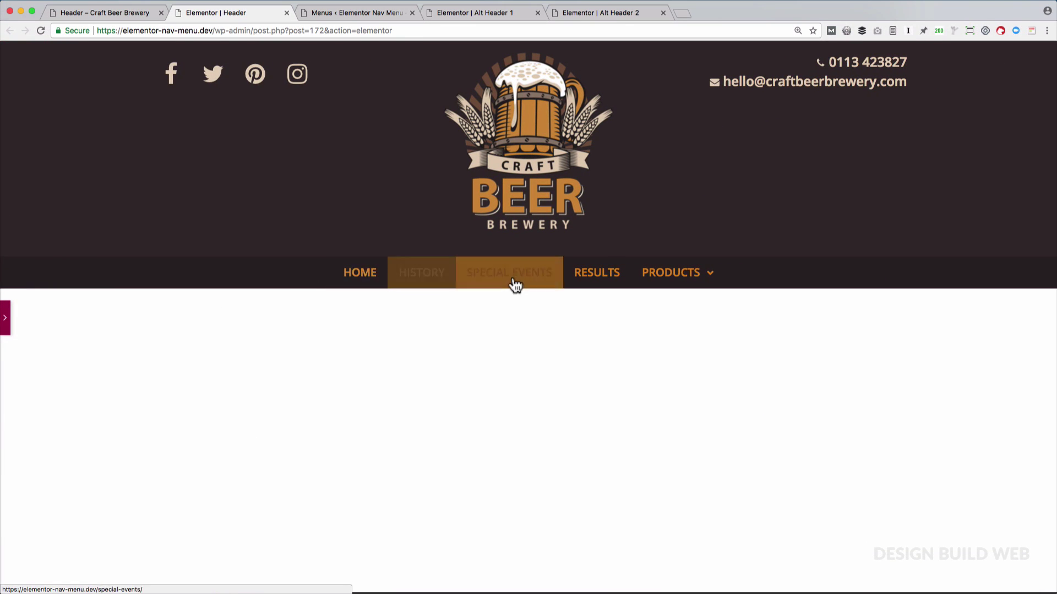
# Raise the Nav Menu's Main Menu vertical padding from 13 to 18 and preview it
pyautogui.click(6, 324)
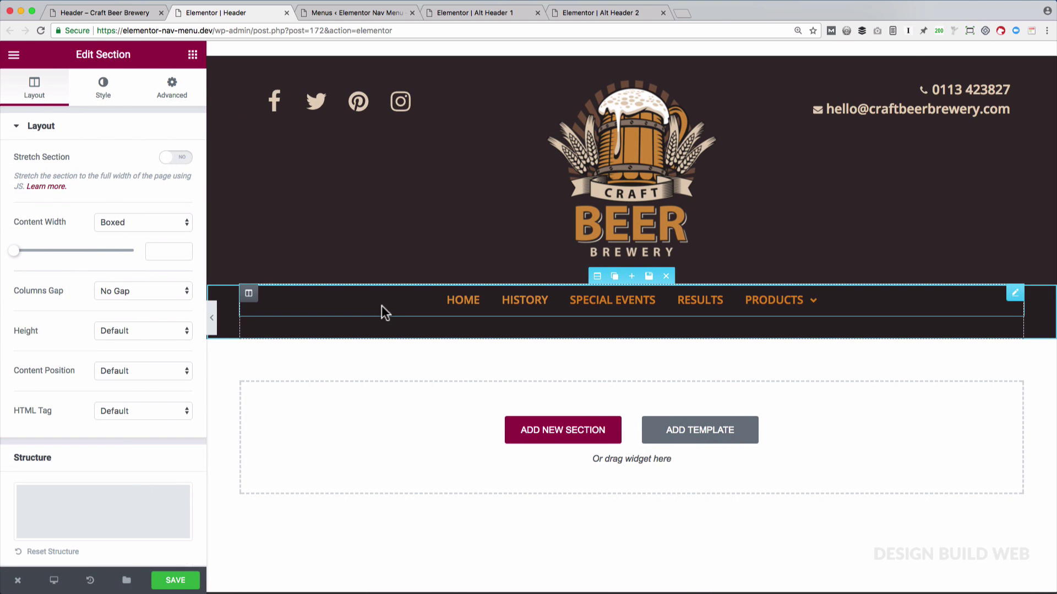
pyautogui.click(383, 310)
pyautogui.click(103, 92)
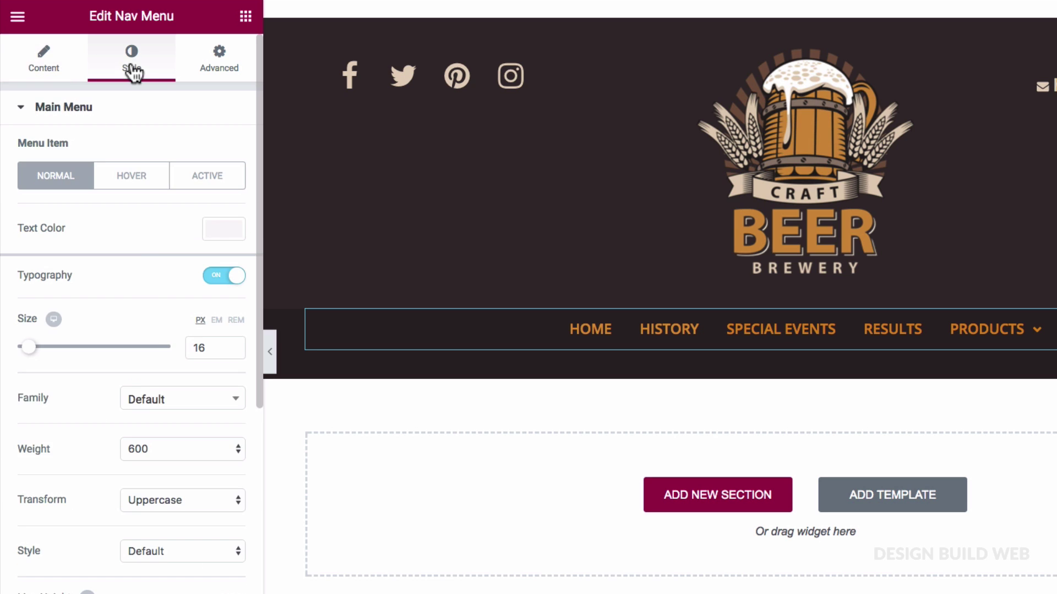
pyautogui.scroll(-8, 140, 385)
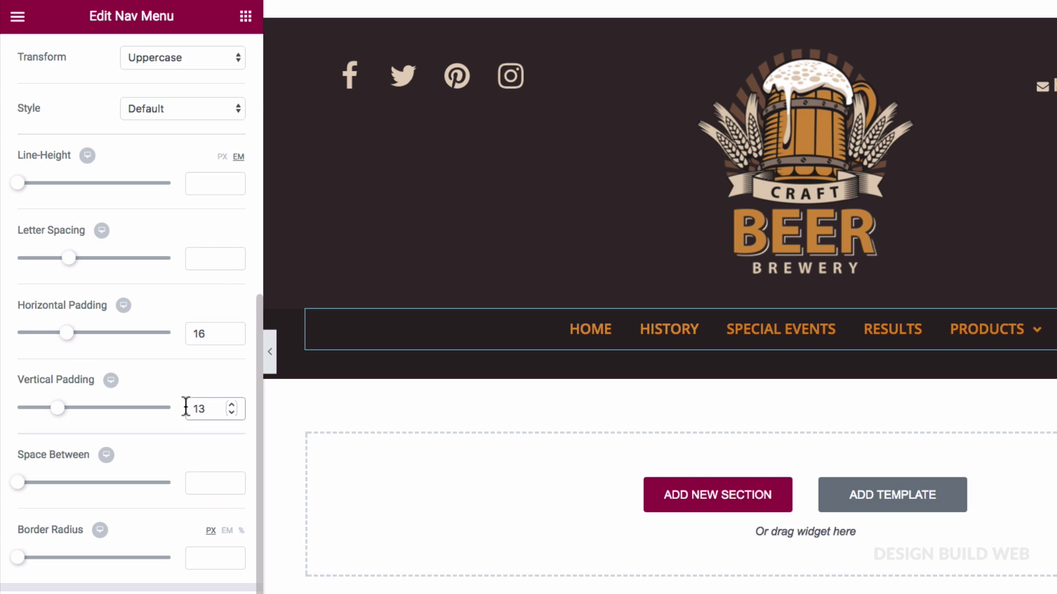
pyautogui.click(230, 404)
pyautogui.click(230, 405)
pyautogui.click(230, 405)
pyautogui.click(230, 404)
pyautogui.click(230, 405)
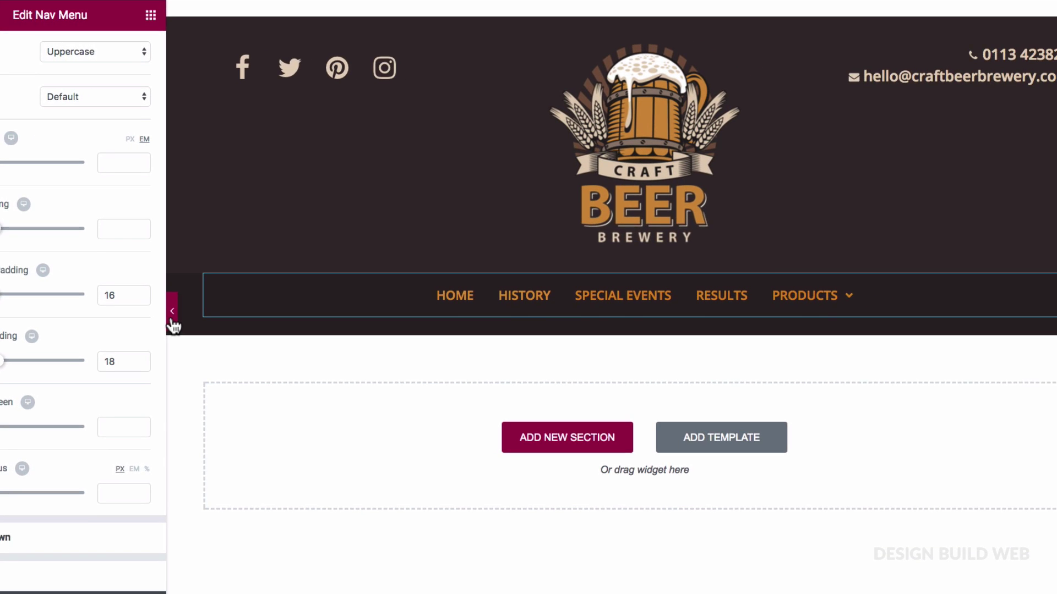
pyautogui.click(173, 325)
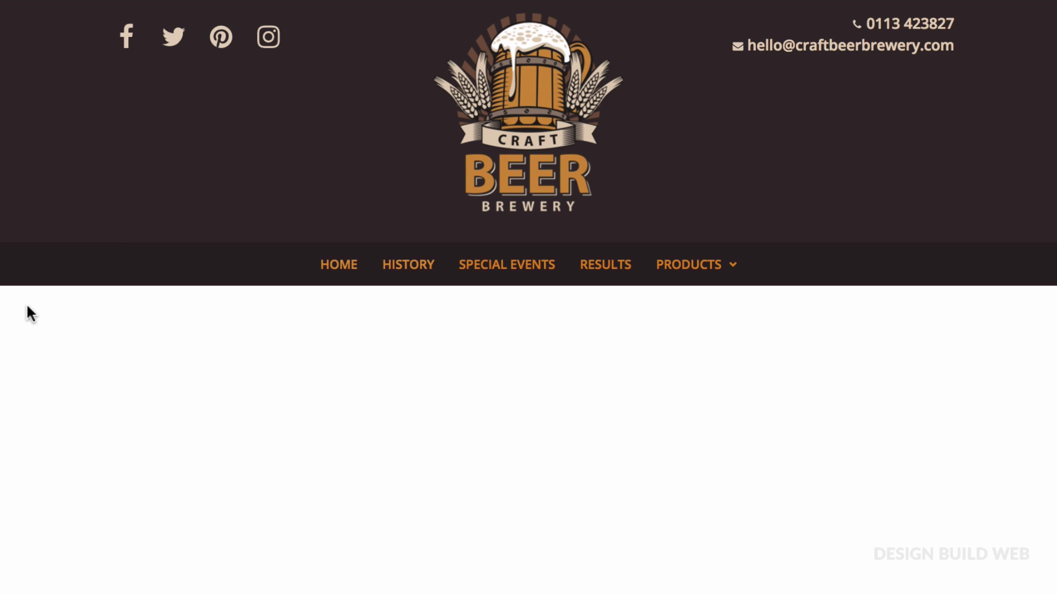
pyautogui.hotkey('ctrl', 'p')
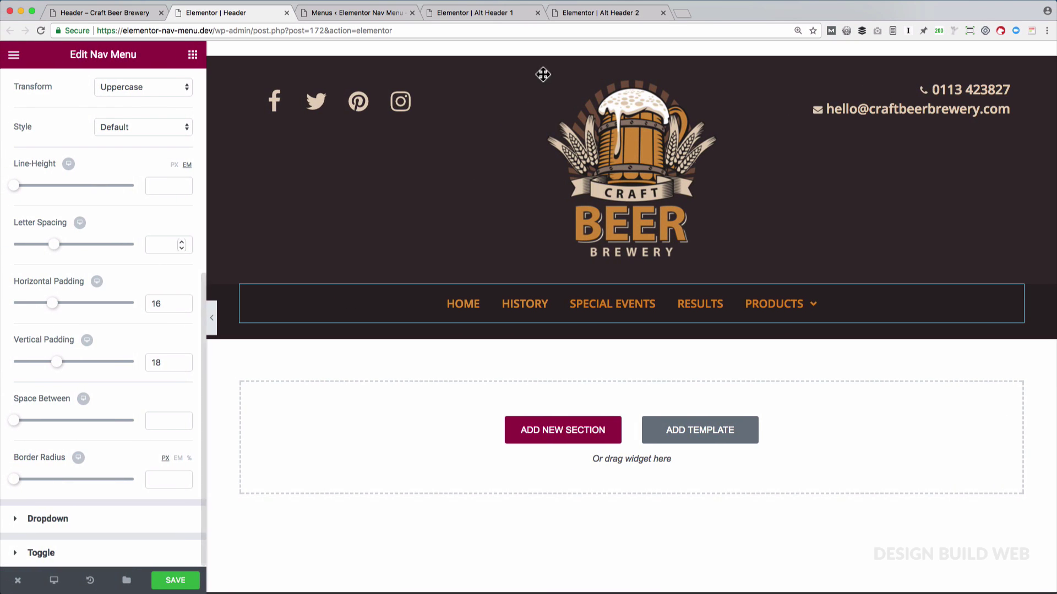
# In Alt Header 2, keep Primary Left Menu and Primary Right Menu on the two navs, then preview
pyautogui.click(591, 9)
pyautogui.click(125, 160)
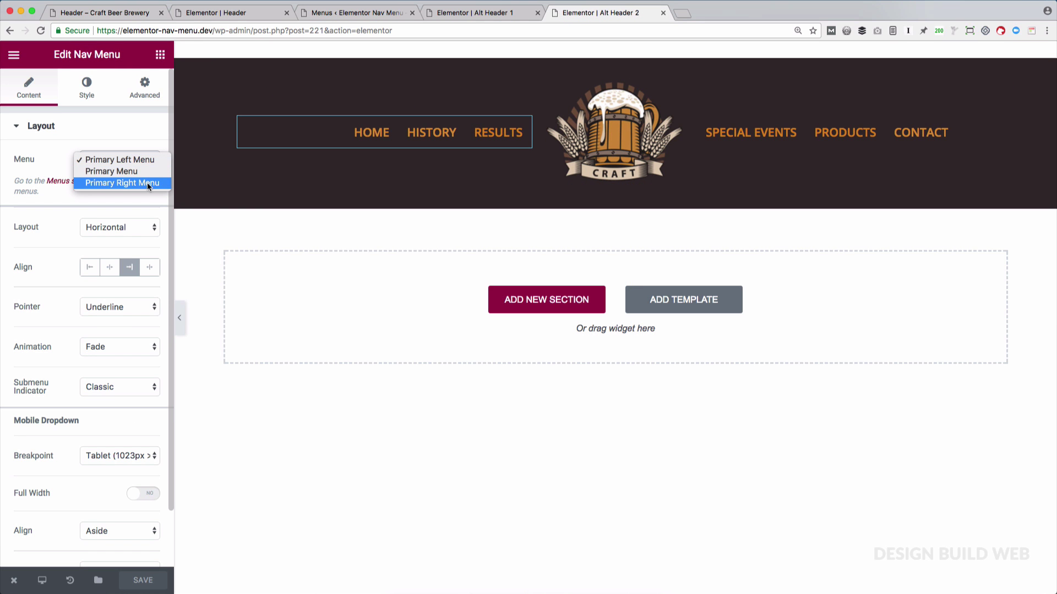
pyautogui.click(277, 136)
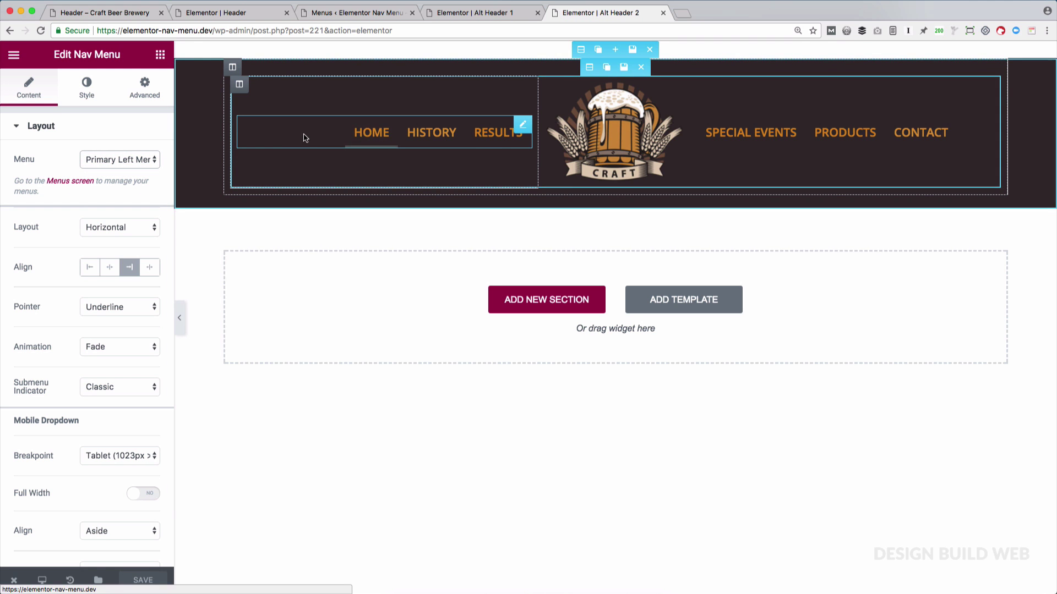
pyautogui.click(807, 132)
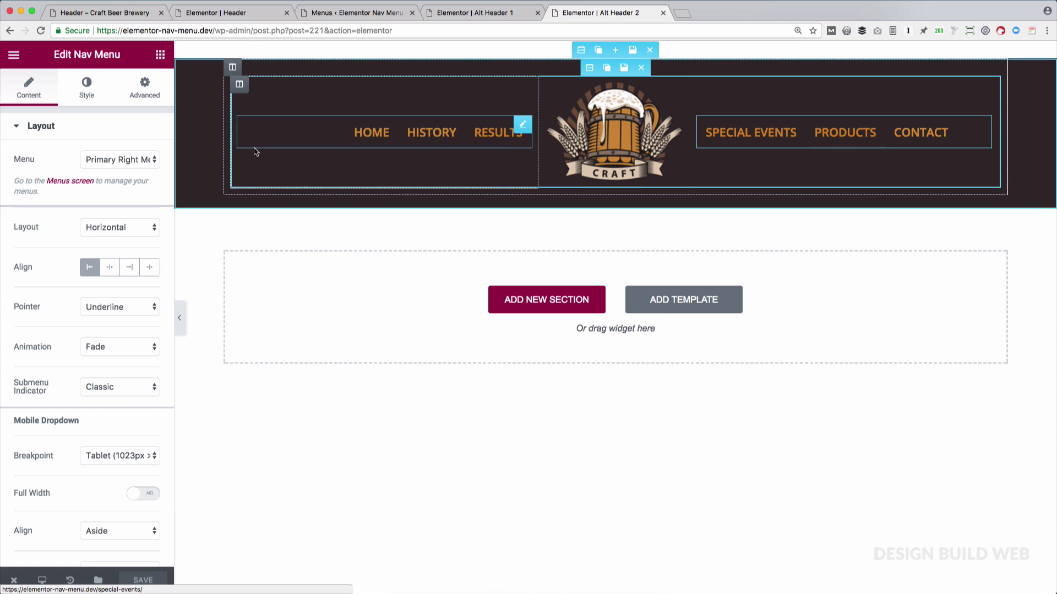
pyautogui.click(139, 159)
pyautogui.click(139, 160)
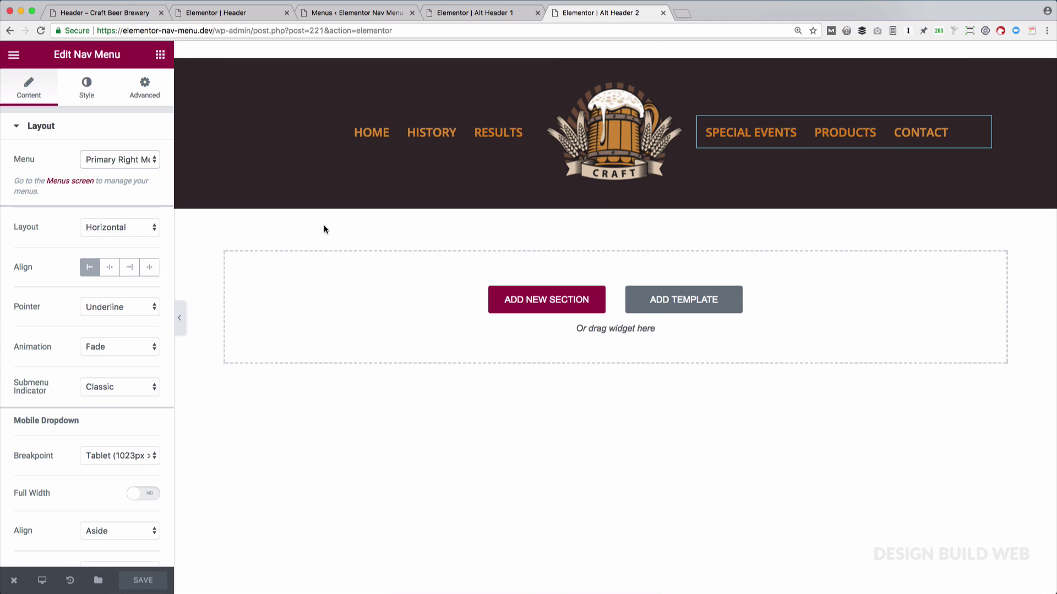
pyautogui.press('super+p')
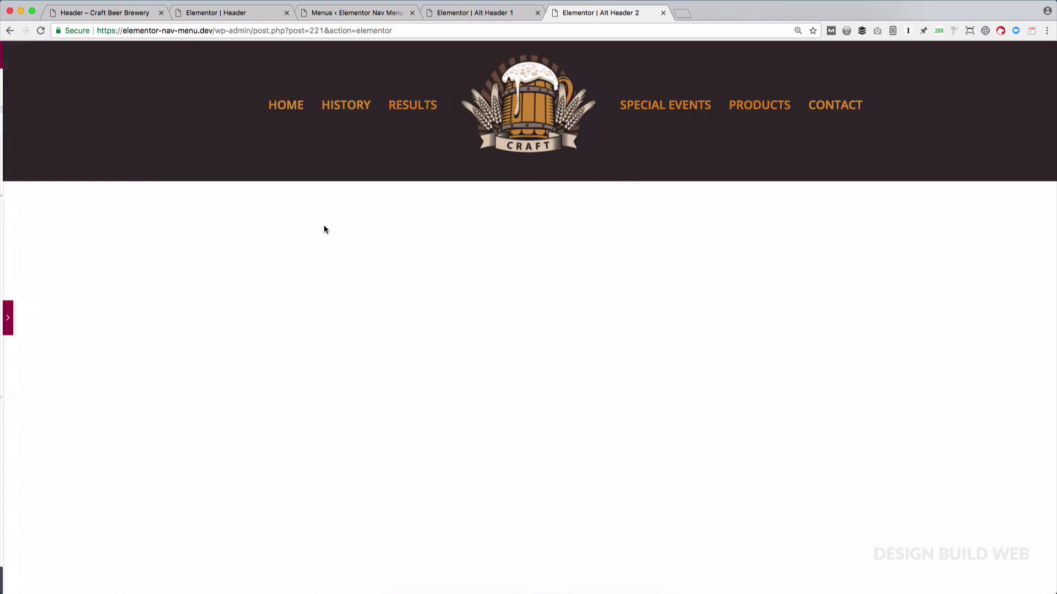